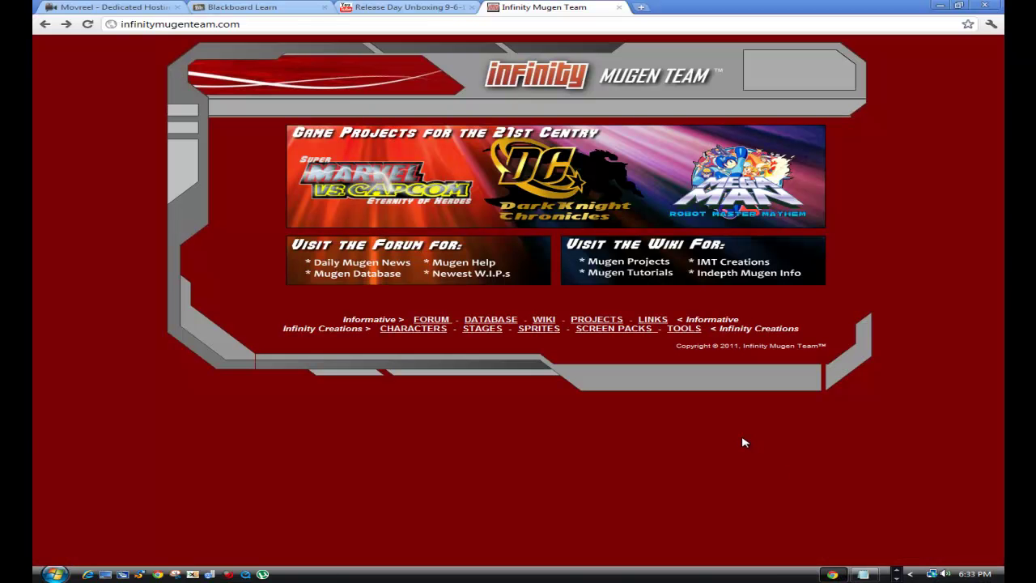
# Step: Show the Notepad instructions, point out line 2, and return to the Infinity Mugen Team page in the browser
pyautogui.click(865, 575)
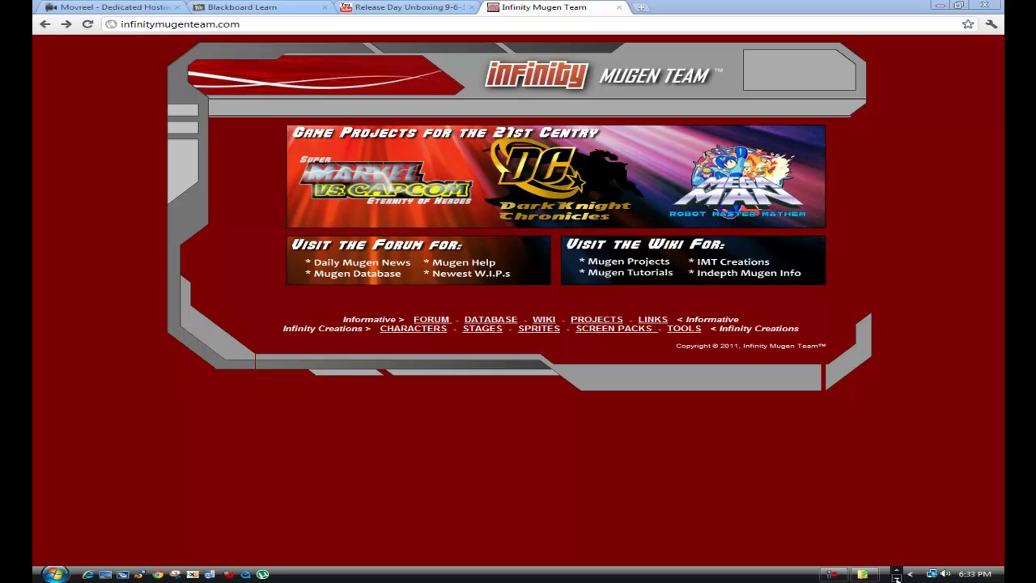
pyautogui.click(864, 575)
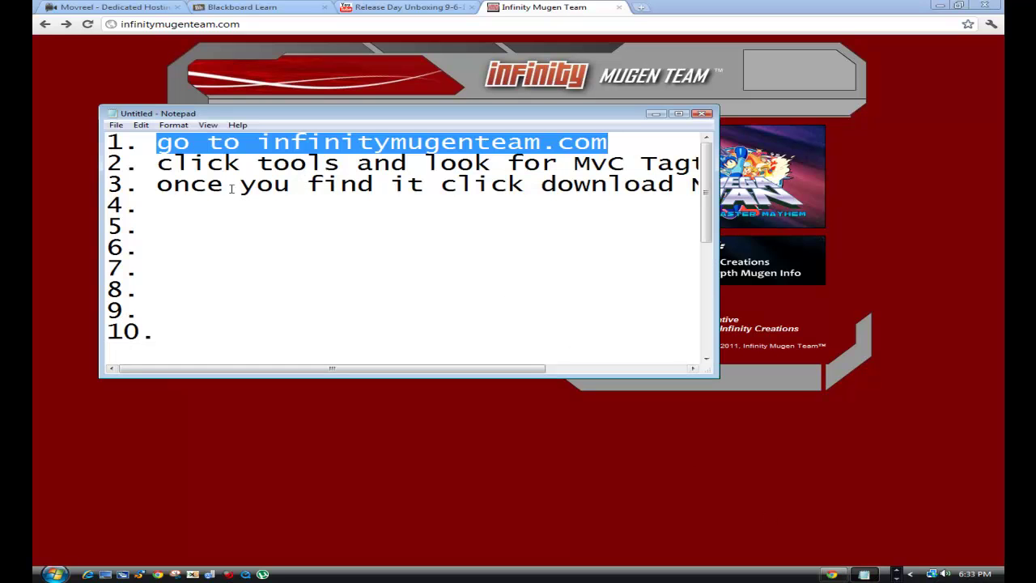
pyautogui.click(164, 165)
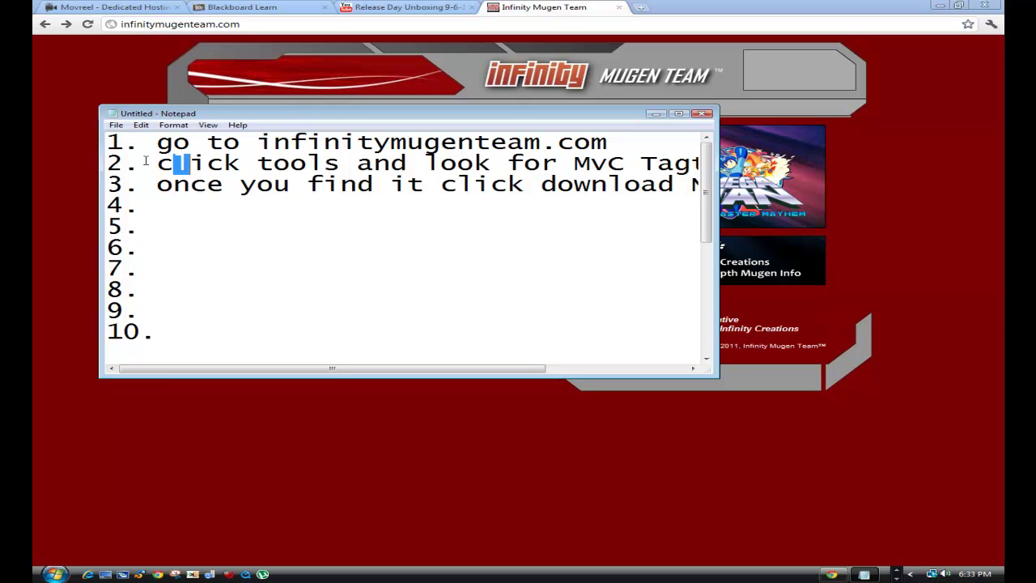
pyautogui.moveTo(159, 164); pyautogui.dragTo(110, 165)
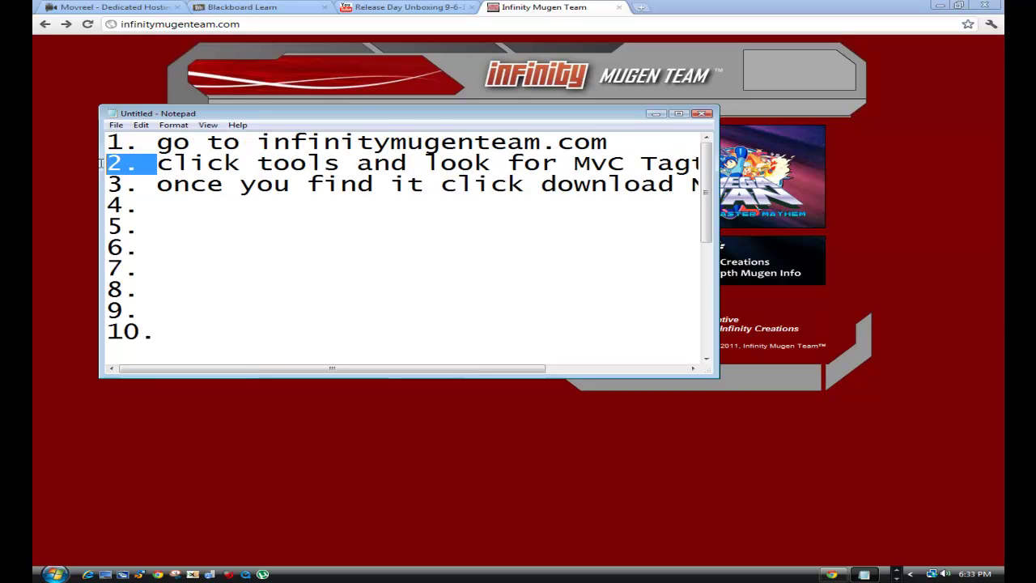
pyautogui.click(271, 164)
pyautogui.click(911, 310)
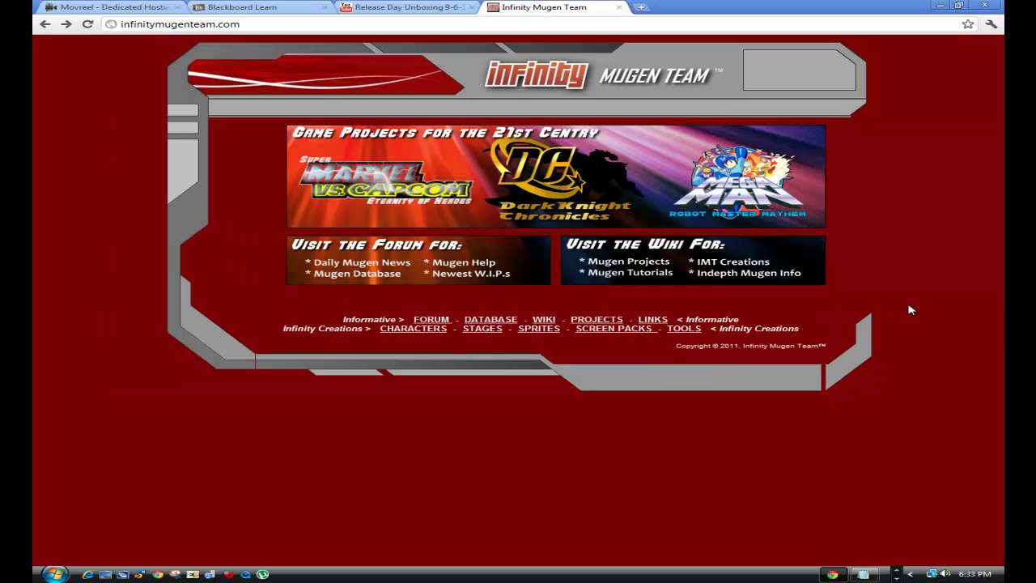
# Step: Open the website's Tools page and locate the MvC Tagteam Project entry named in line 2 of the notes
pyautogui.click(684, 329)
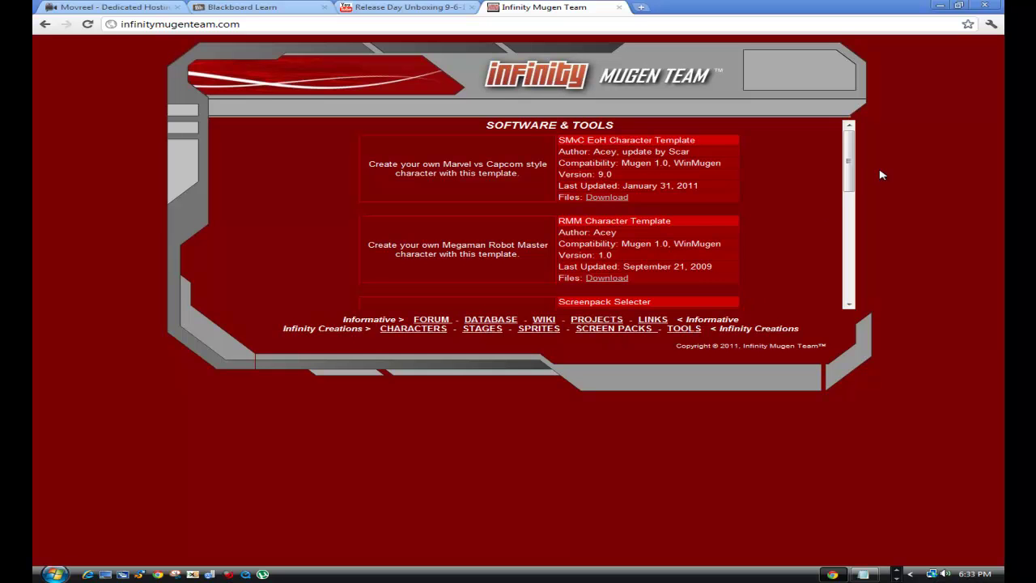
pyautogui.moveTo(851, 162); pyautogui.dragTo(840, 238)
pyautogui.click(856, 572)
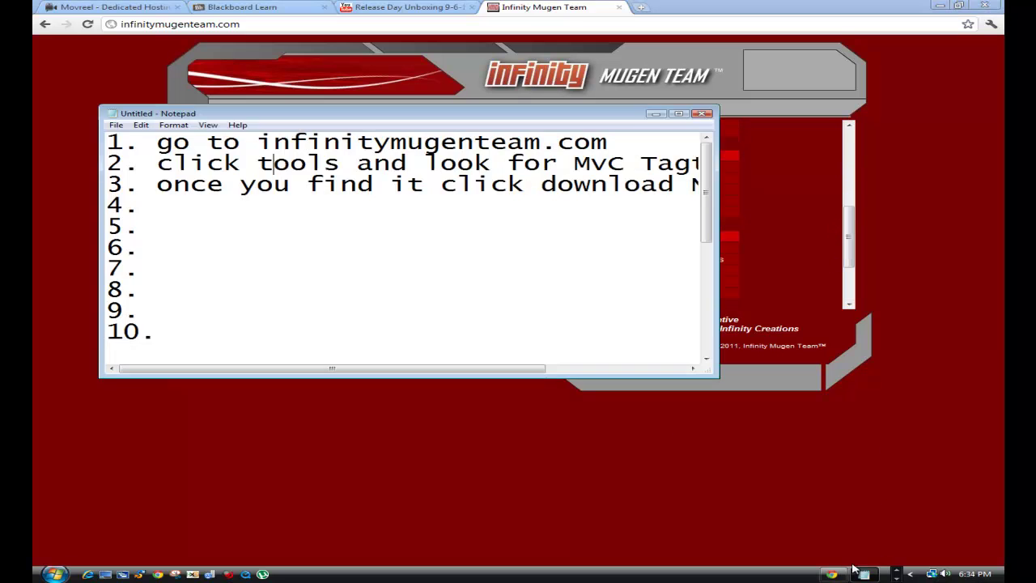
pyautogui.moveTo(405, 370); pyautogui.dragTo(513, 370)
pyautogui.moveTo(275, 164); pyautogui.dragTo(703, 165)
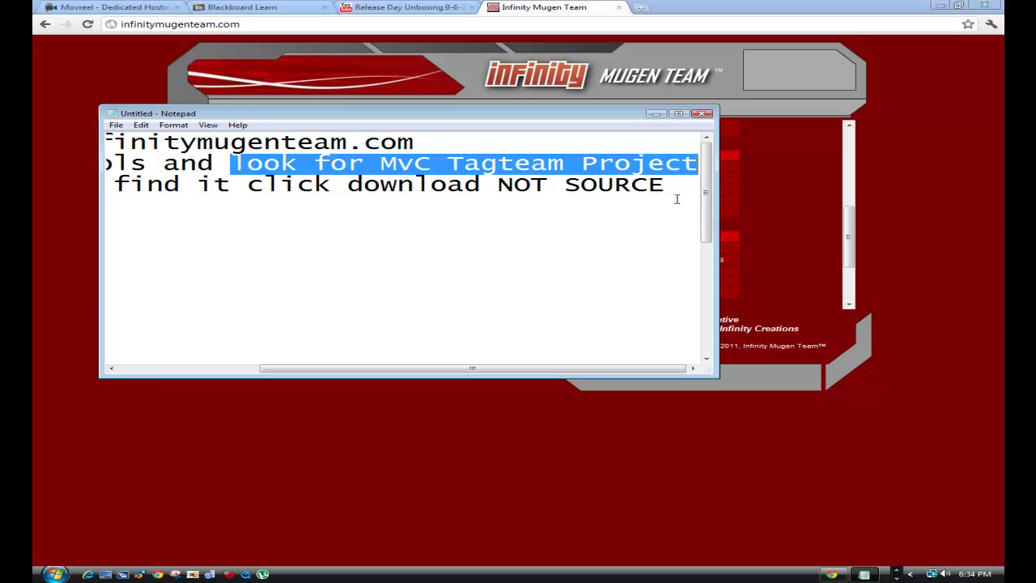
pyautogui.click(795, 217)
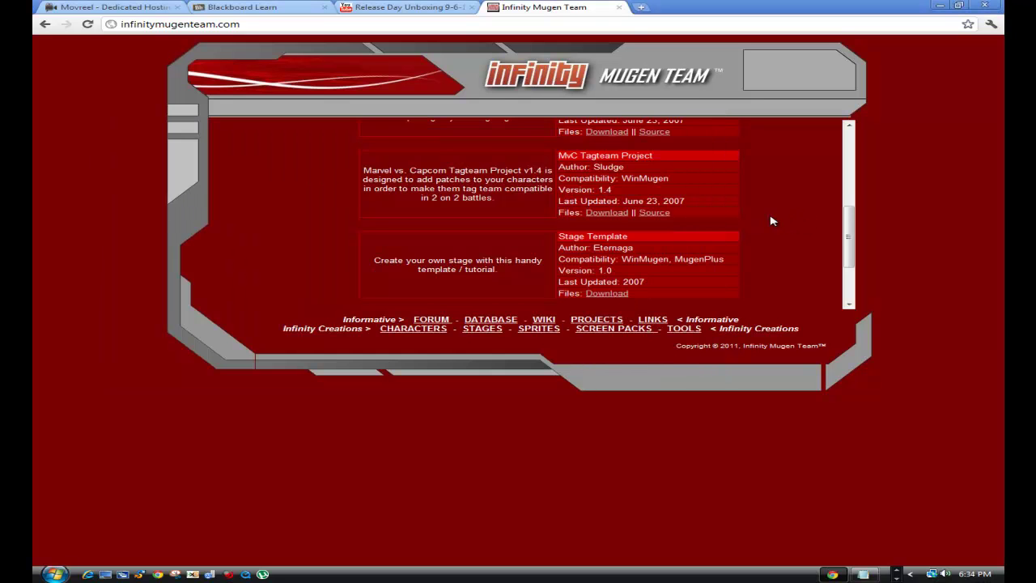
pyautogui.moveTo(561, 154); pyautogui.dragTo(668, 156)
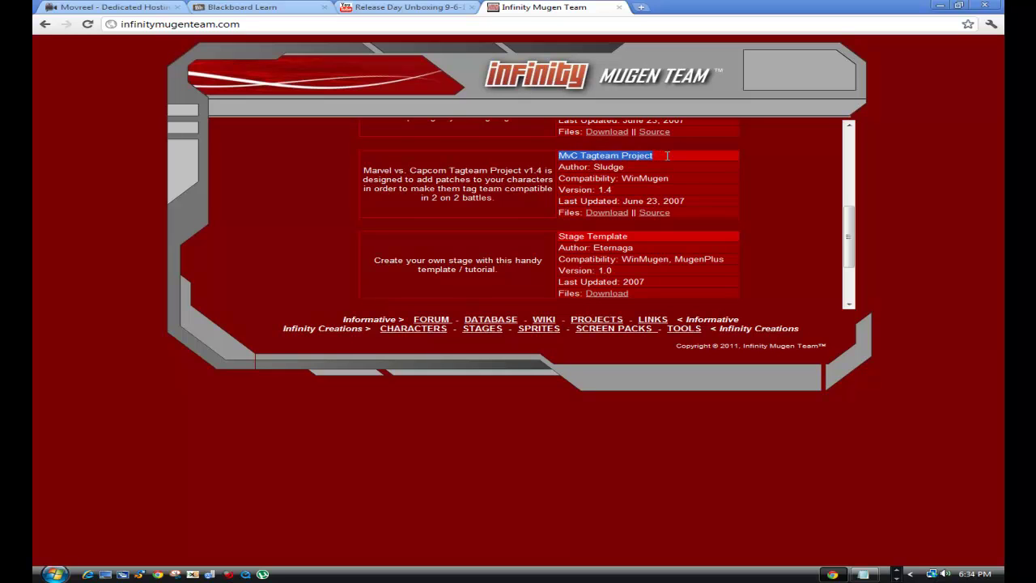
pyautogui.click(715, 193)
# Step: Highlight "click download NOT SOURCE" in the notes and point out the Download link of the MvC Tagteam Project
pyautogui.click(863, 574)
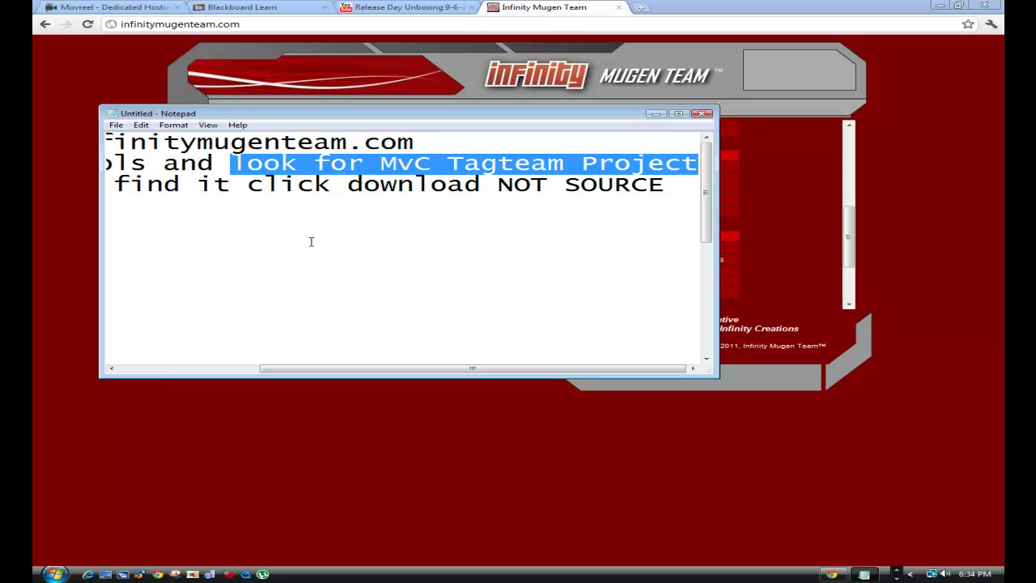
pyautogui.moveTo(247, 184); pyautogui.dragTo(684, 192)
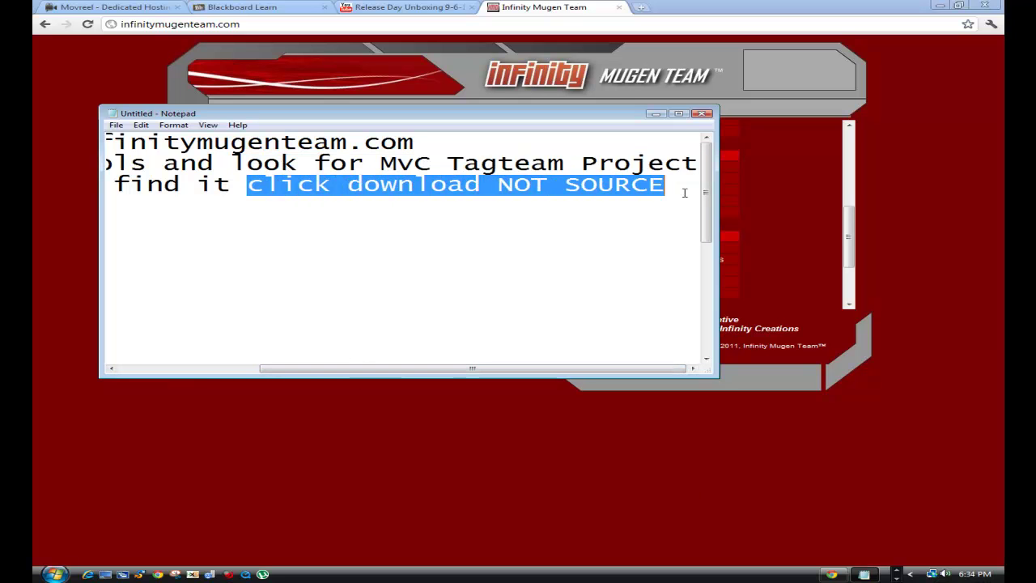
pyautogui.click(801, 209)
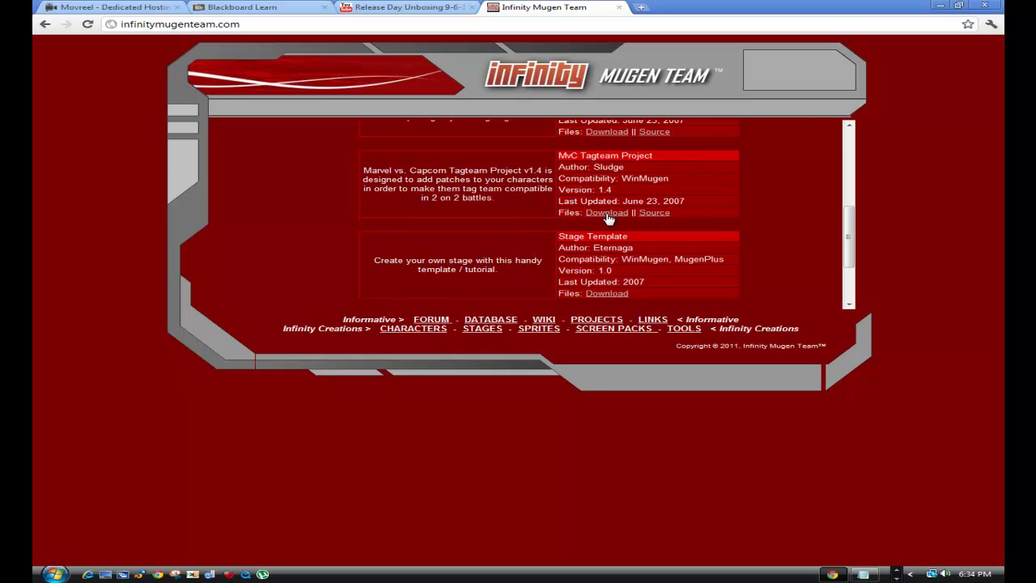
pyautogui.moveTo(585, 212); pyautogui.dragTo(628, 212)
pyautogui.click(707, 241)
# Step: Write line 4 of the Notepad instructions as "after that is downloaded place it on your desktop or whereever you can remember"
pyautogui.click(865, 575)
pyautogui.moveTo(463, 369); pyautogui.dragTo(322, 369)
pyautogui.click(250, 212)
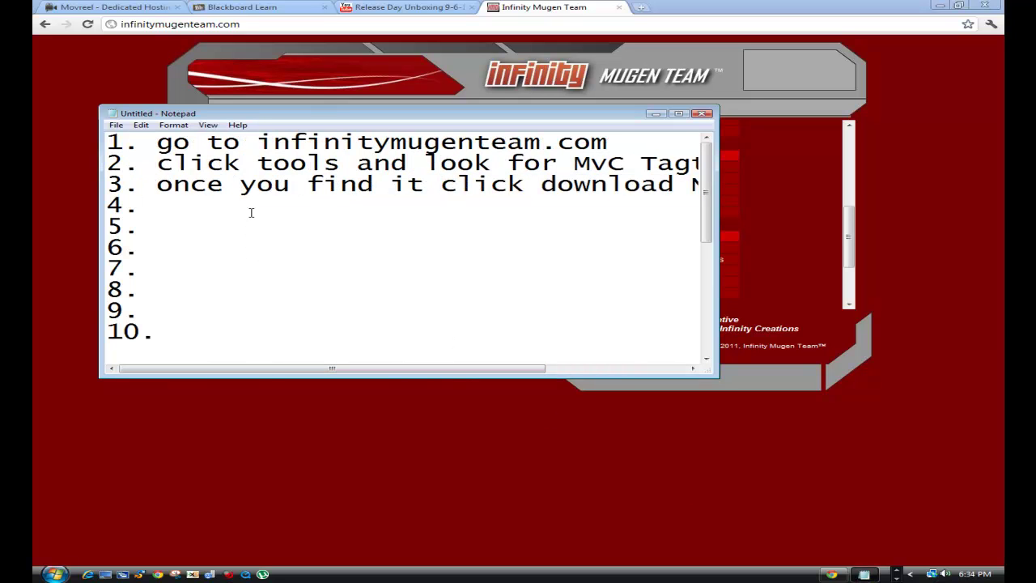
pyautogui.write('after that is')
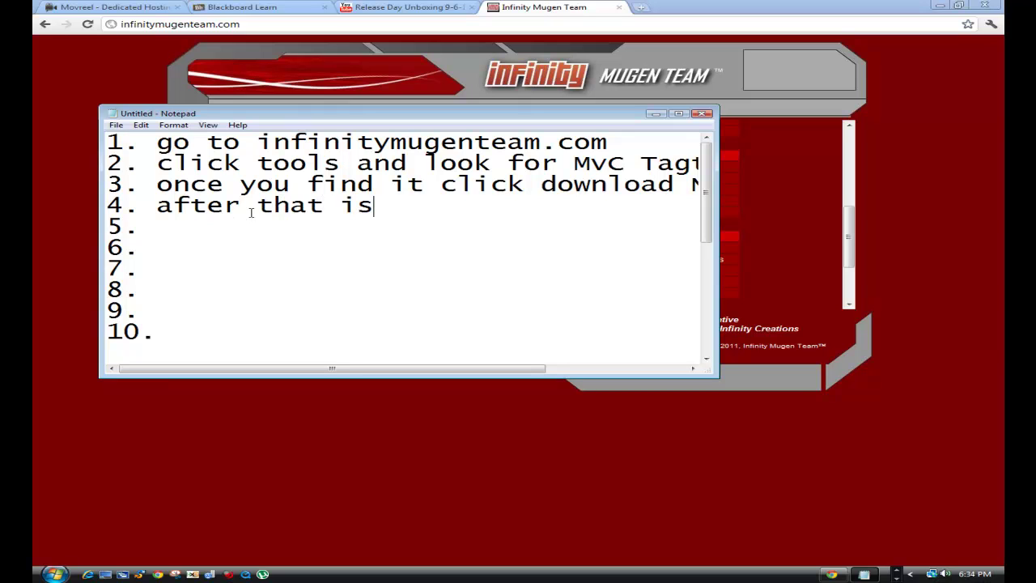
pyautogui.write(' download')
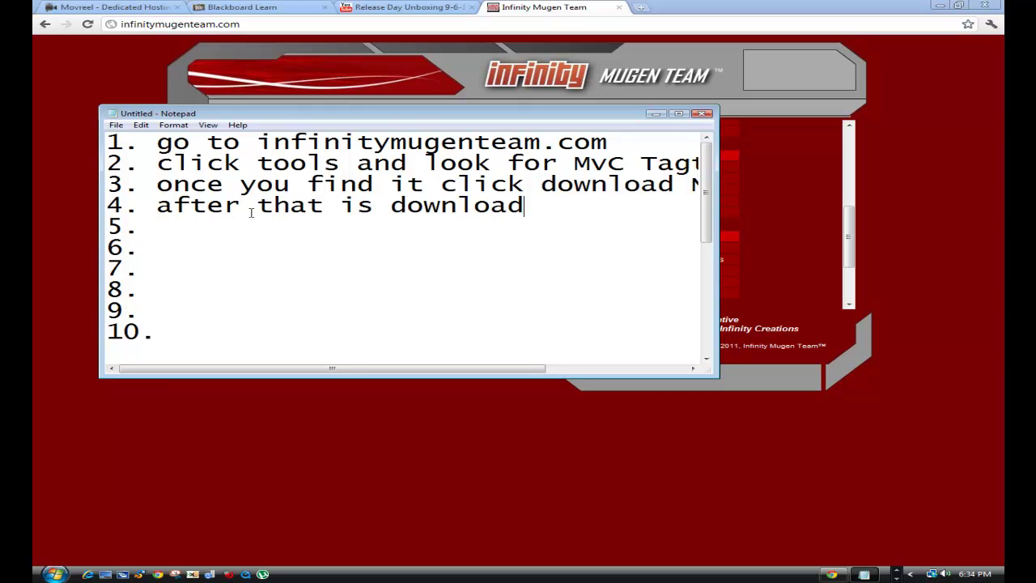
pyautogui.write('ed place i')
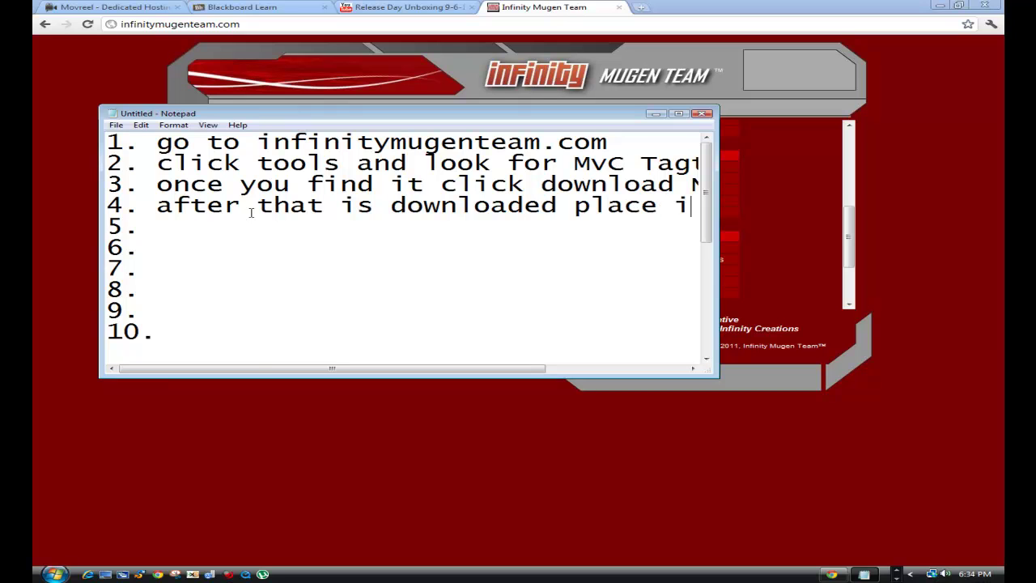
pyautogui.write('t on you')
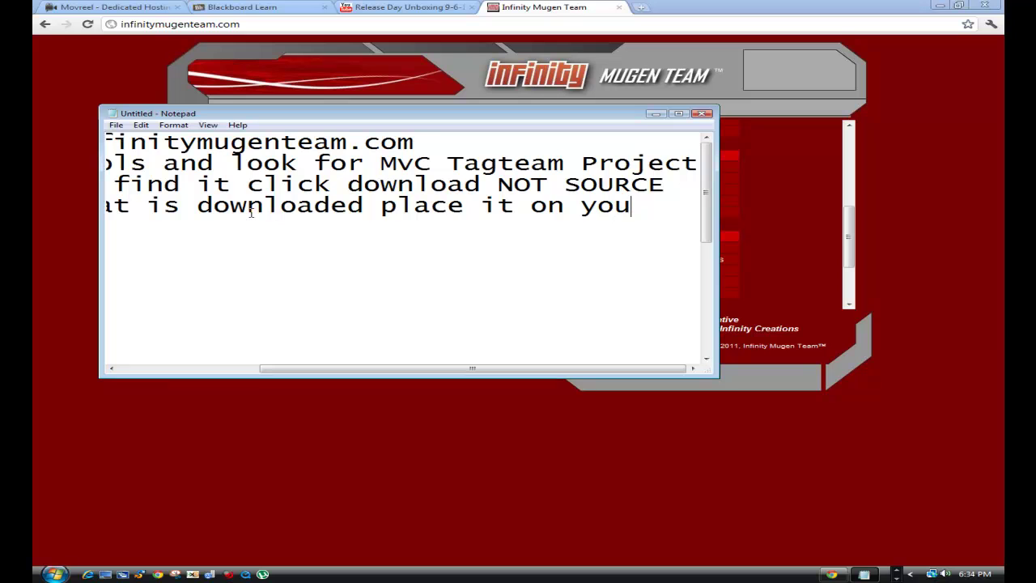
pyautogui.write('r deskt')
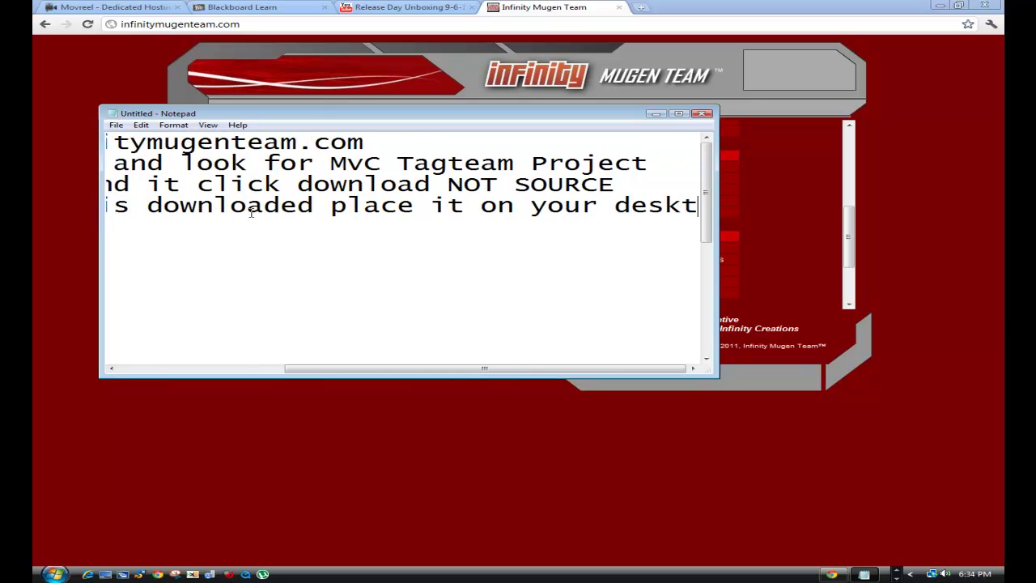
pyautogui.write('op or wher')
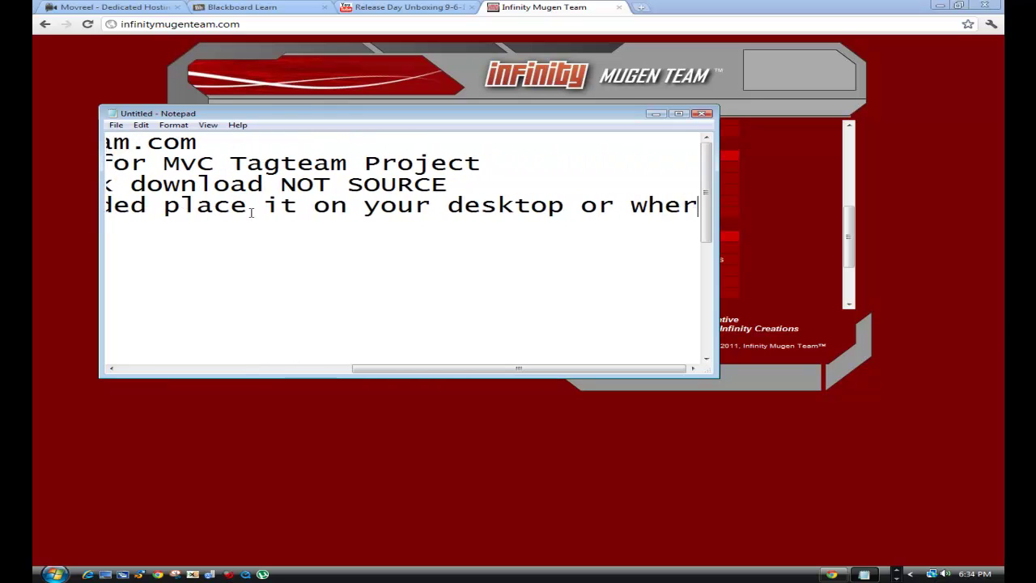
pyautogui.write('eeever you can')
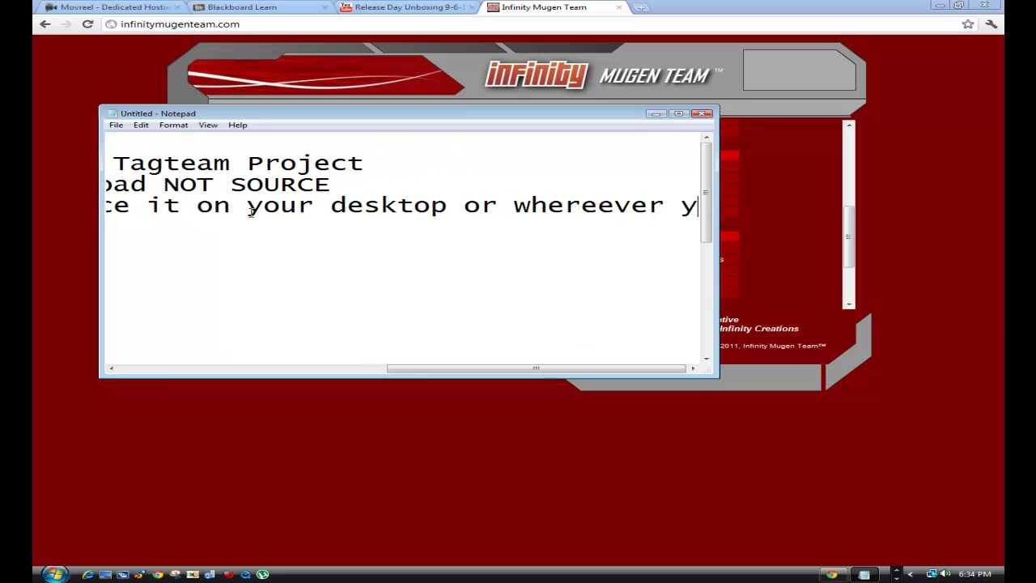
pyautogui.write(' remember')
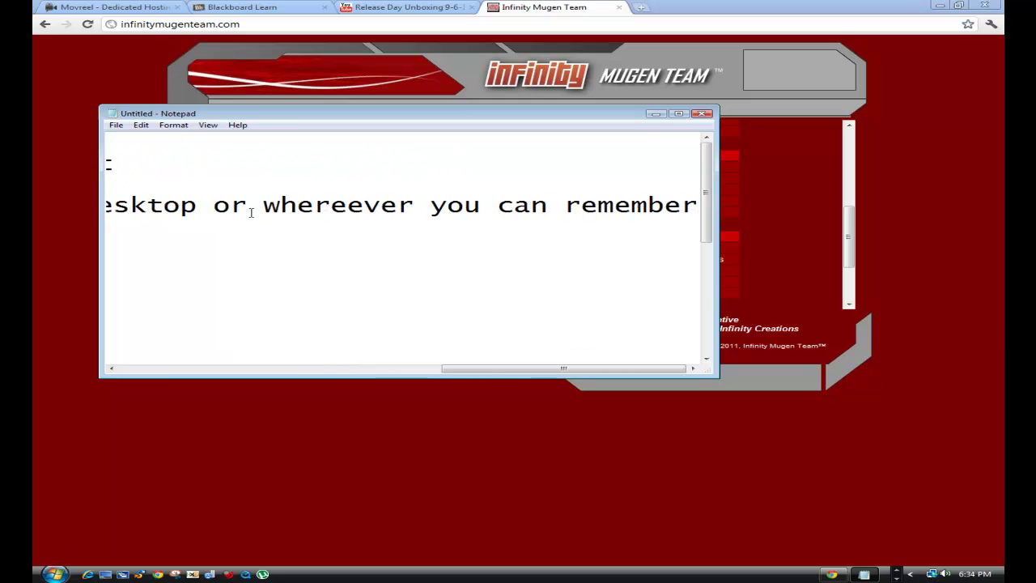
pyautogui.press('Return')
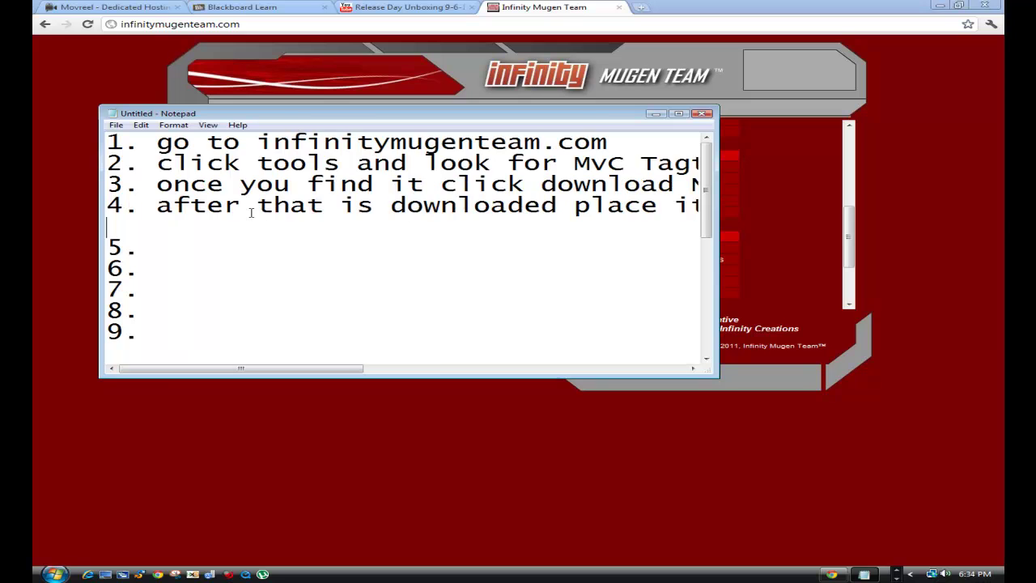
pyautogui.press('BackSpace')
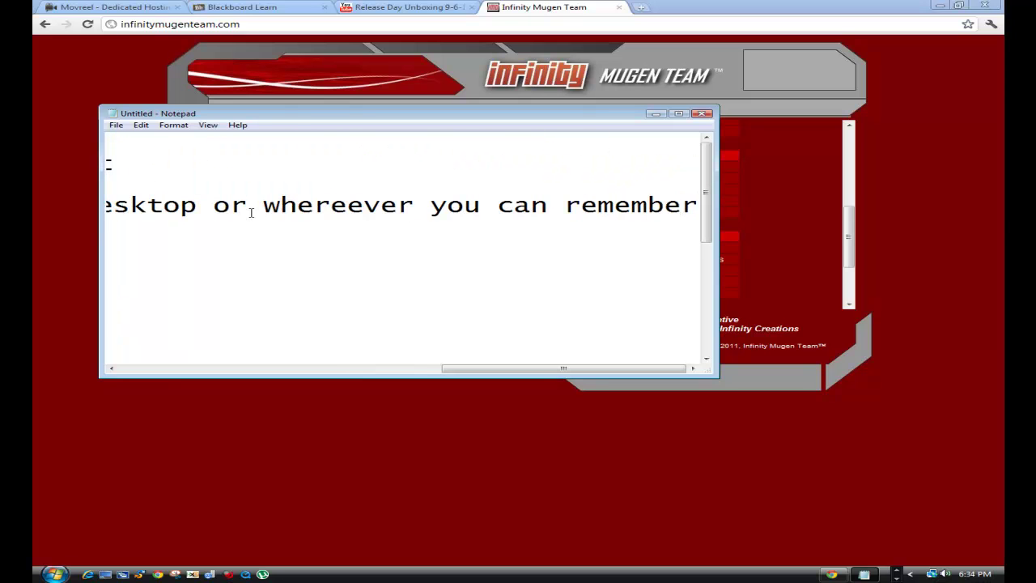
# Step: Write line 5 of the instructions as "I have my character ready so lets use Wolvenom as an example ok"
pyautogui.press('Down')
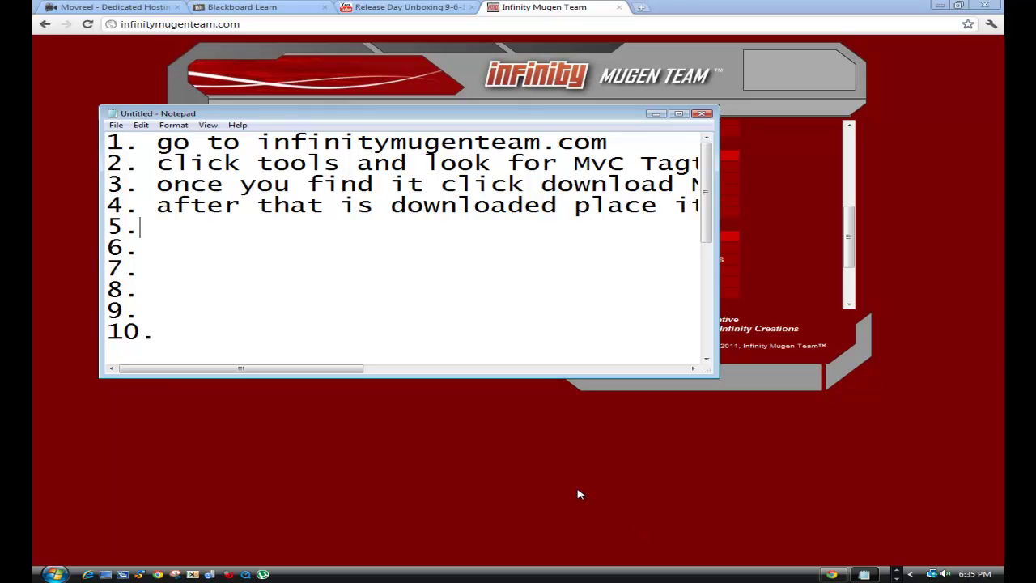
pyautogui.write('I have my character ready')
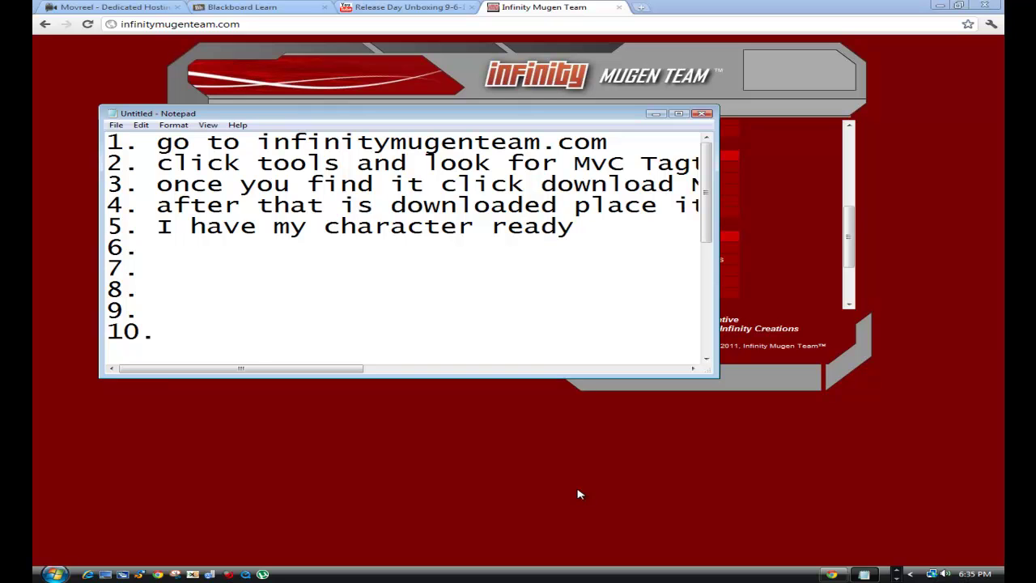
pyautogui.write(' so lets')
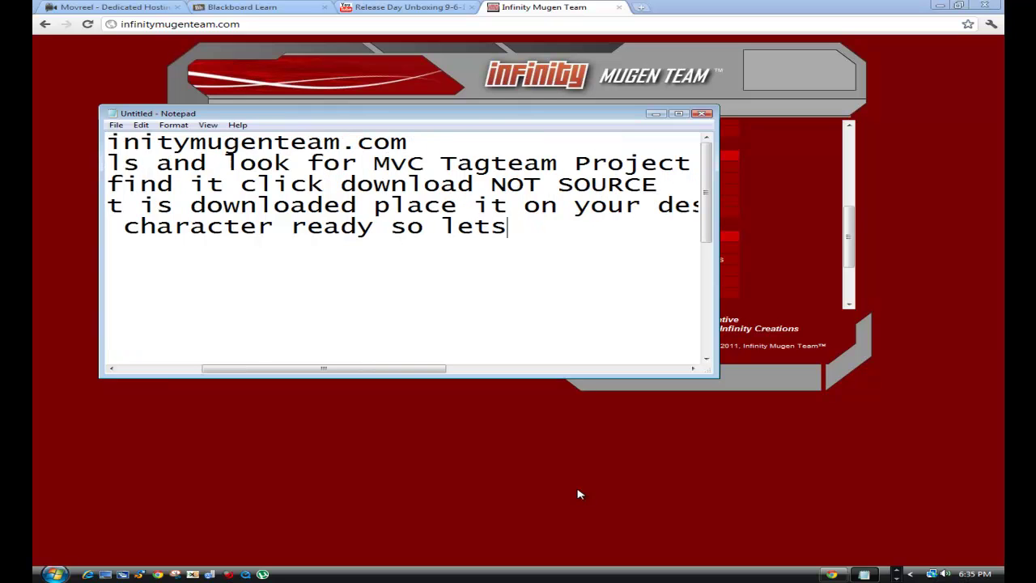
pyautogui.write(' use Wolv')
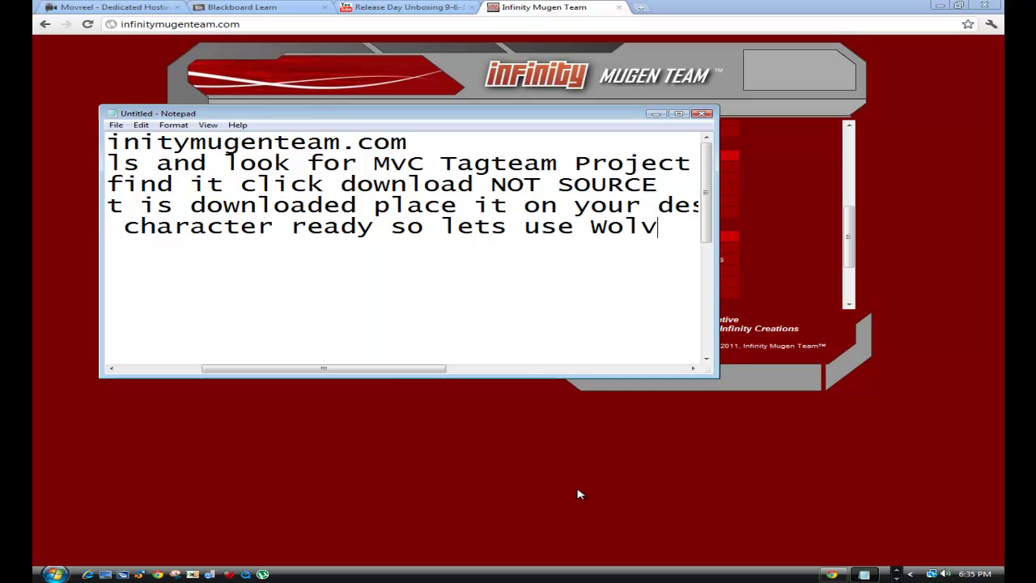
pyautogui.write('enom a')
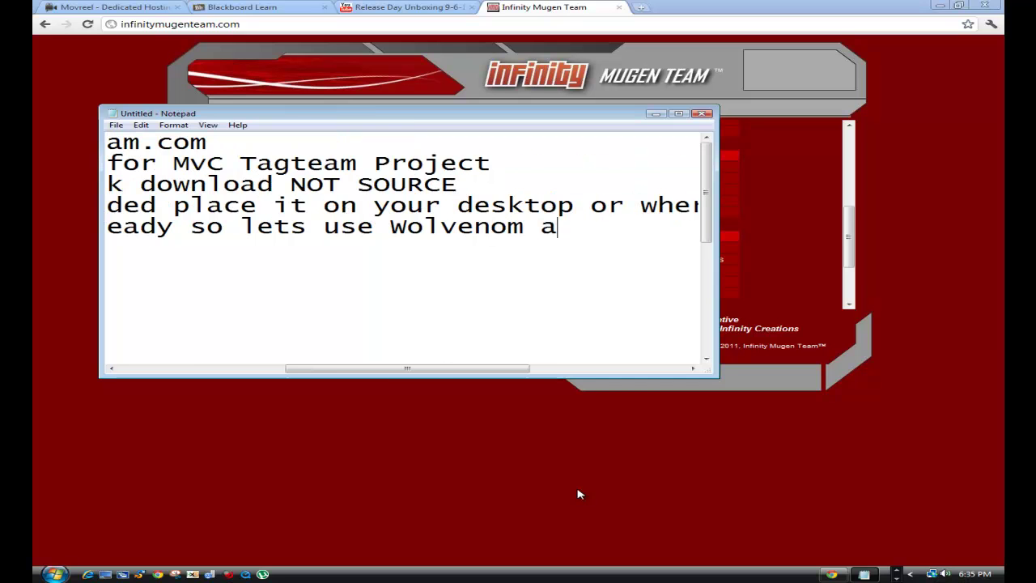
pyautogui.write('s an ex')
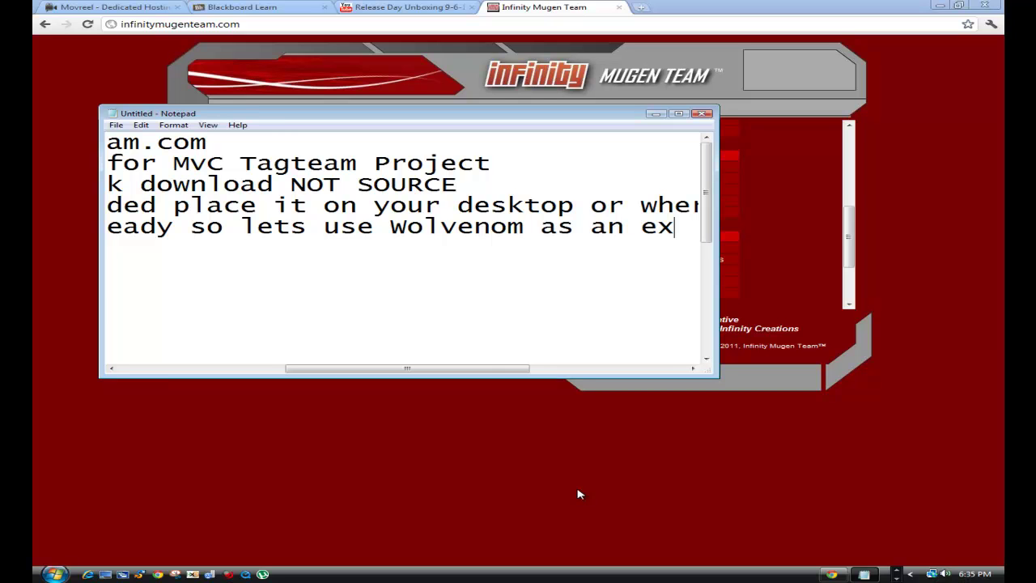
pyautogui.write('ample')
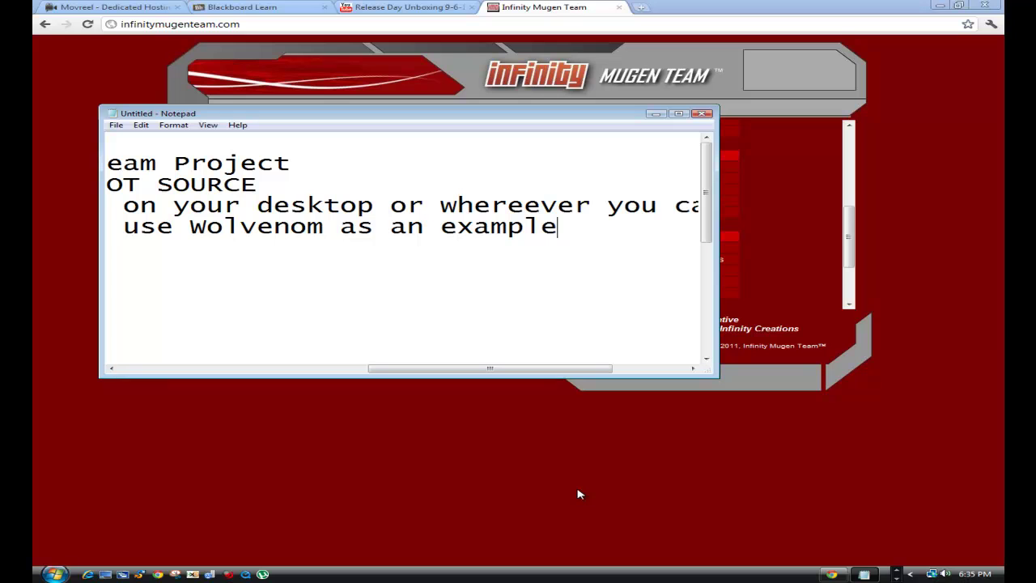
pyautogui.write(' ok')
# Step: Minimize the notes and the browser, and open the MVC_Project_1[1].4 folder from the desktop
pyautogui.click(863, 575)
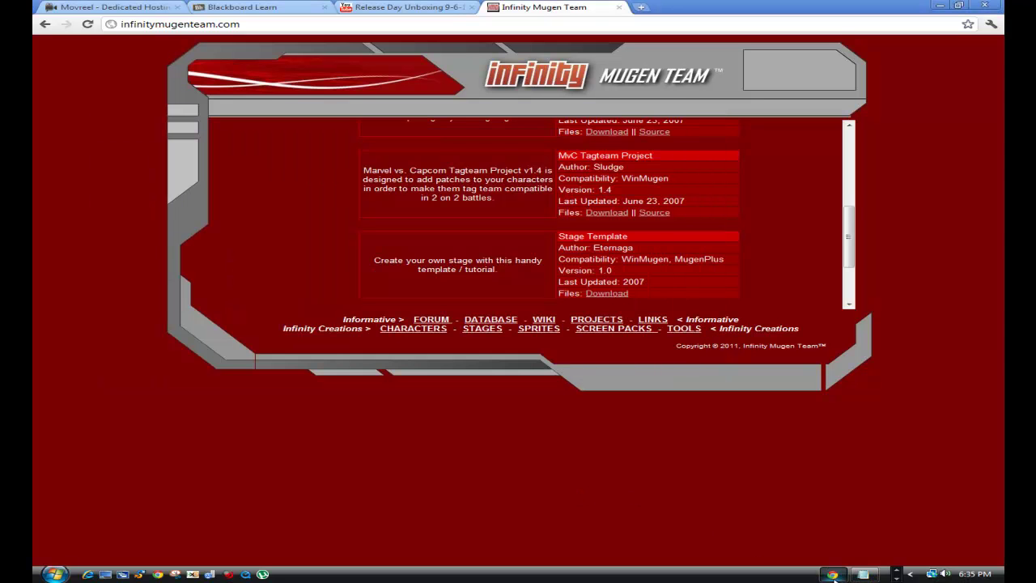
pyautogui.click(835, 577)
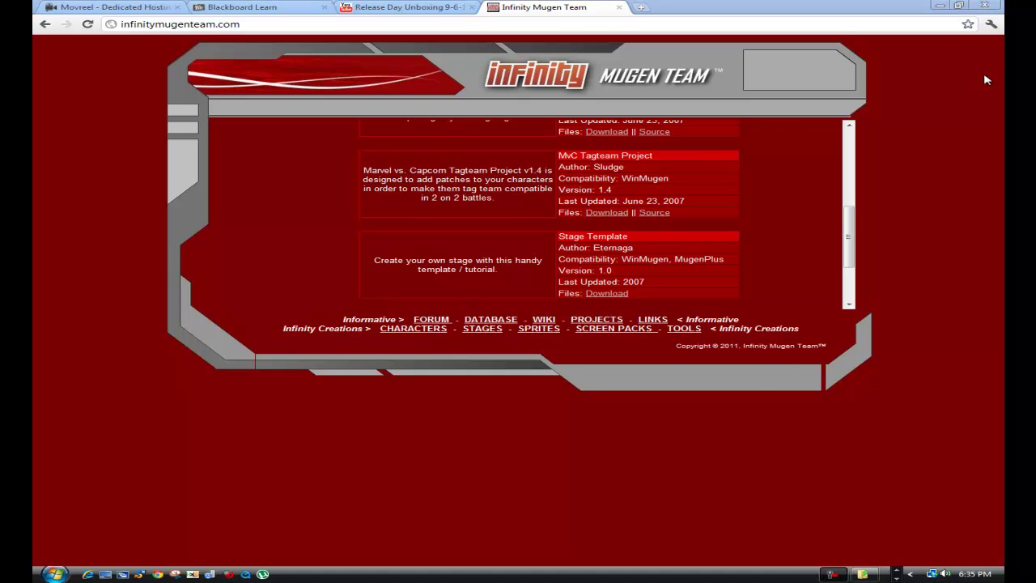
pyautogui.click(940, 6)
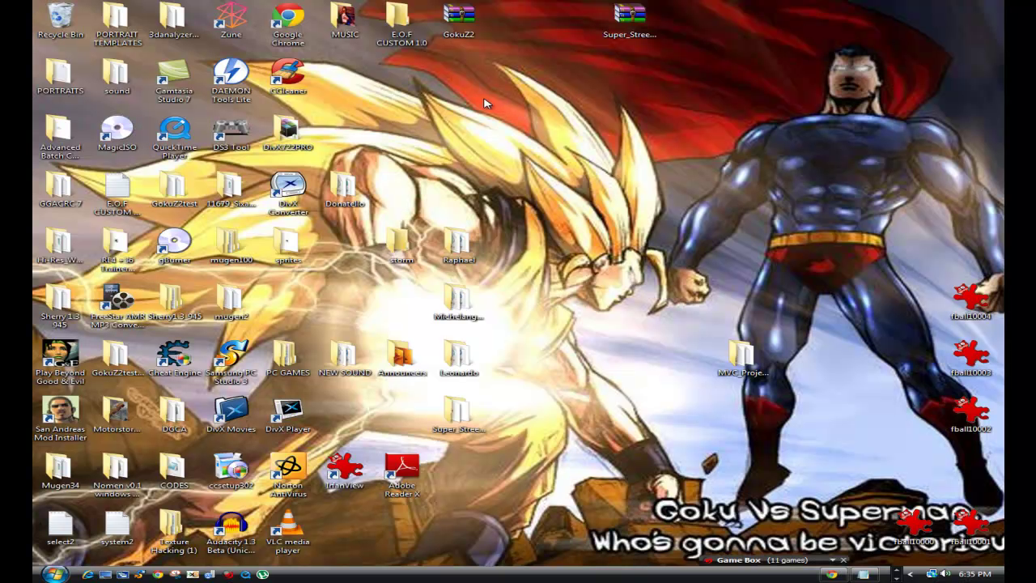
pyautogui.click(744, 360)
pyautogui.doubleClick(743, 360)
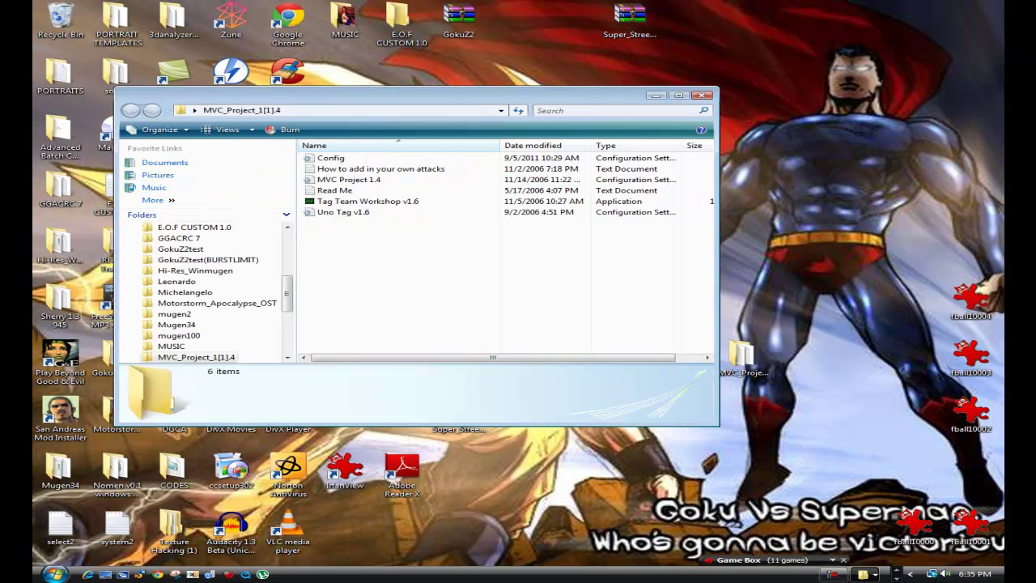
# Step: Write line 6 of the Notepad instructions as "open the folder where you downloaded the tag team workshop"
pyautogui.click(863, 574)
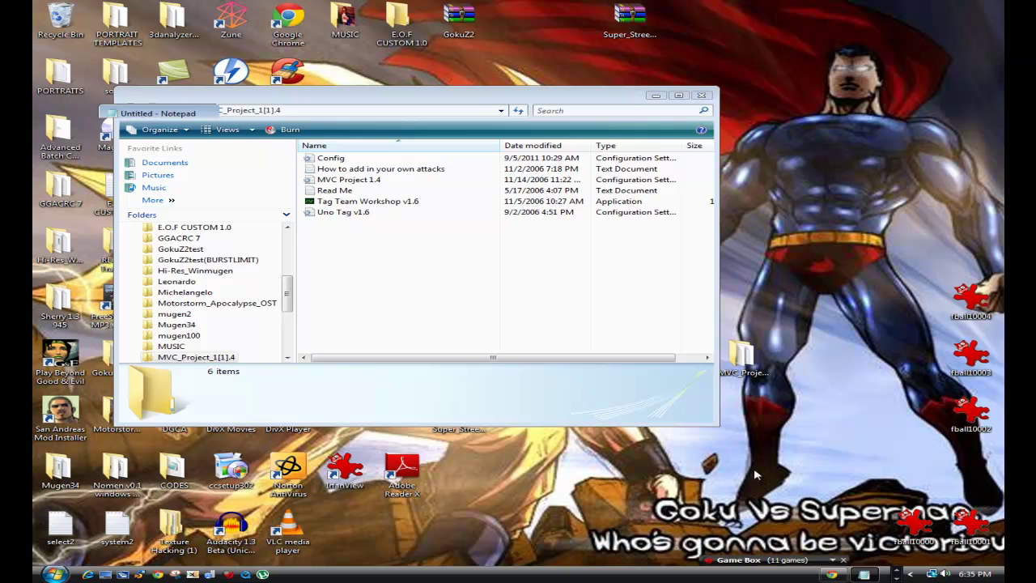
pyautogui.press('Down')
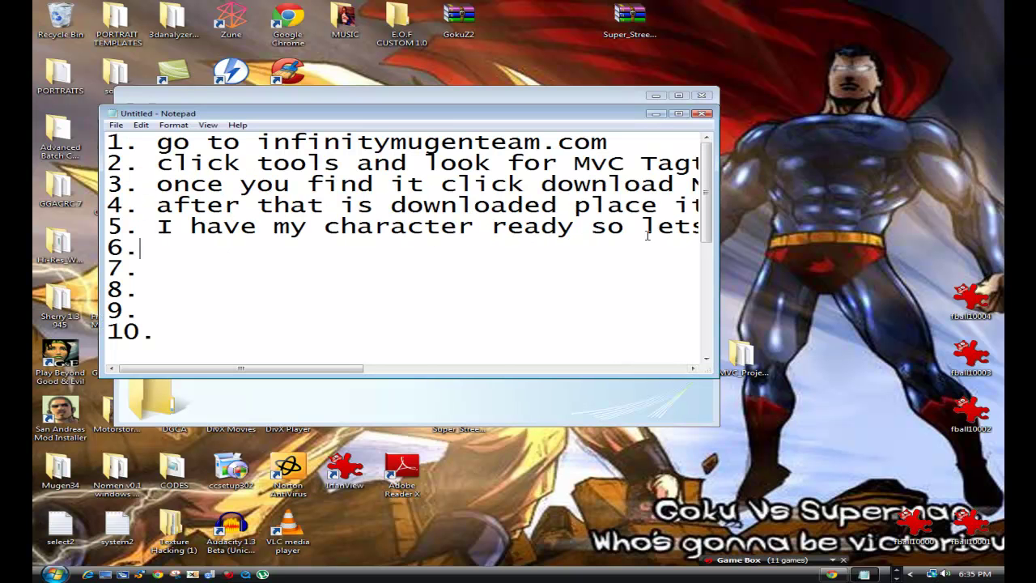
pyautogui.write('open ')
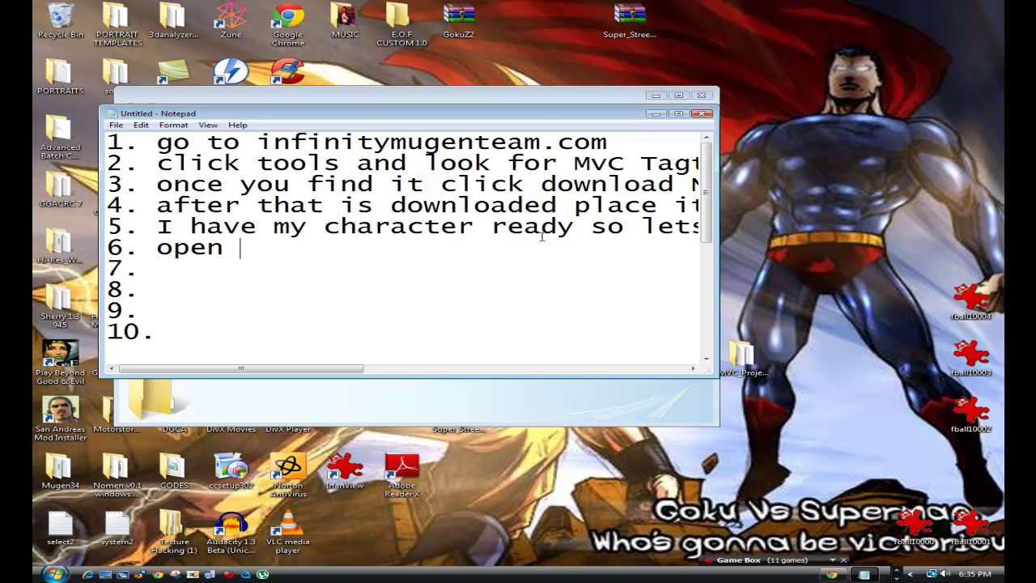
pyautogui.write('the folder where yo')
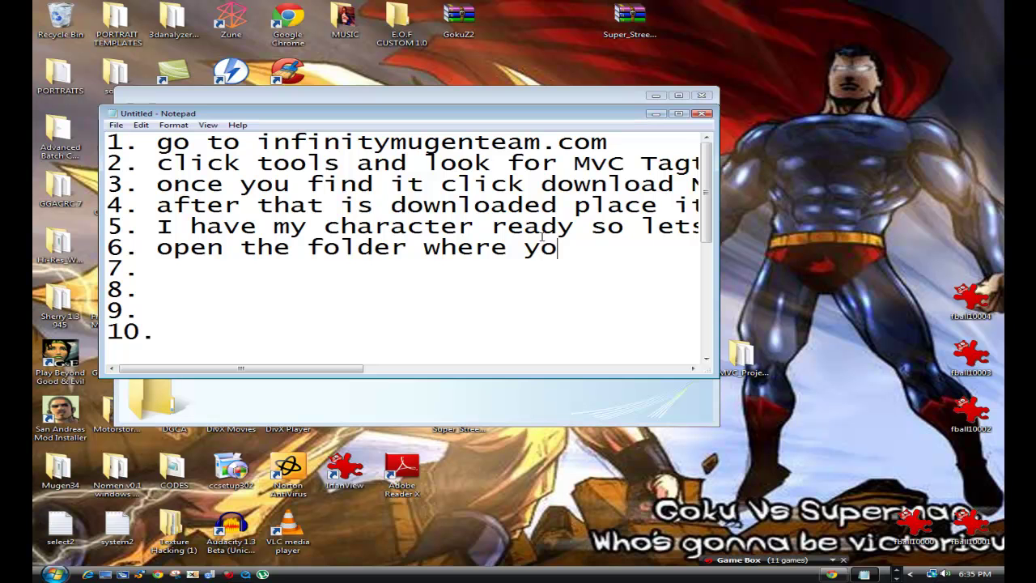
pyautogui.write('u down')
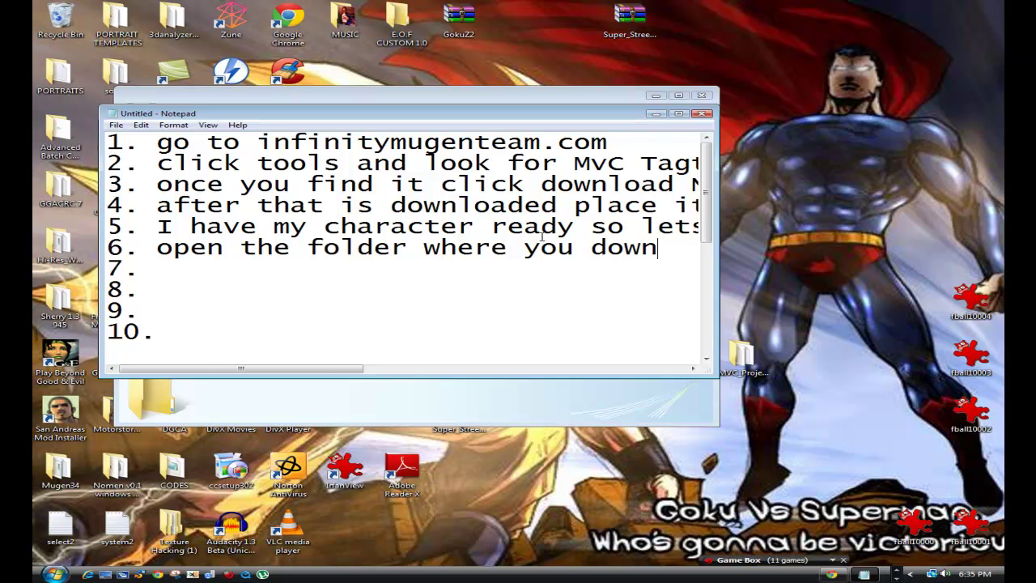
pyautogui.write('loaded t')
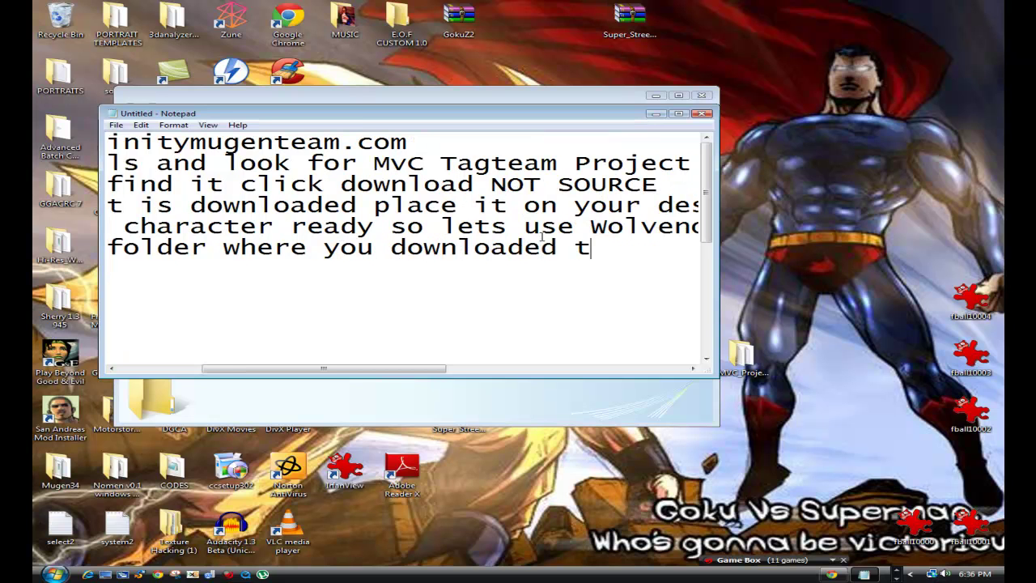
pyautogui.write('he tag')
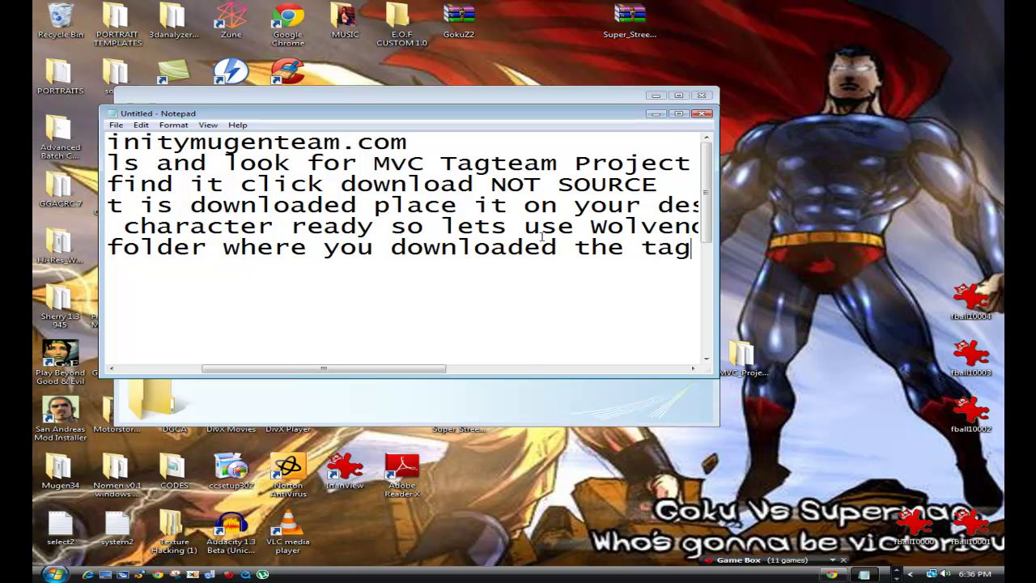
pyautogui.write(' team w')
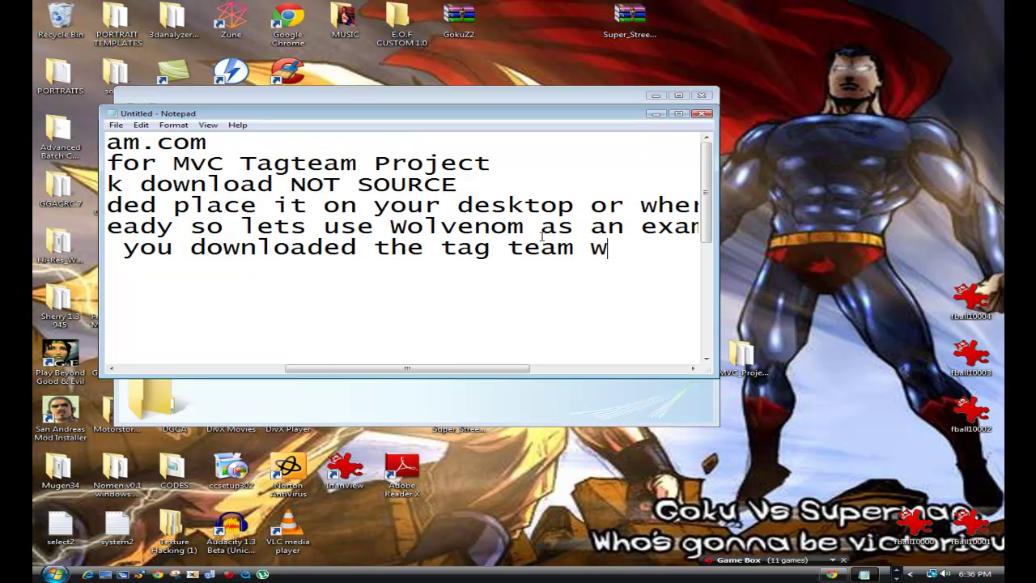
pyautogui.write('orkshop')
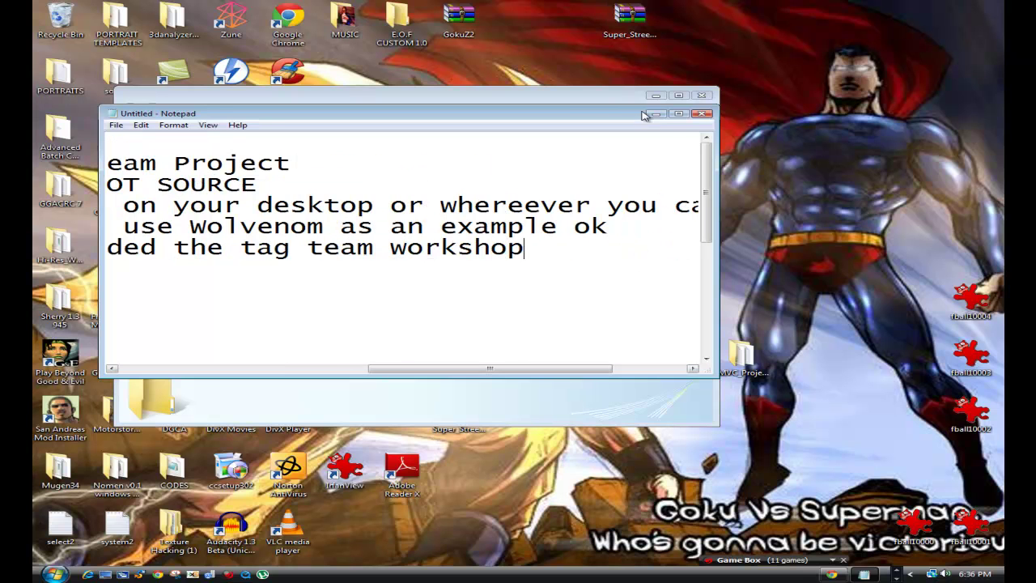
# Step: Move the notes clear of the MVC_Project_1[1].4 folder window and highlight all the files in that folder to point them out
pyautogui.moveTo(567, 113); pyautogui.dragTo(647, 258)
pyautogui.click(454, 224)
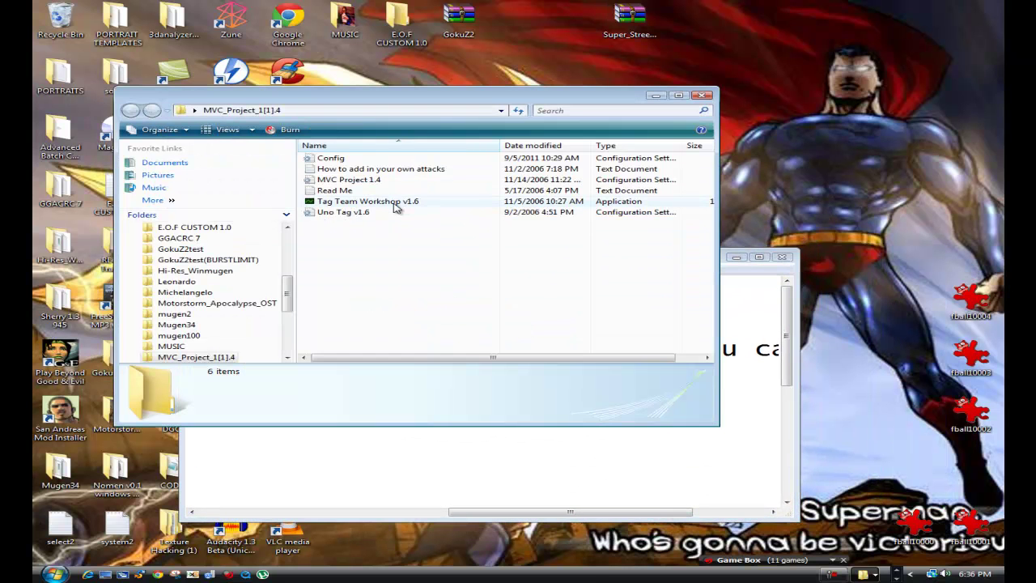
pyautogui.moveTo(400, 287); pyautogui.dragTo(324, 158)
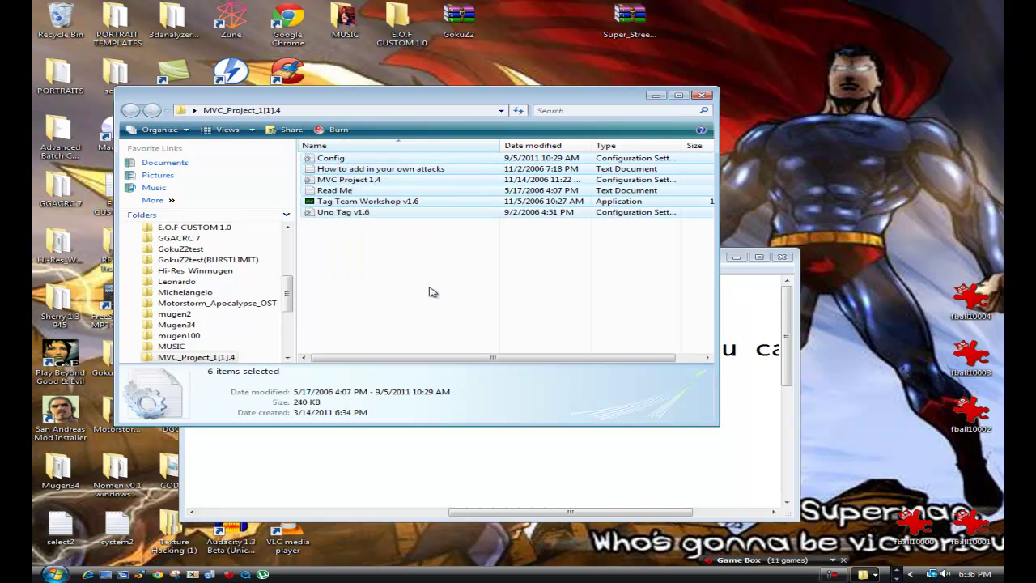
pyautogui.click(473, 329)
# Step: Write line 7 of the instructions as "open up Tag Team Workshop v1.6" and launch that application from the MVC_Project_1[1].4 folder
pyautogui.click(486, 446)
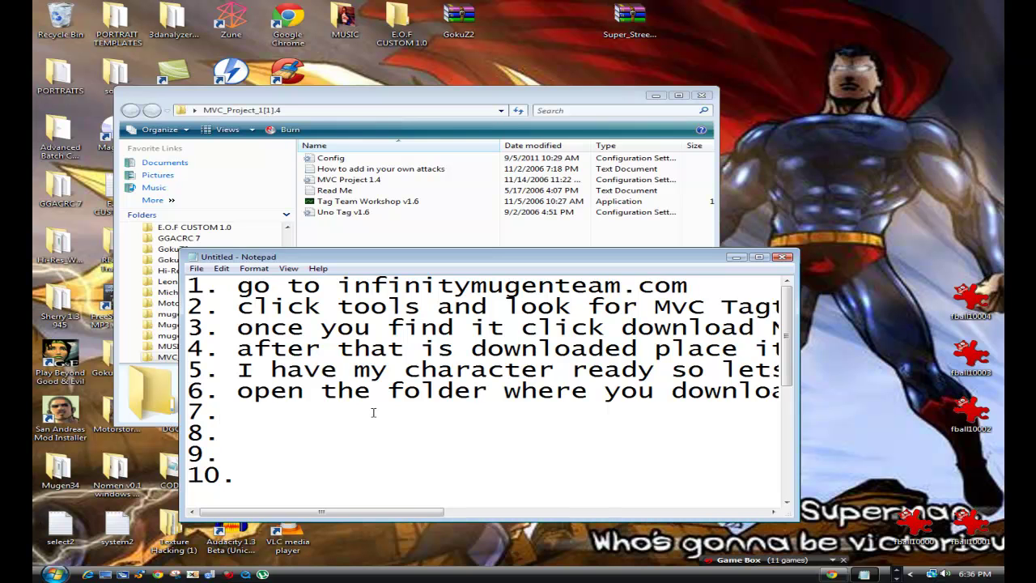
pyautogui.write('open')
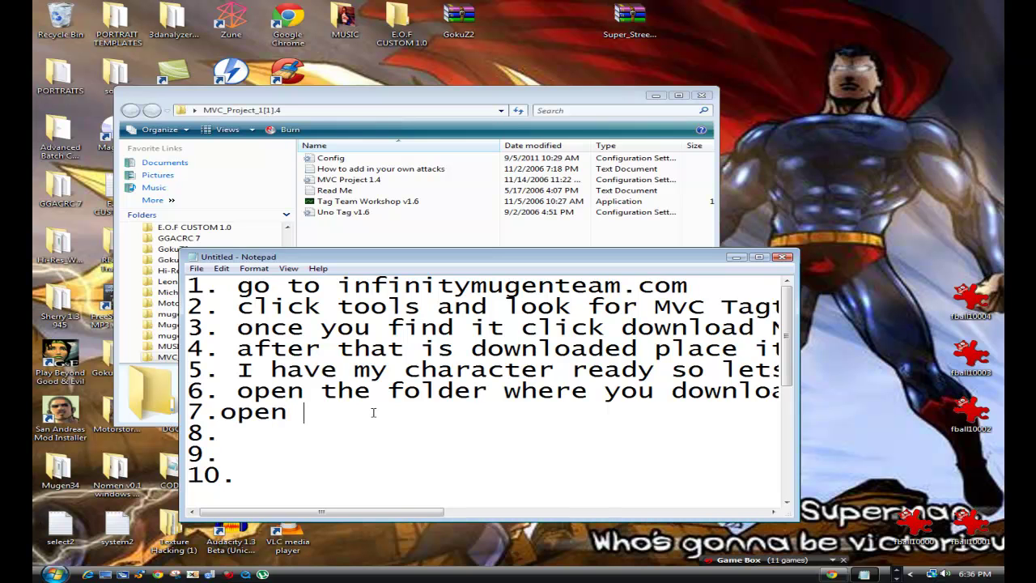
pyautogui.write(' up Tag Team Workshop')
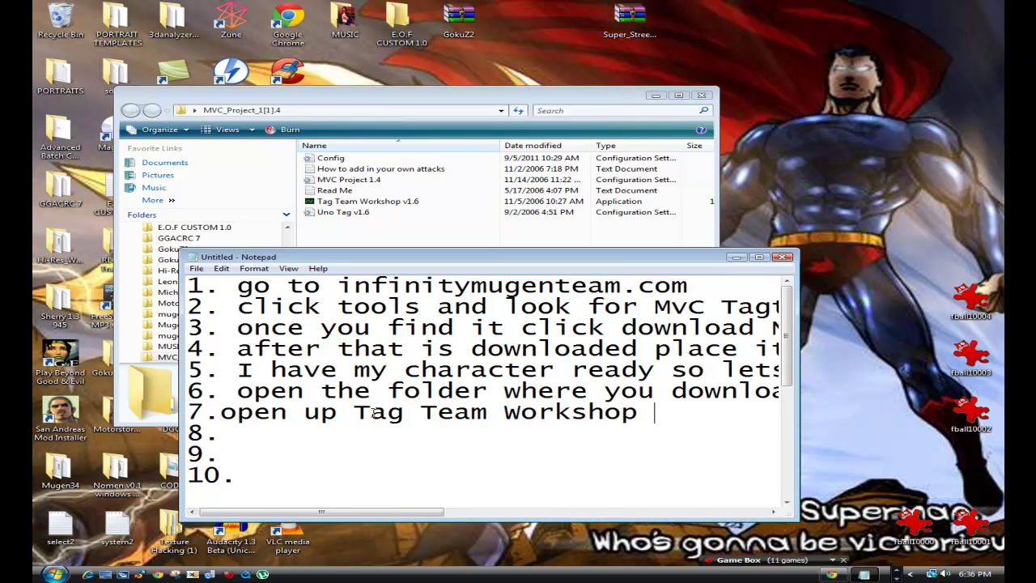
pyautogui.write(' v1.6')
pyautogui.click(374, 229)
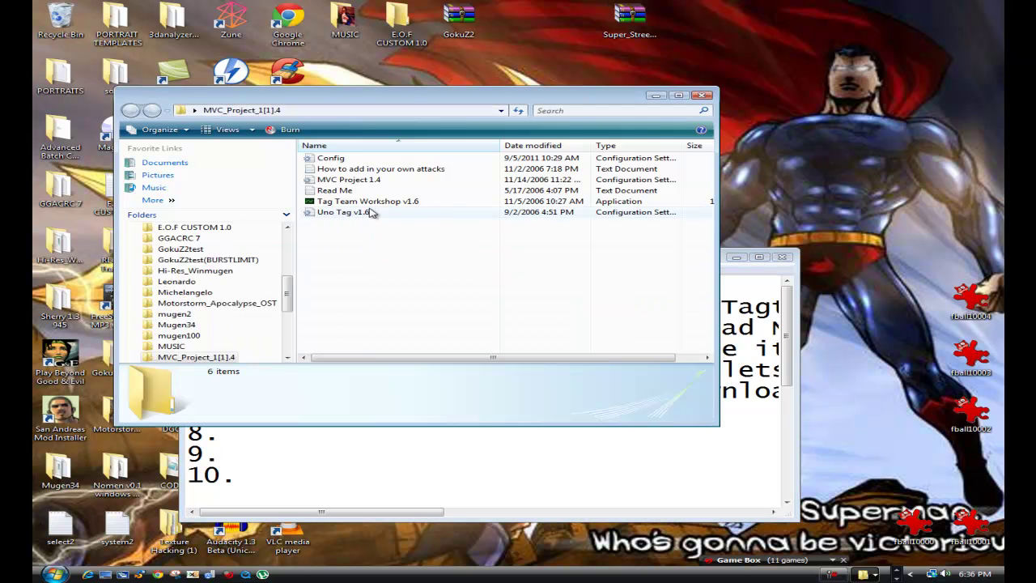
pyautogui.doubleClick(379, 201)
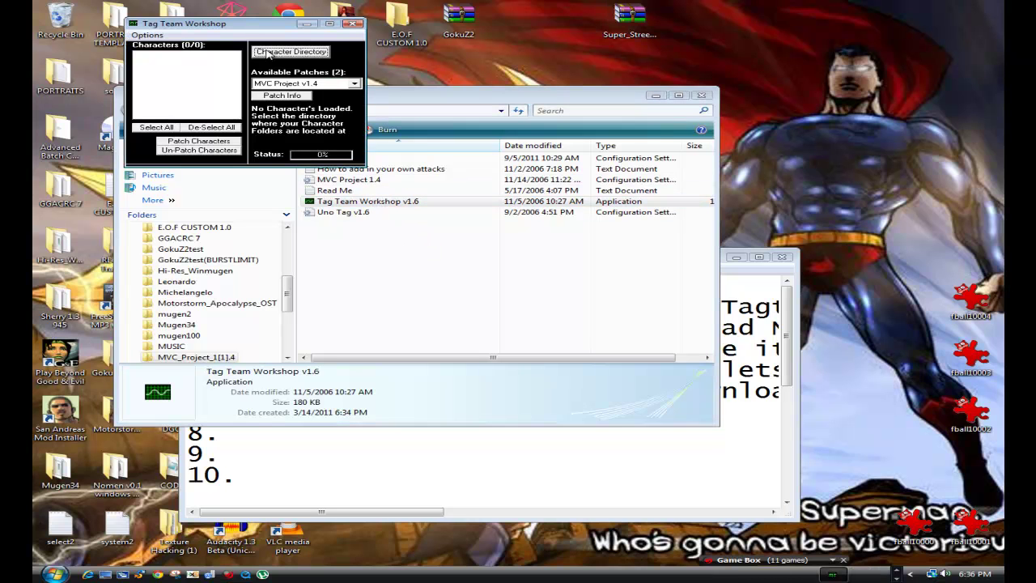
# Step: Write line 8 of the Notepad instructions as "once you have it opened click character directory"
pyautogui.click(653, 458)
pyautogui.click(279, 430)
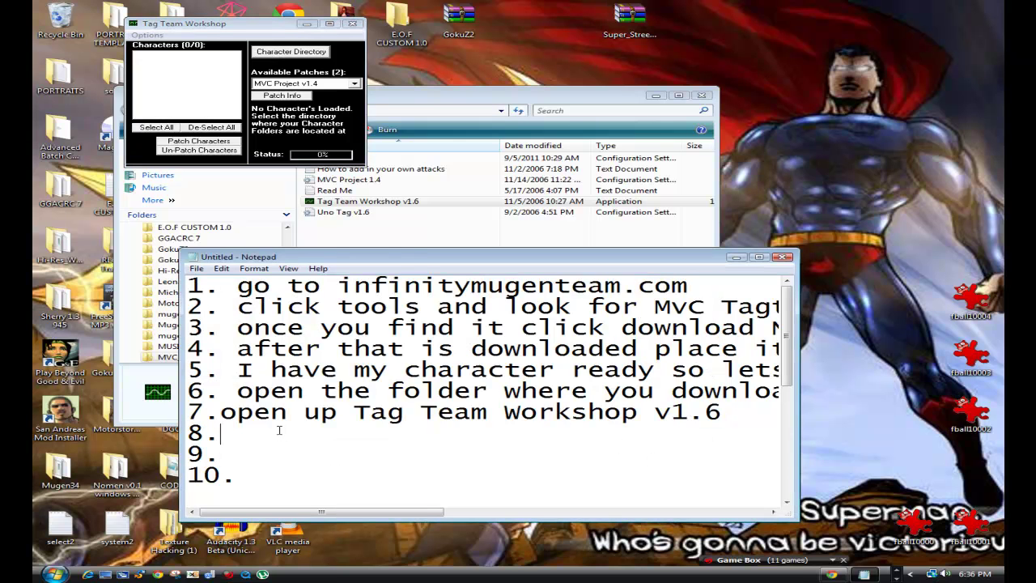
pyautogui.write('once you have it ')
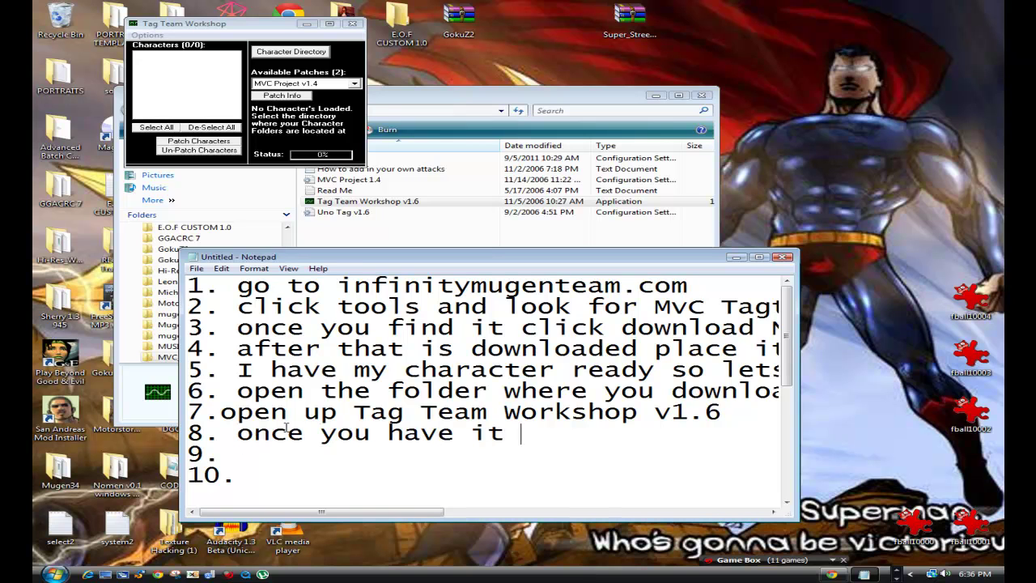
pyautogui.write('opened')
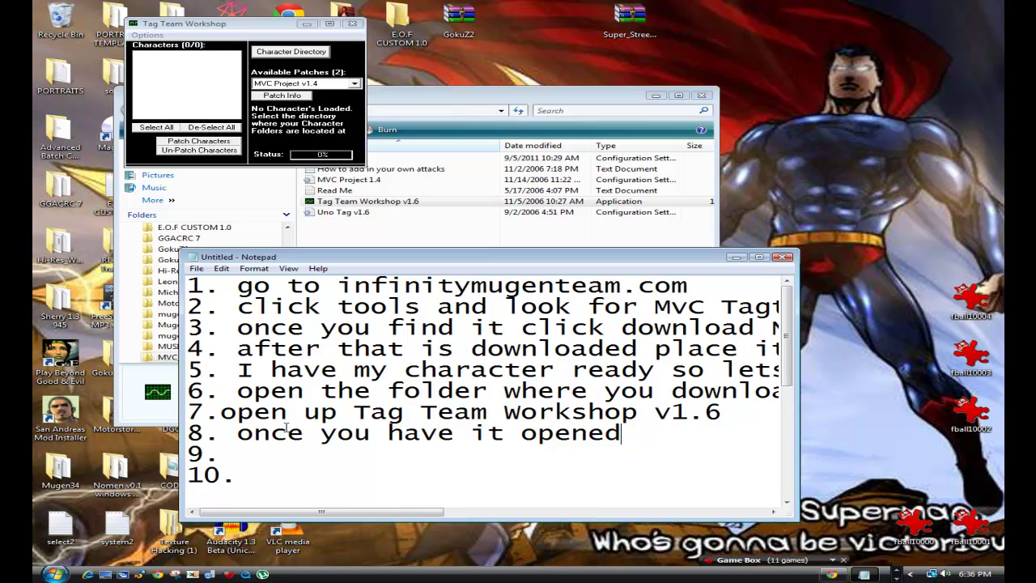
pyautogui.write(' click charac')
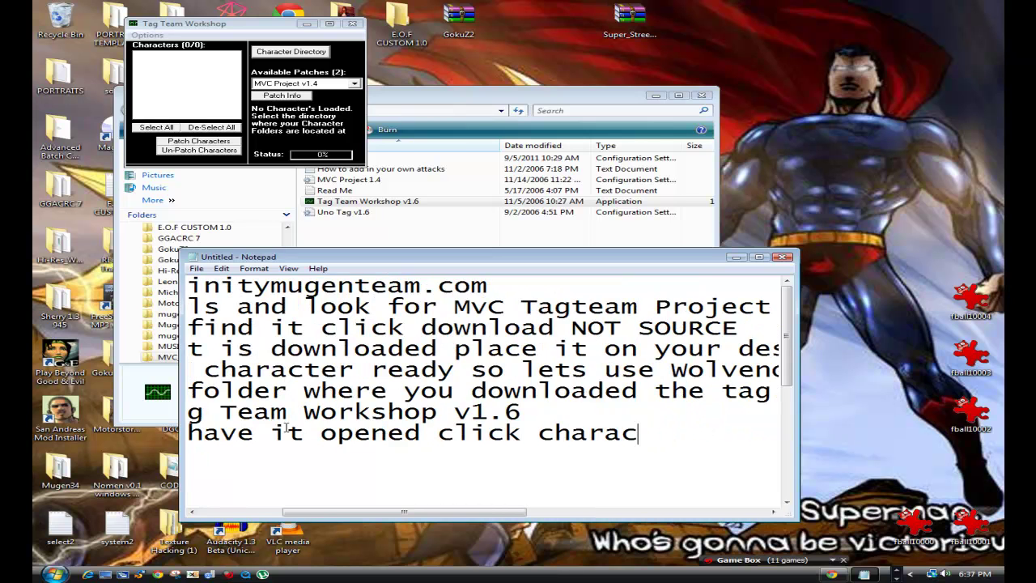
pyautogui.write('ter dire')
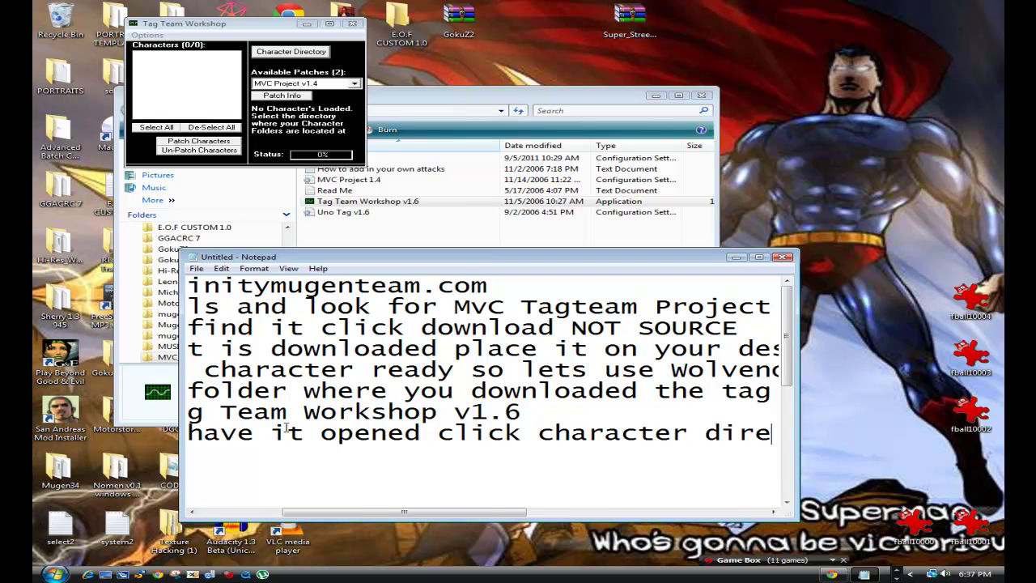
pyautogui.write('ctory')
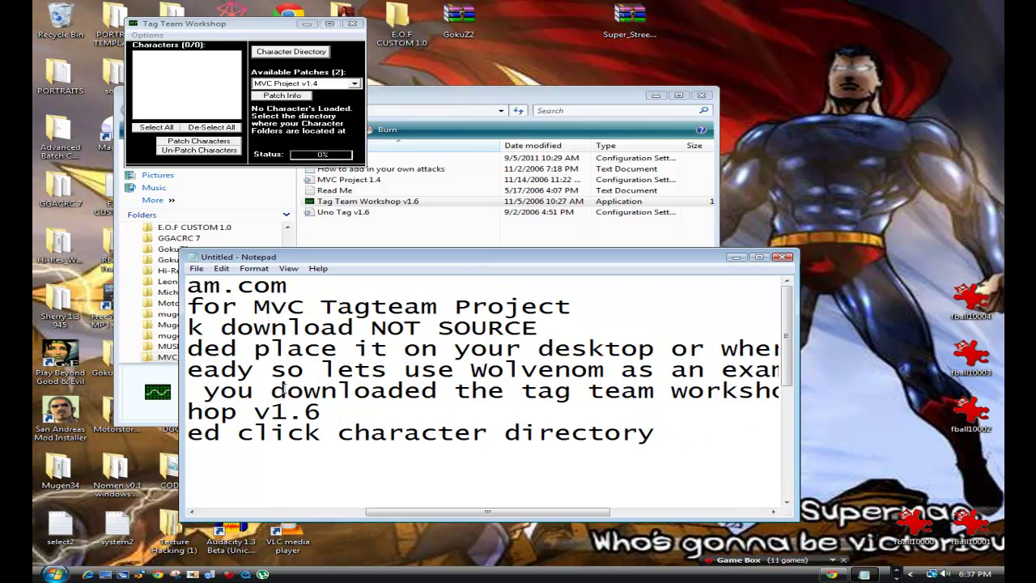
# Step: Load the characters from the desktop's mugen2\chars directory into Tag Team Workshop
pyautogui.click(288, 149)
pyautogui.click(287, 52)
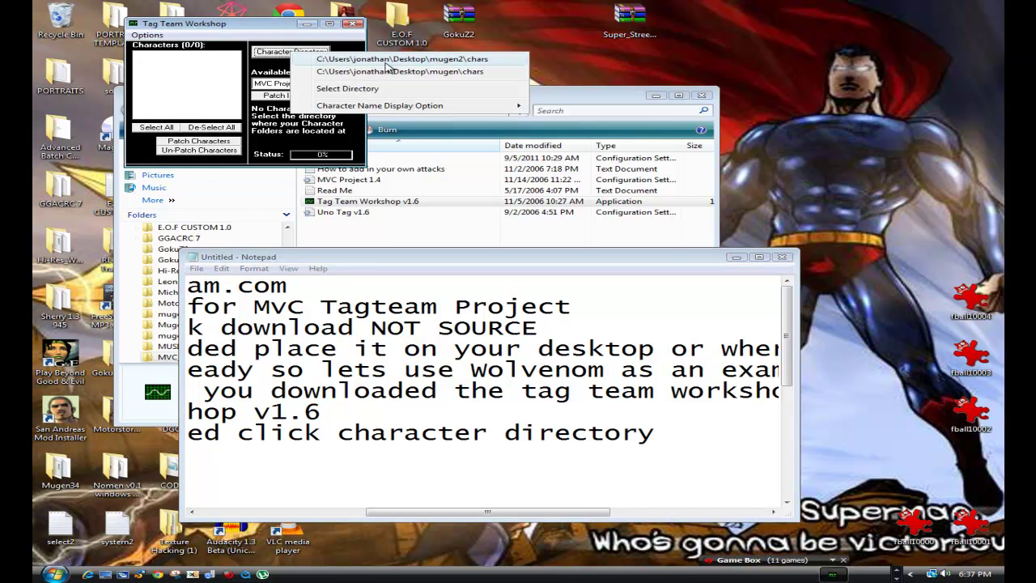
pyautogui.click(490, 60)
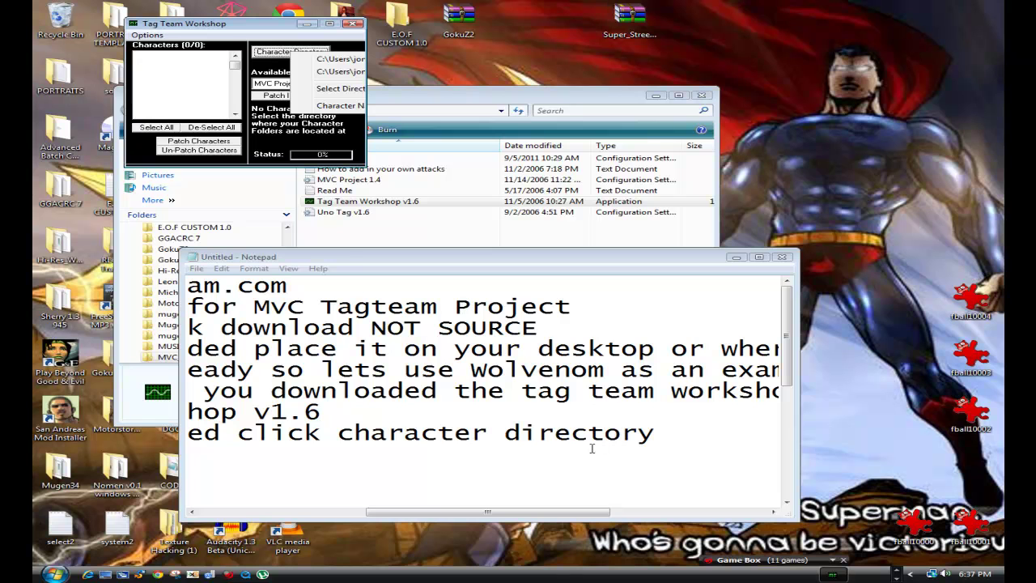
# Step: Write line 9 of the instructions as "find your mugen and click chars in the directory I'll show you what I mean"
pyautogui.moveTo(477, 512); pyautogui.dragTo(309, 513)
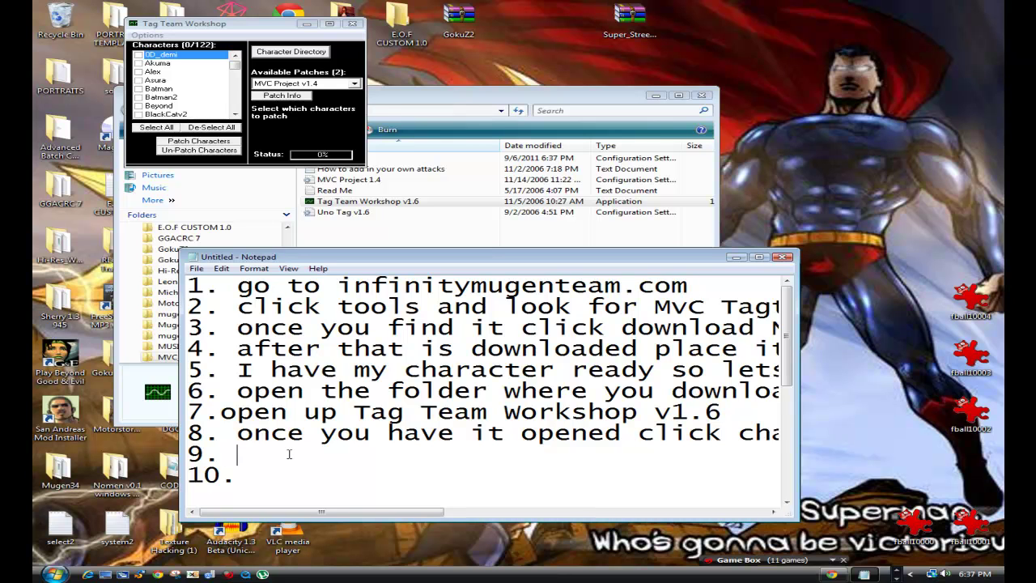
pyautogui.write('c')
pyautogui.press('BackSpace')
pyautogui.write('find you')
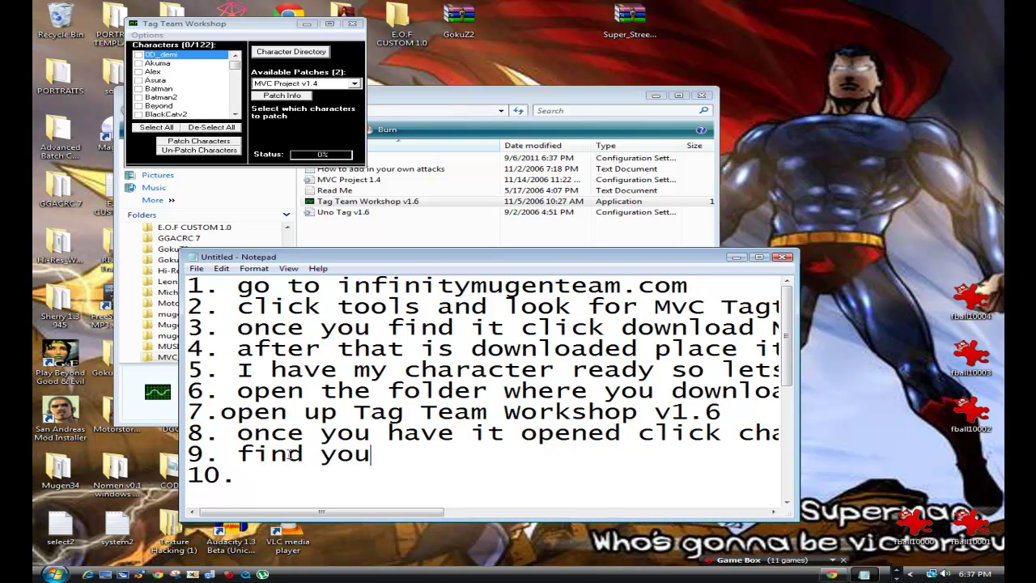
pyautogui.write('r mugen')
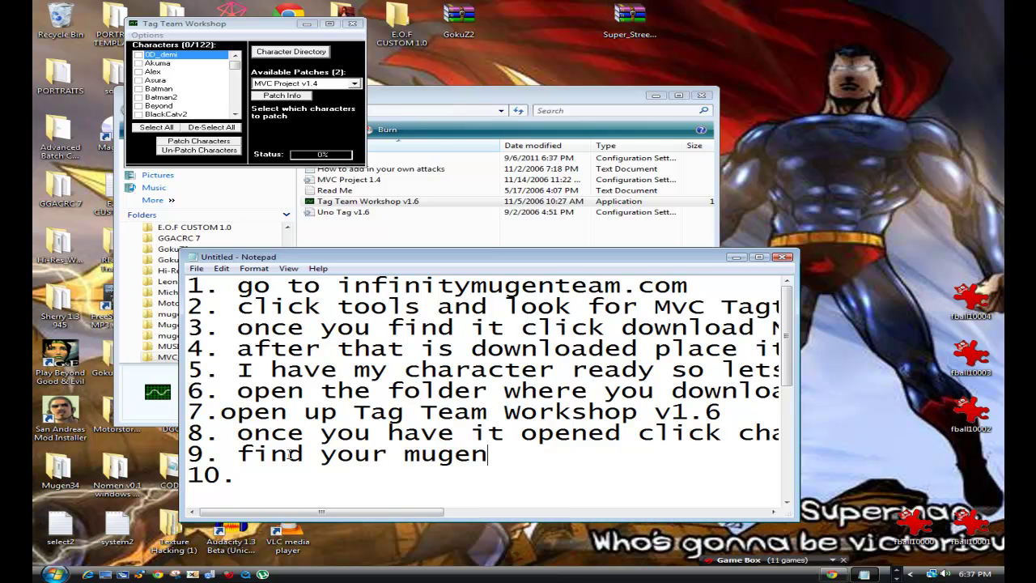
pyautogui.write(' and click')
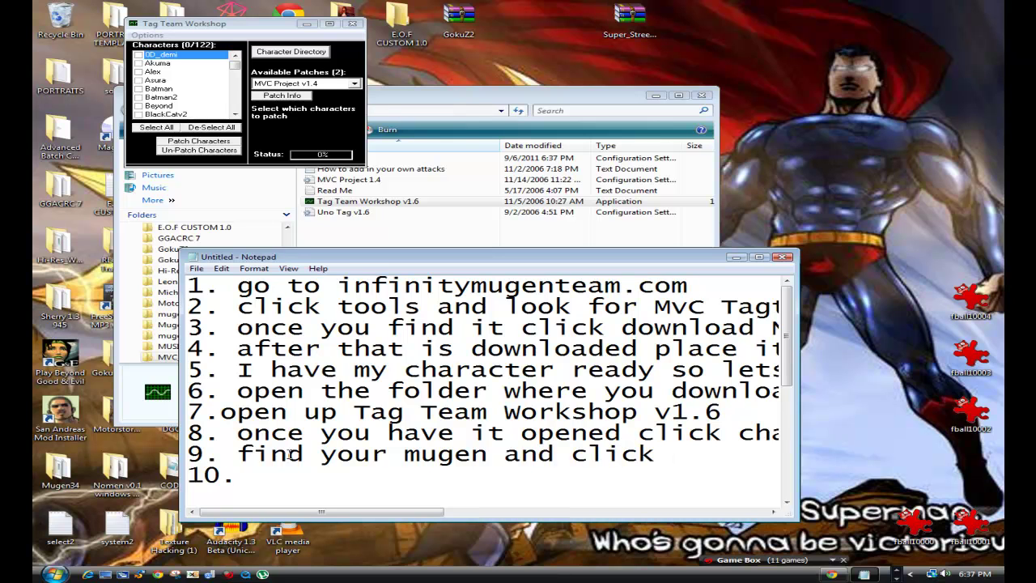
pyautogui.write(' chars in th')
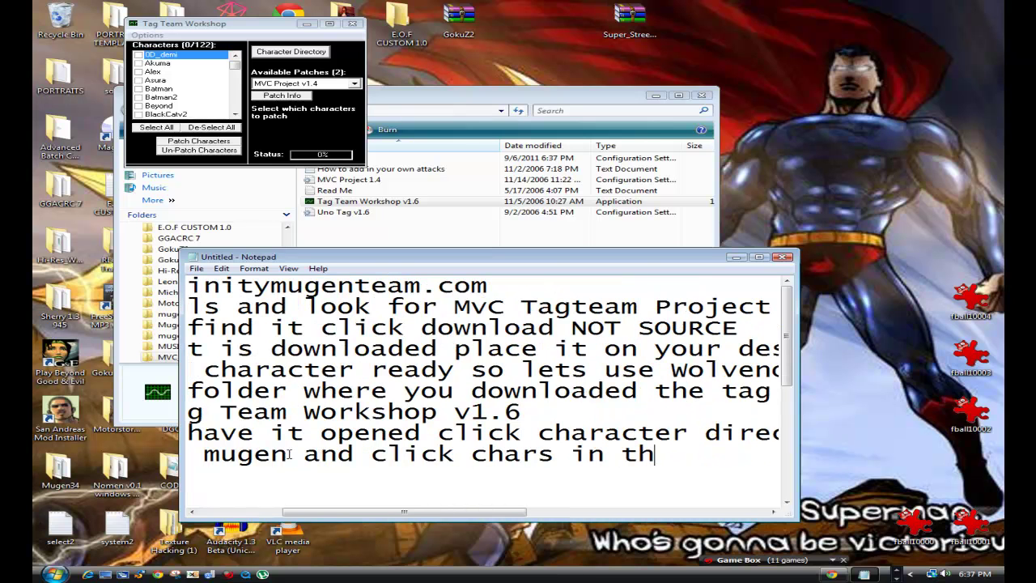
pyautogui.write('e direc')
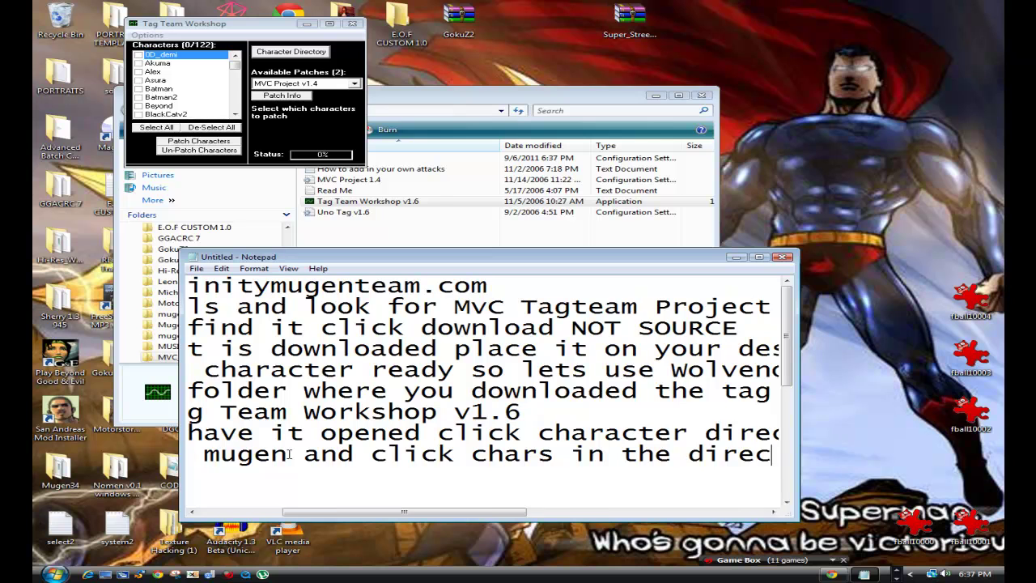
pyautogui.write('tory I')
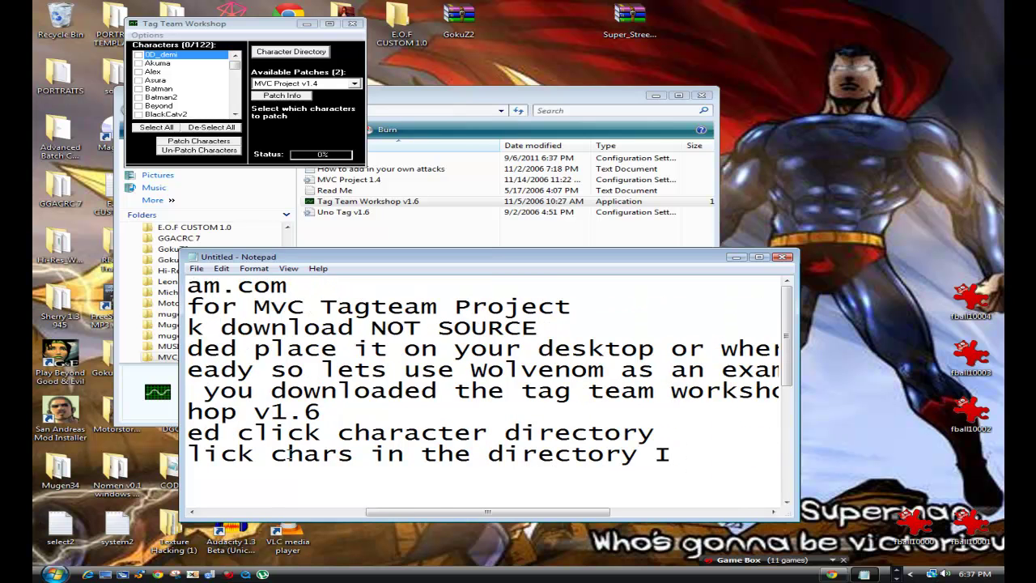
pyautogui.write("'ll show you wha")
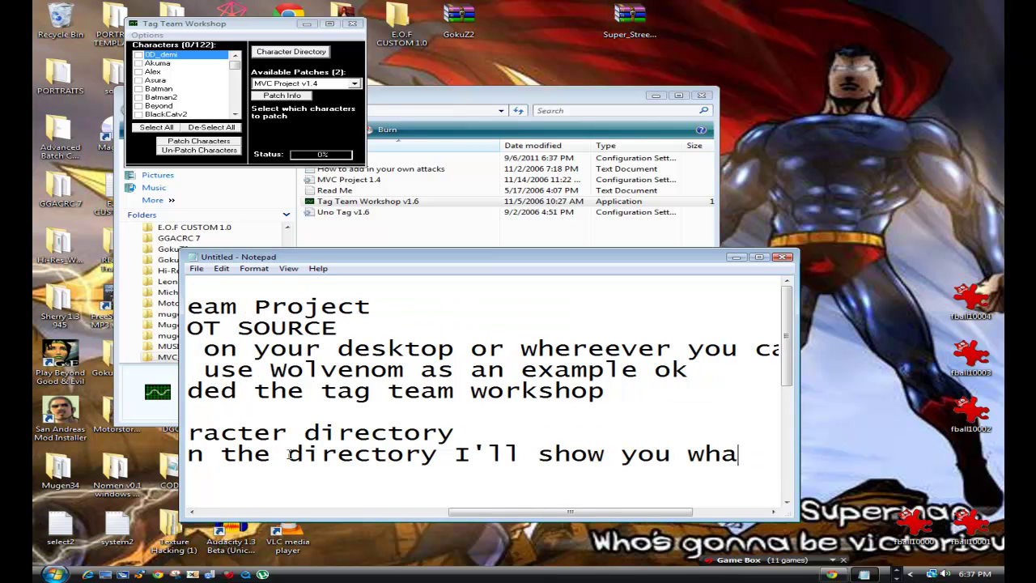
pyautogui.write('t I mean')
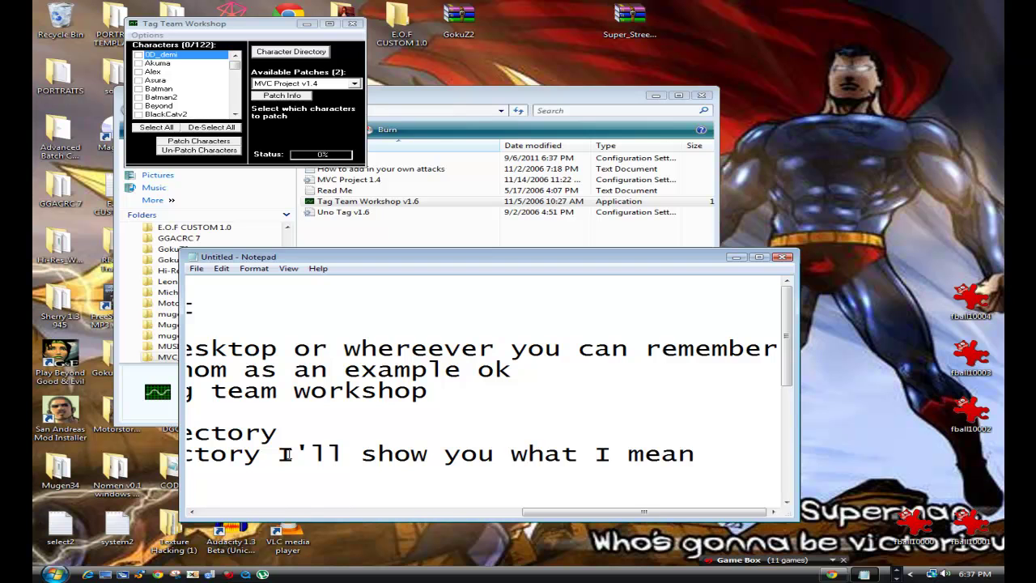
# Step: Browse for a new character directory in Tag Team Workshop and select the chars folder inside mugen2
pyautogui.click(327, 125)
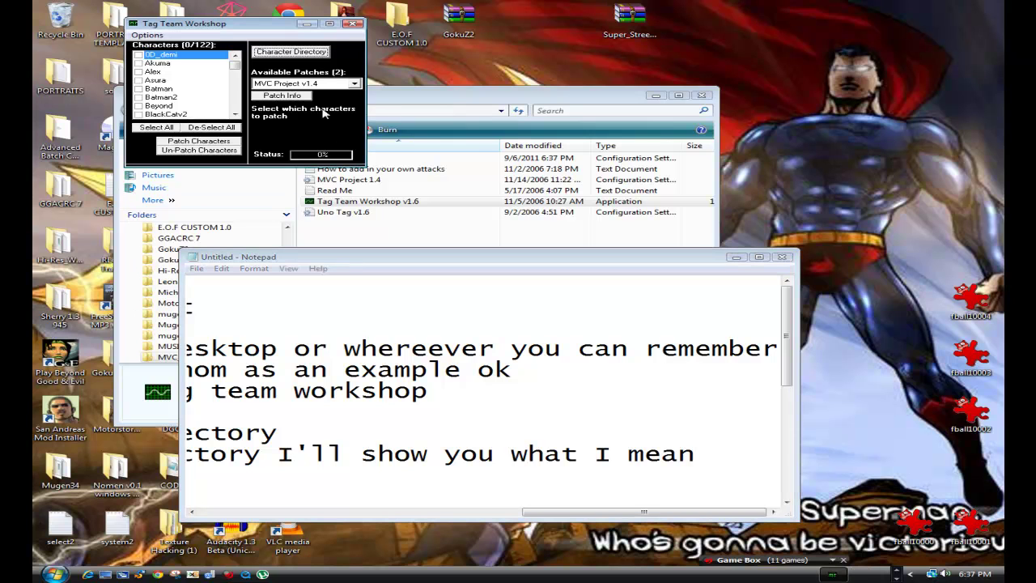
pyautogui.click(322, 53)
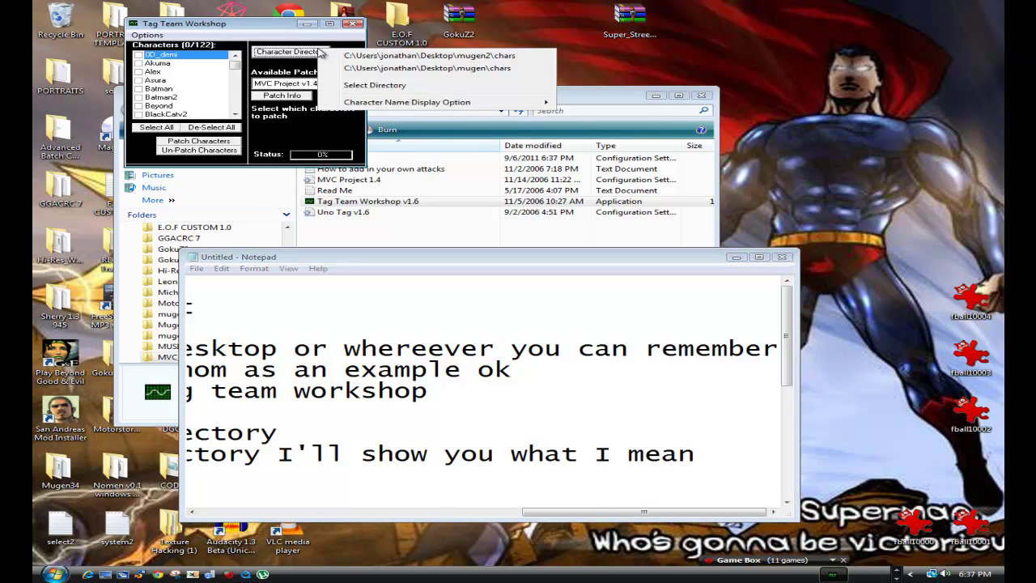
pyautogui.click(381, 86)
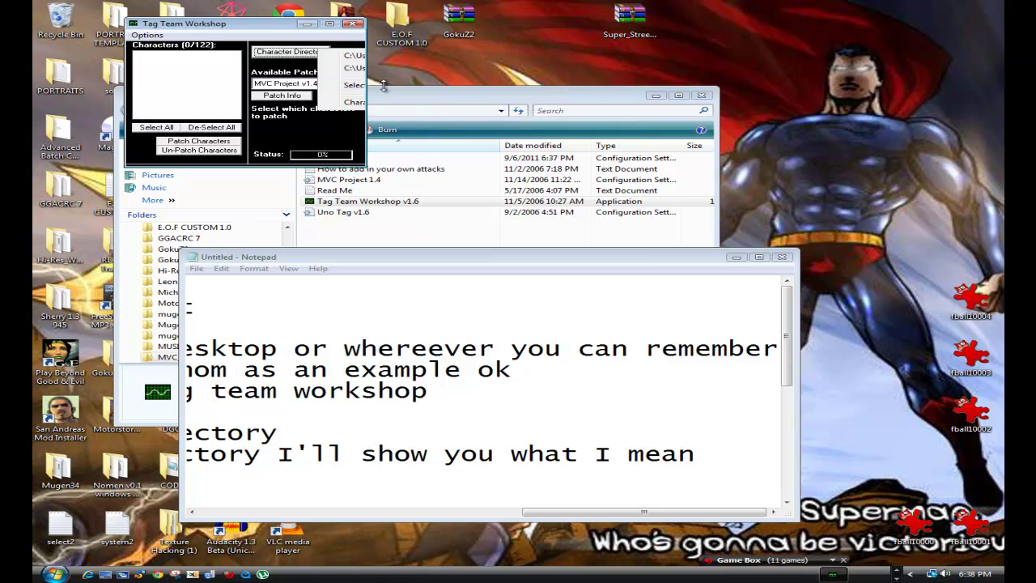
pyautogui.moveTo(626, 259); pyautogui.dragTo(623, 303)
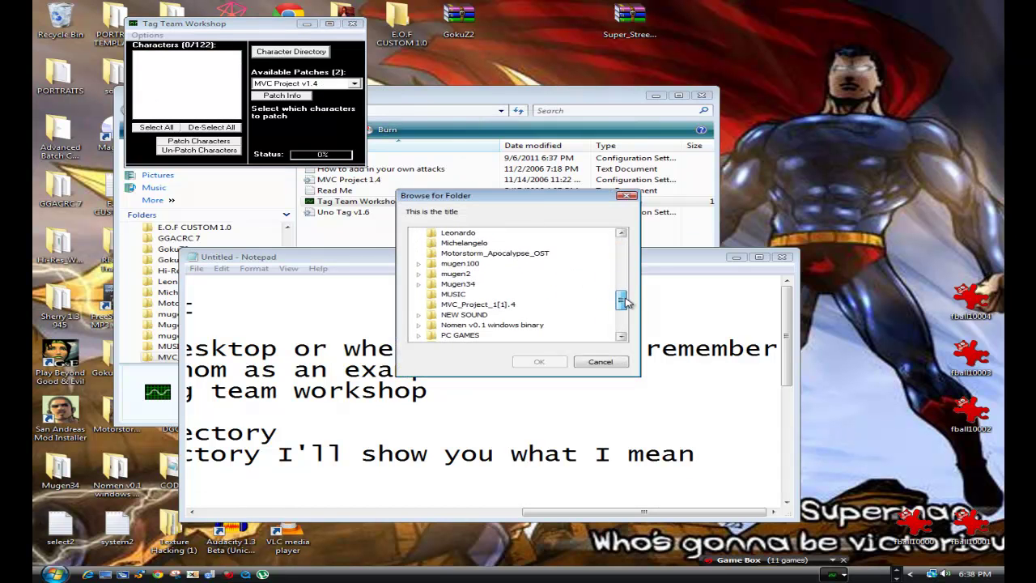
pyautogui.click(420, 274)
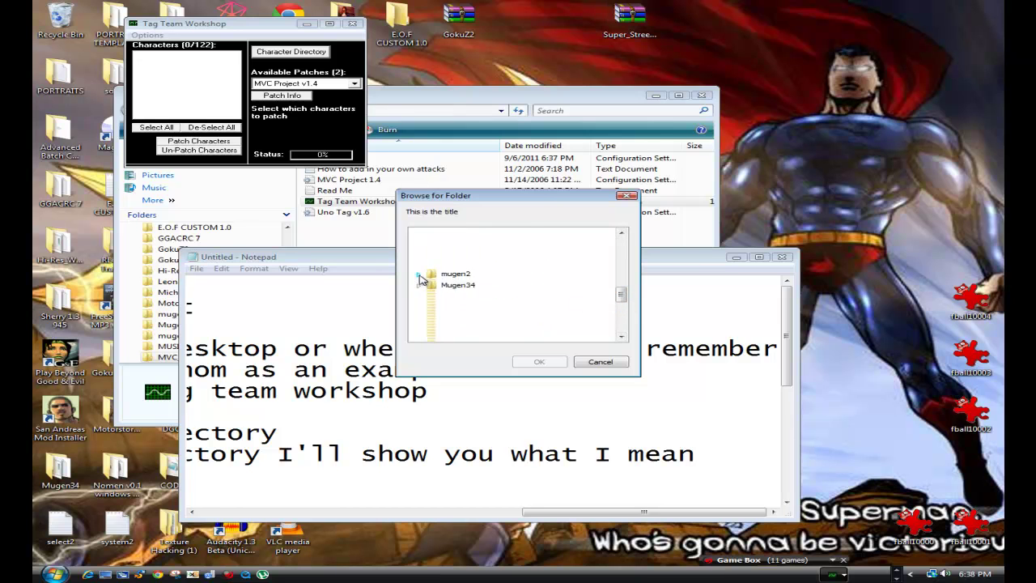
pyautogui.click(468, 245)
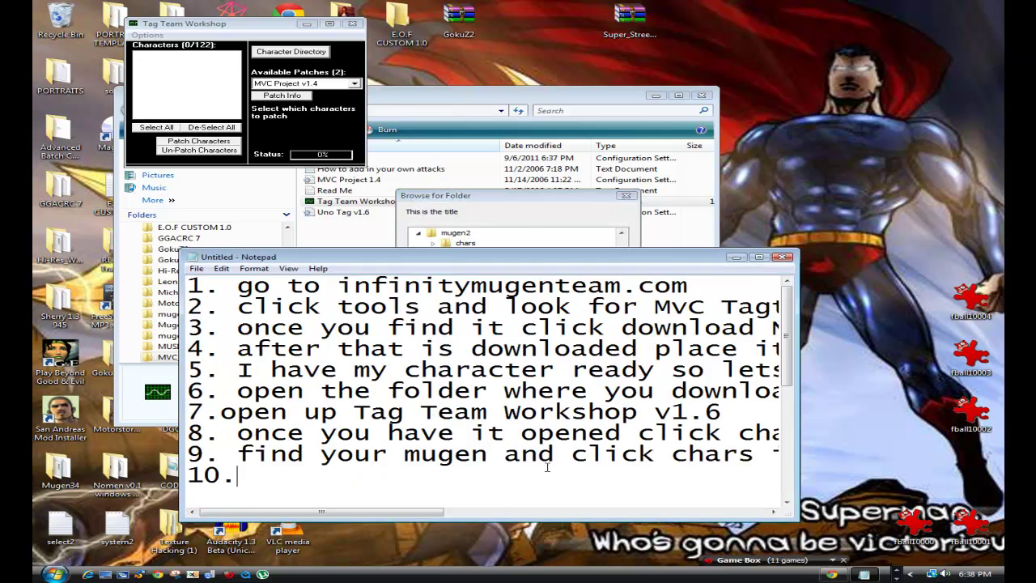
# Step: Write line 10 of the Notepad instructions as "forgot to select directory"
pyautogui.moveTo(359, 512)
pyautogui.mouseDown()
pyautogui.moveTo(499, 513)
pyautogui.moveTo(363, 513)
pyautogui.mouseUp()
pyautogui.write('forgot to se')
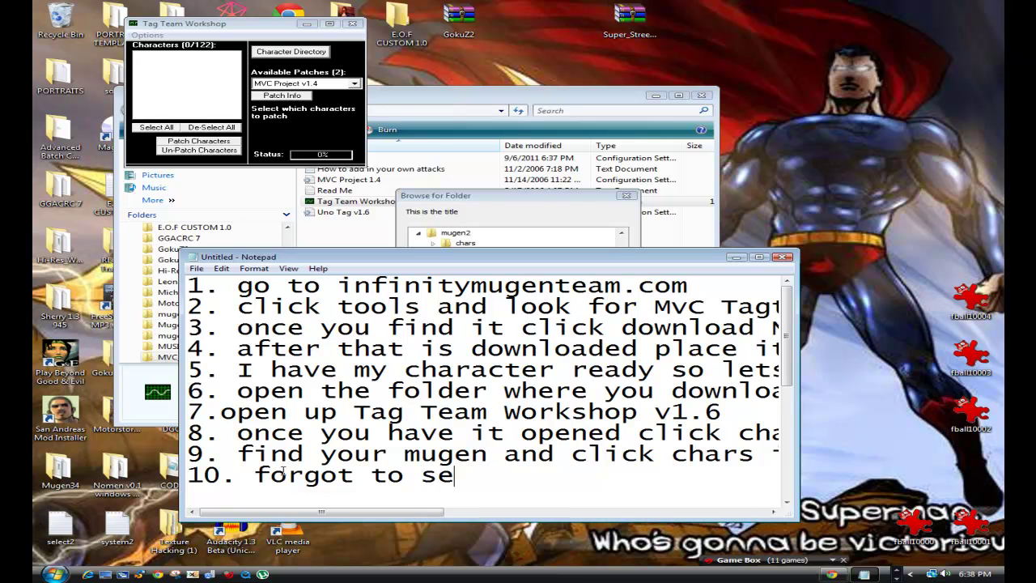
pyautogui.write('lect di')
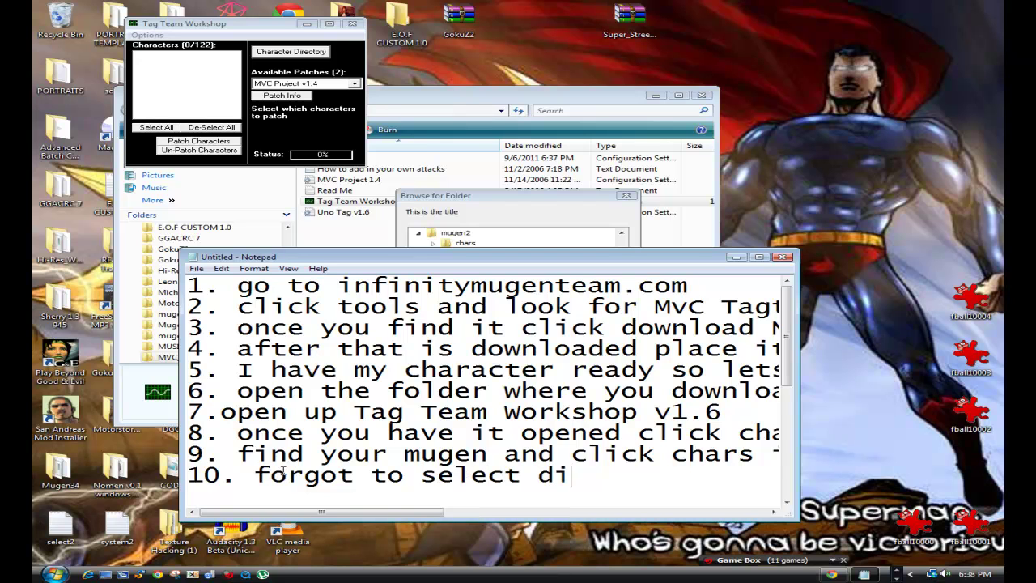
pyautogui.write('rectory')
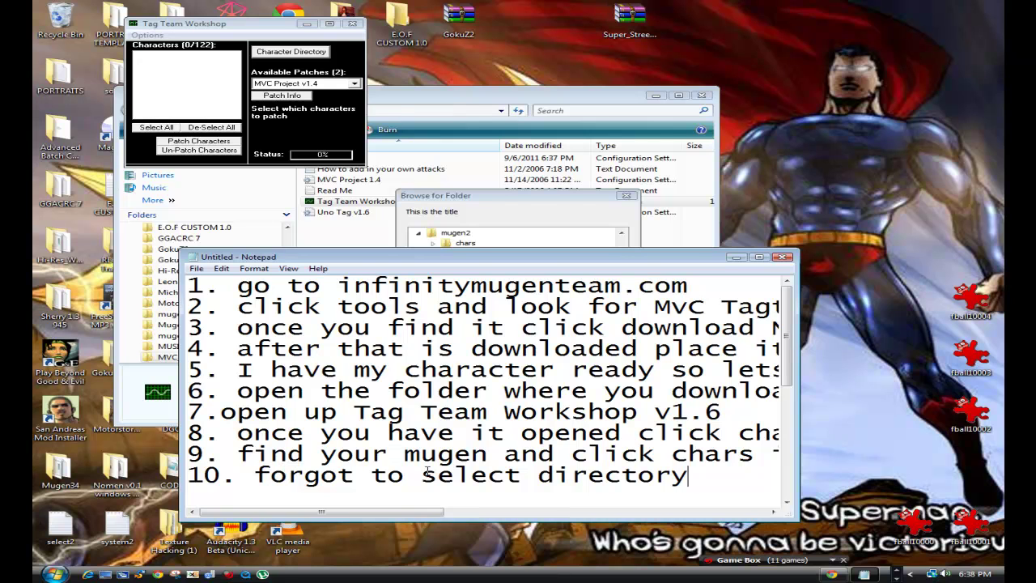
# Step: Accept mugen2's chars folder in the folder browser to load its characters into Tag Team Workshop
pyautogui.click(487, 201)
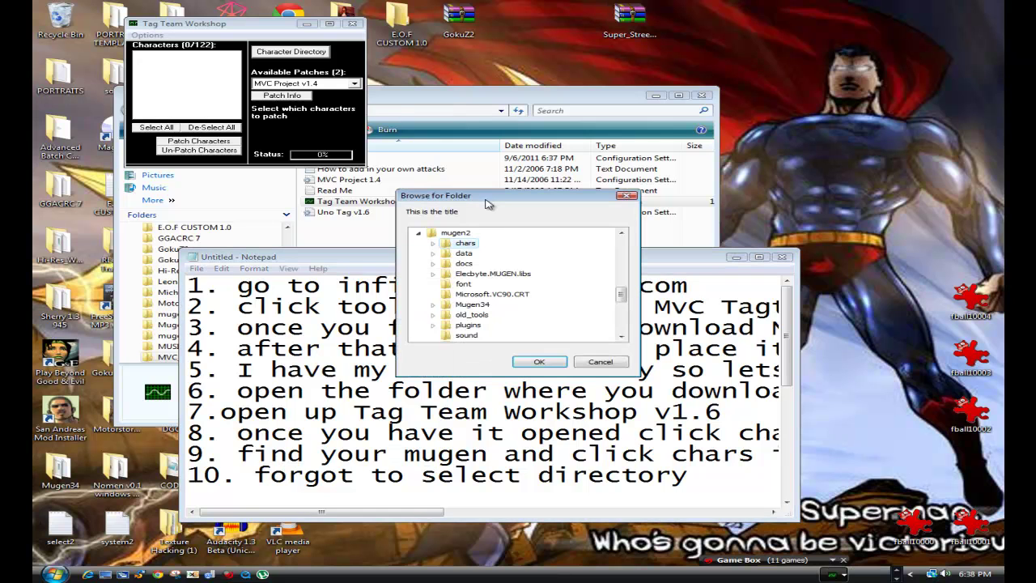
pyautogui.click(476, 243)
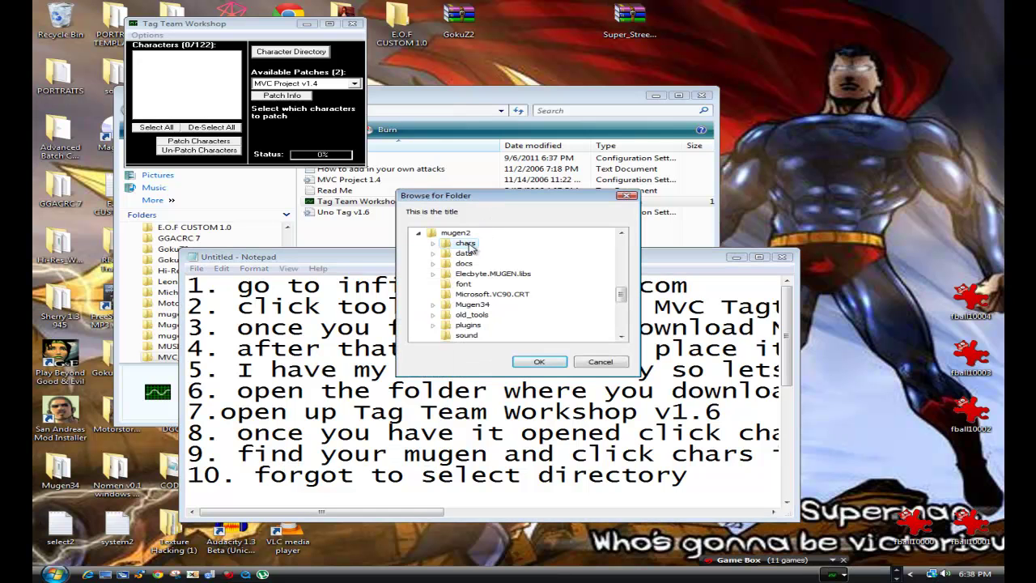
pyautogui.click(541, 363)
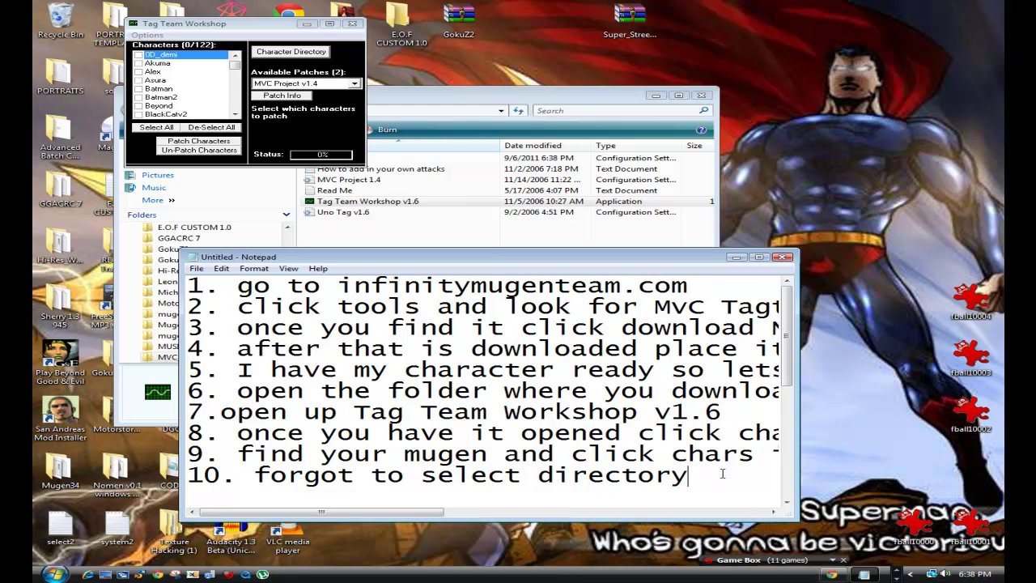
# Step: Write line 11 of the Notepad instructions as "now once that is done find the character you wanna patch"
pyautogui.press('Return')
pyautogui.write('11.')
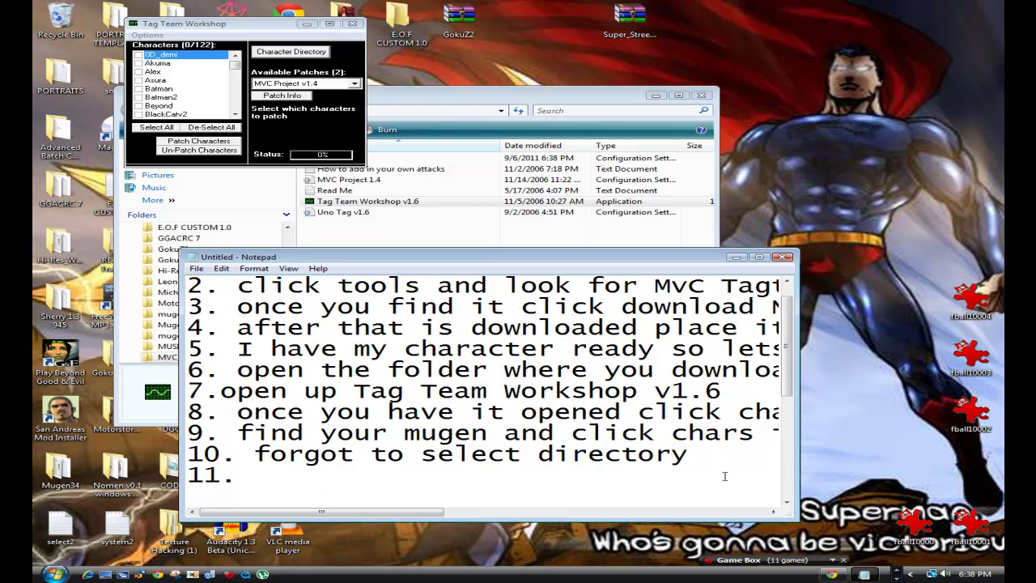
pyautogui.write(' now once that is done')
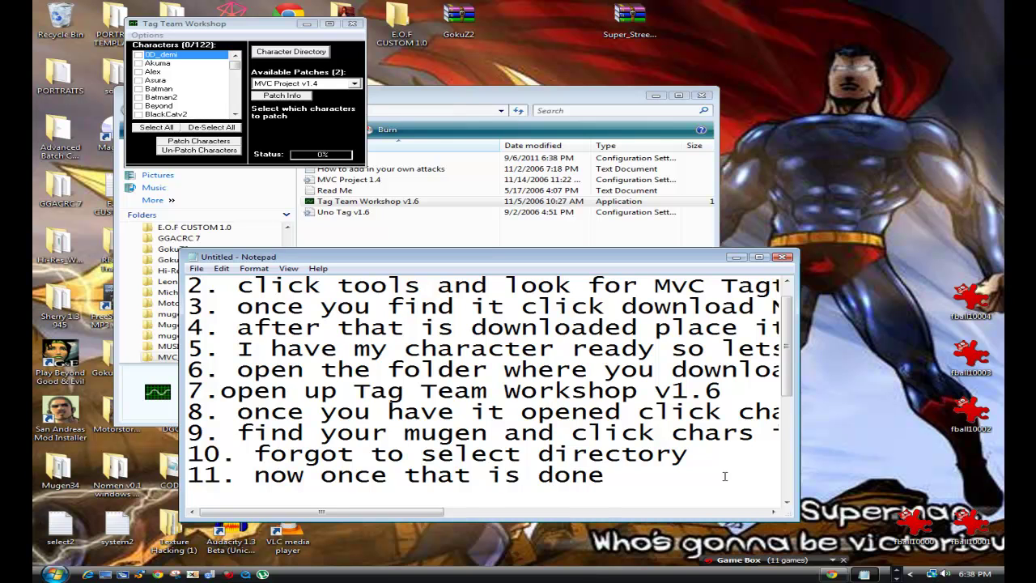
pyautogui.write(' find the ch')
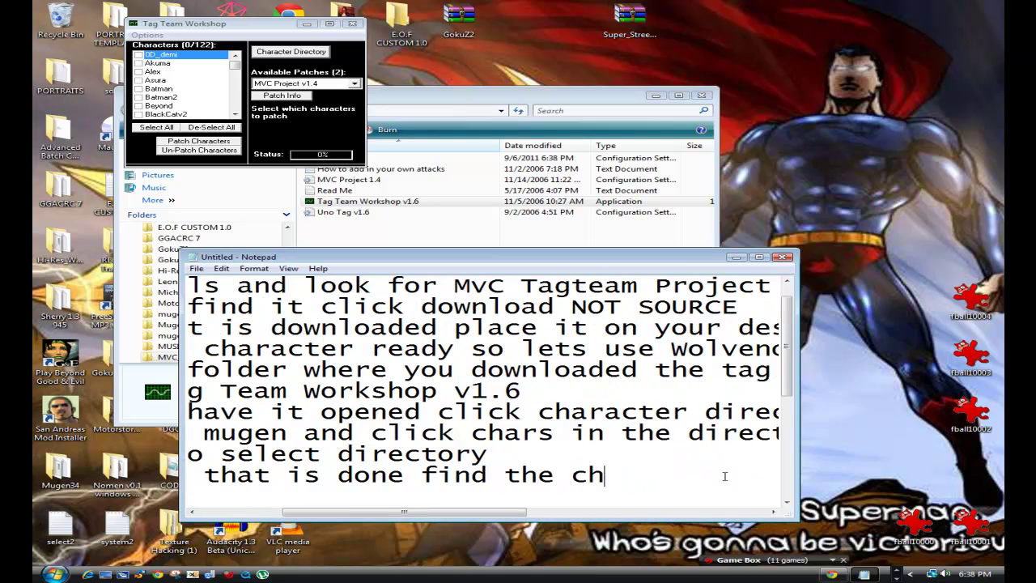
pyautogui.write('arcter')
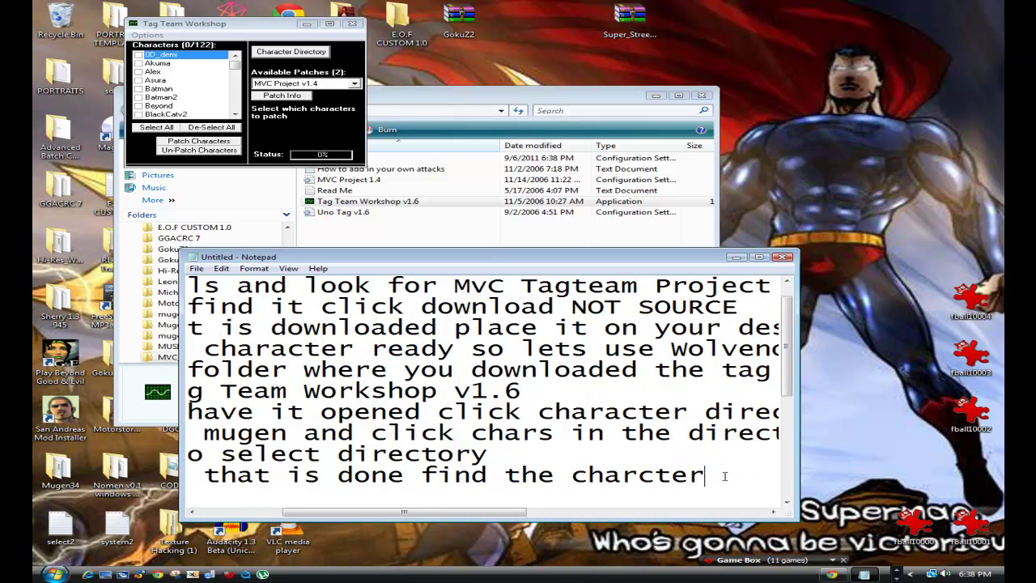
pyautogui.press('BackSpace')
pyautogui.press('BackSpace')
pyautogui.press('BackSpace')
pyautogui.press('BackSpace')
pyautogui.write('acter you ')
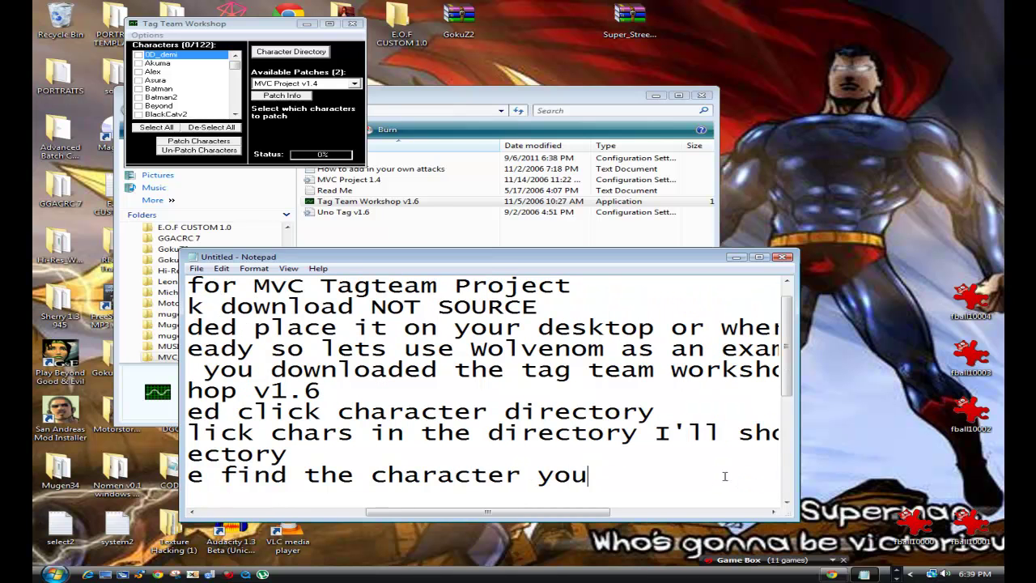
pyautogui.write('wanna ')
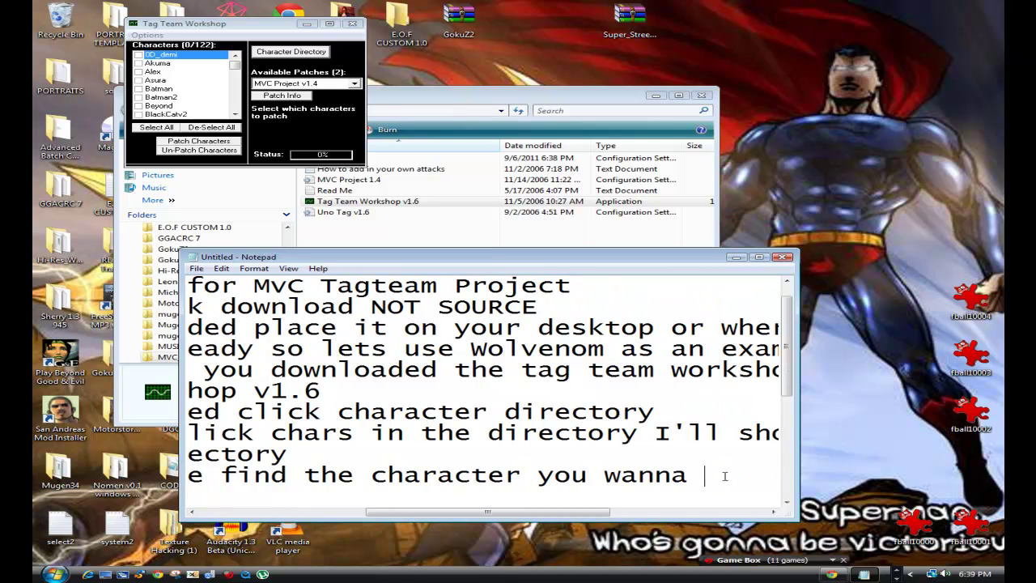
pyautogui.write('patch')
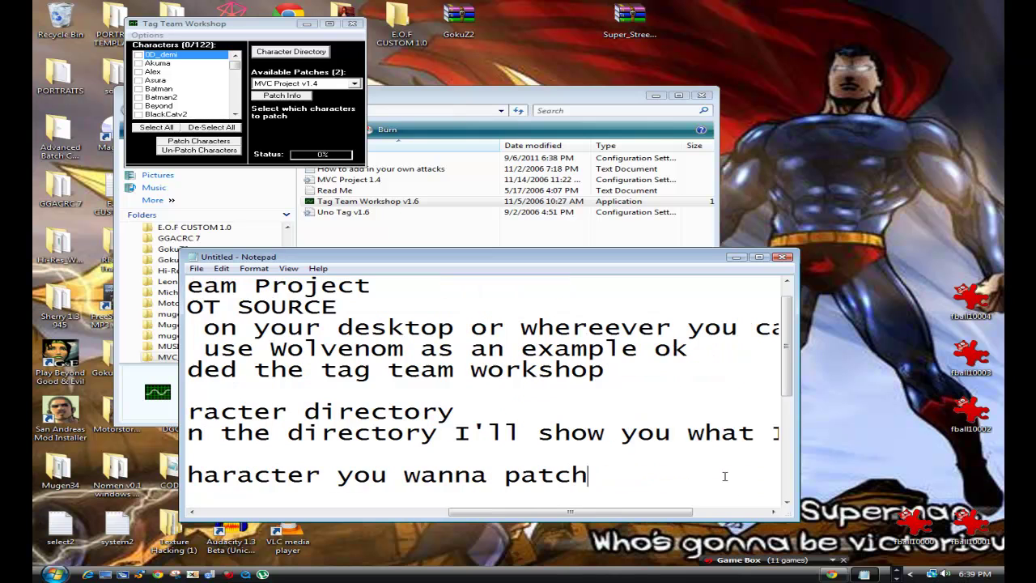
# Step: Append the warning "( PLEASE DO NOT TRY TO PATCH ALL AT ONCE)" to line 11
pyautogui.write(' ( PLEASE')
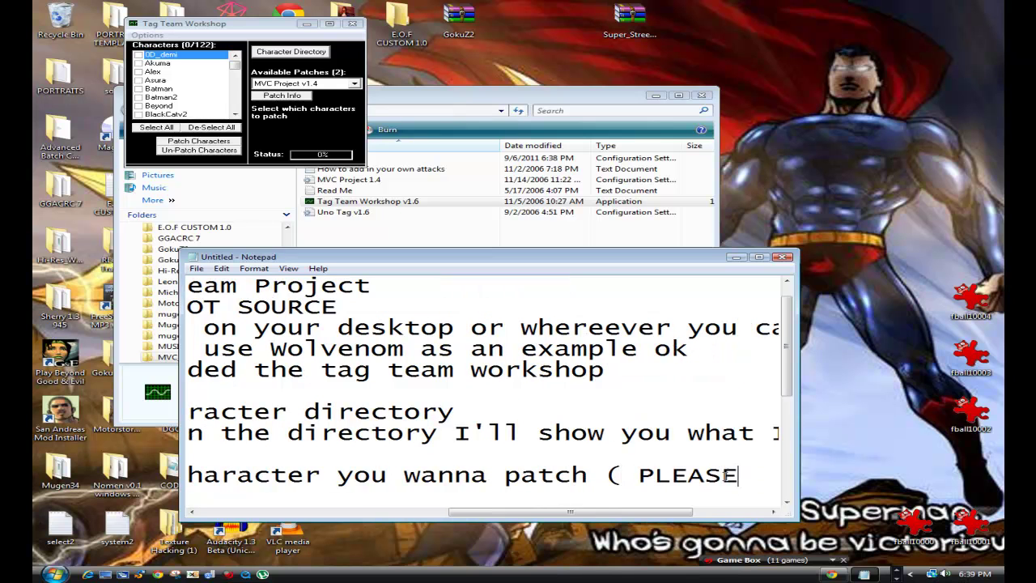
pyautogui.write(' DO NOT TRY')
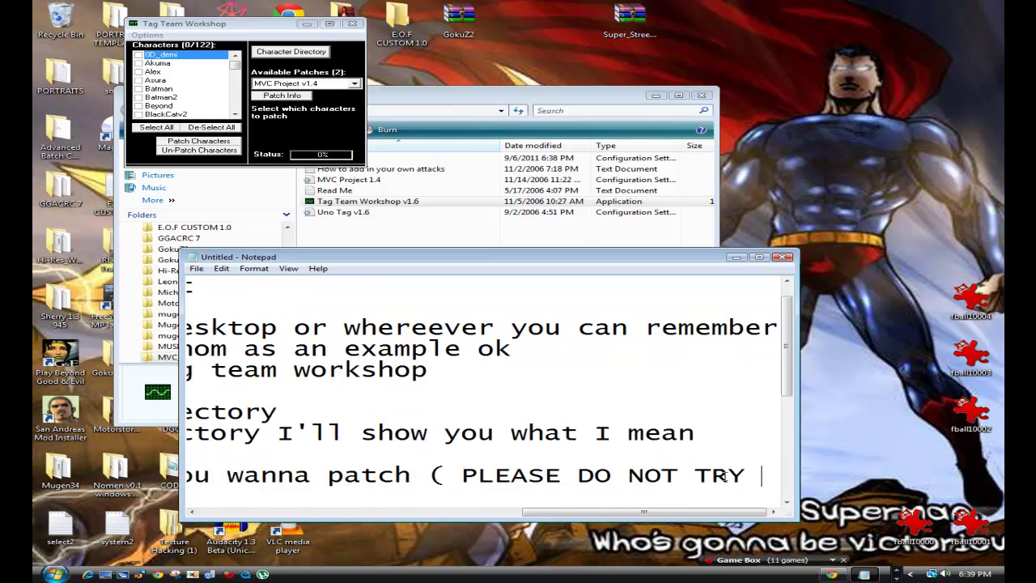
pyautogui.write(' TO PATCH ALL AT ONCE)')
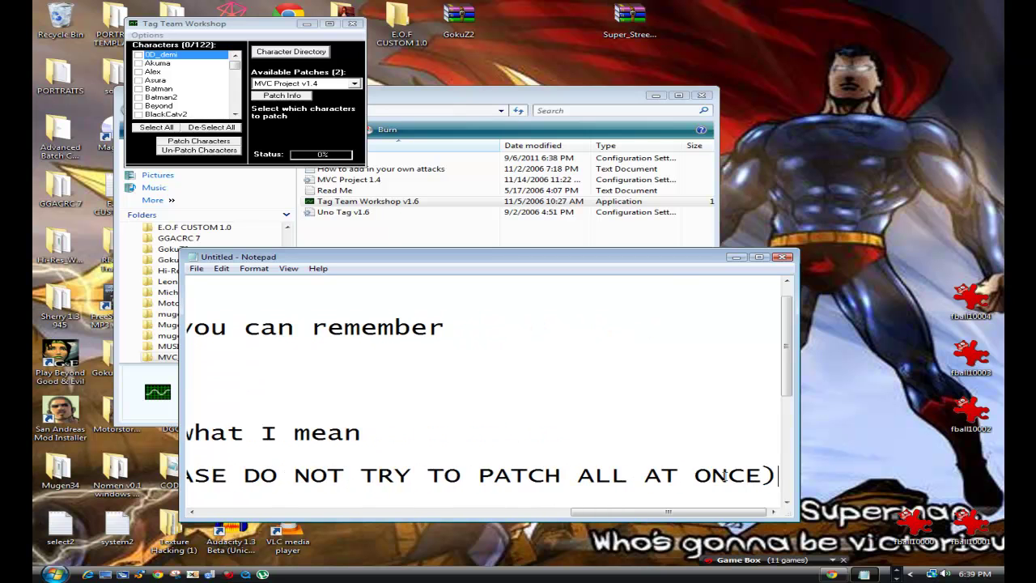
# Step: Start line 12 of the instructions and highlight Wolvenom_EOH in Tag Team Workshop's character list
pyautogui.press('Return')
pyautogui.write('12.')
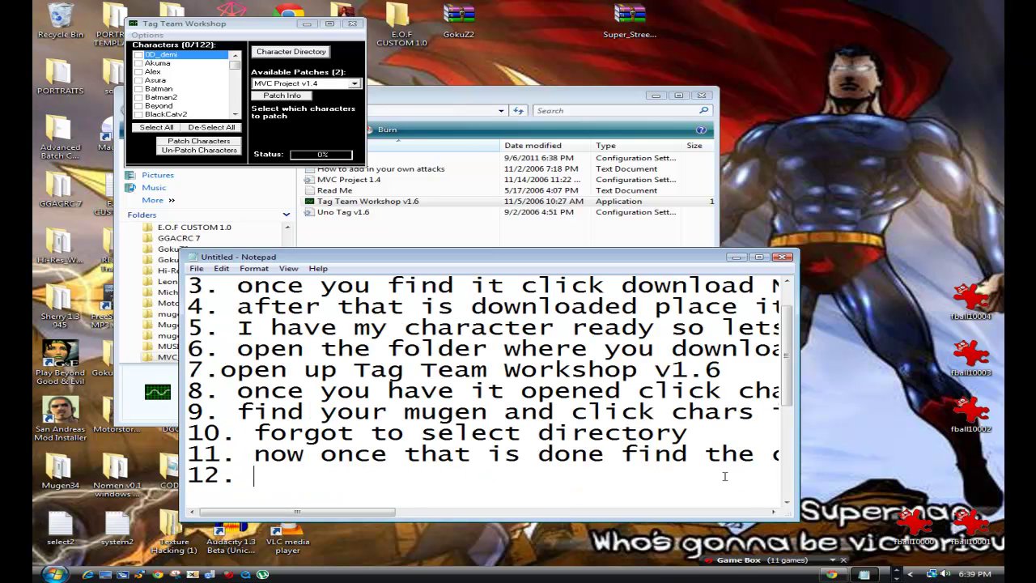
pyautogui.click(185, 26)
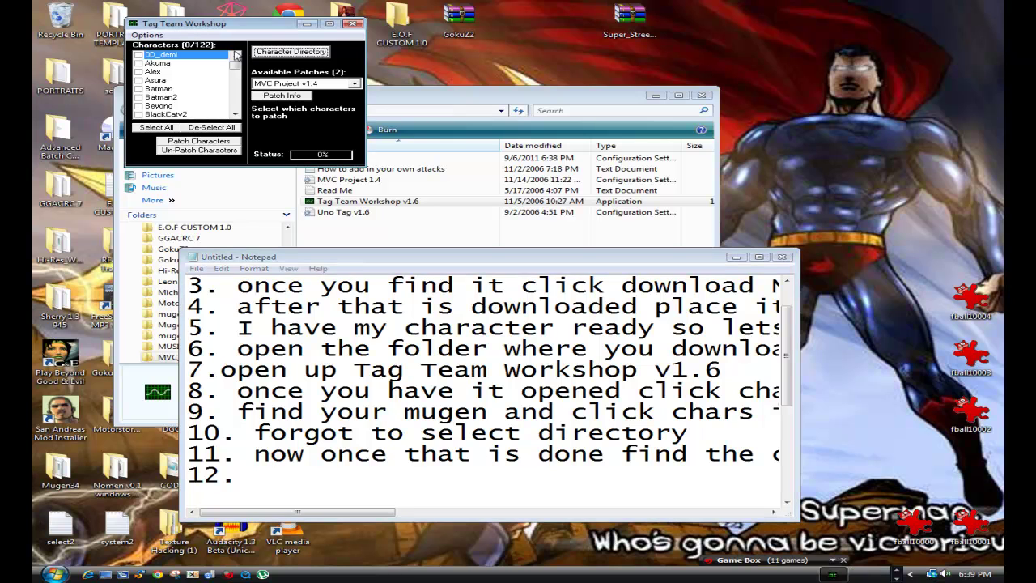
pyautogui.moveTo(235, 68); pyautogui.dragTo(236, 109)
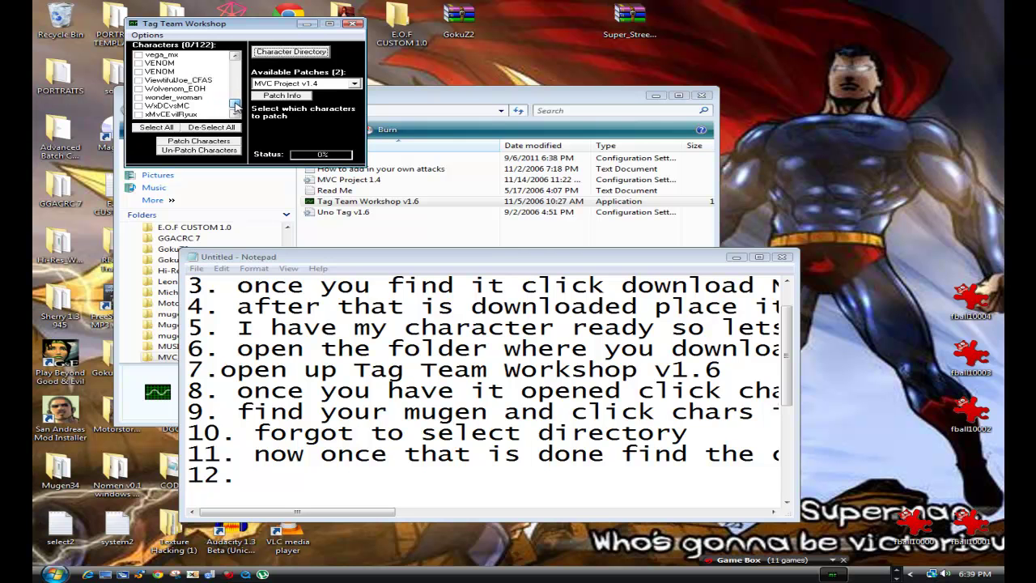
pyautogui.click(195, 89)
# Step: Complete line 12 of the Notepad instructions with "im using wolvenom so click that :) or whatever character you wanna use"
pyautogui.click(321, 477)
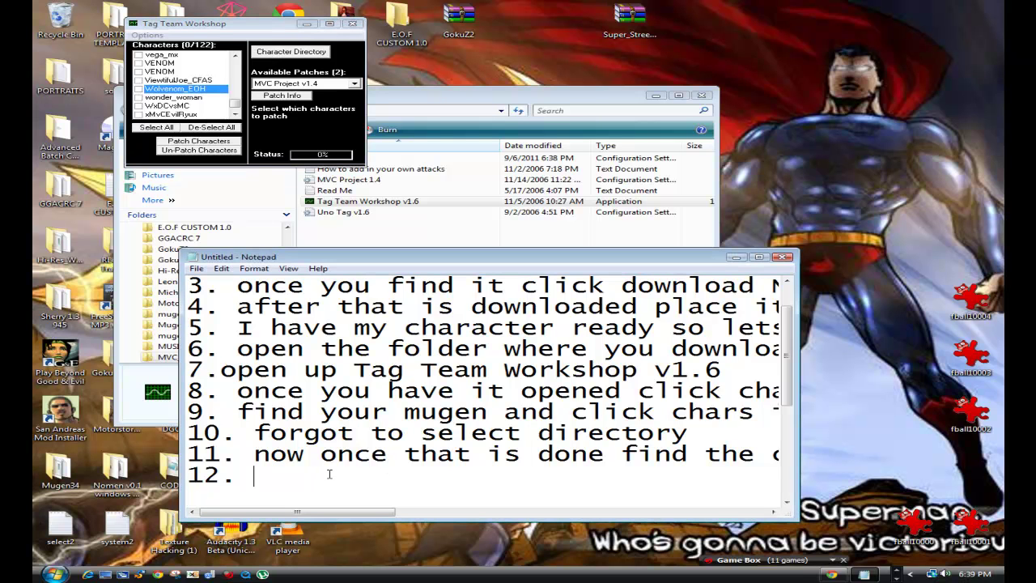
pyautogui.write('im using wo')
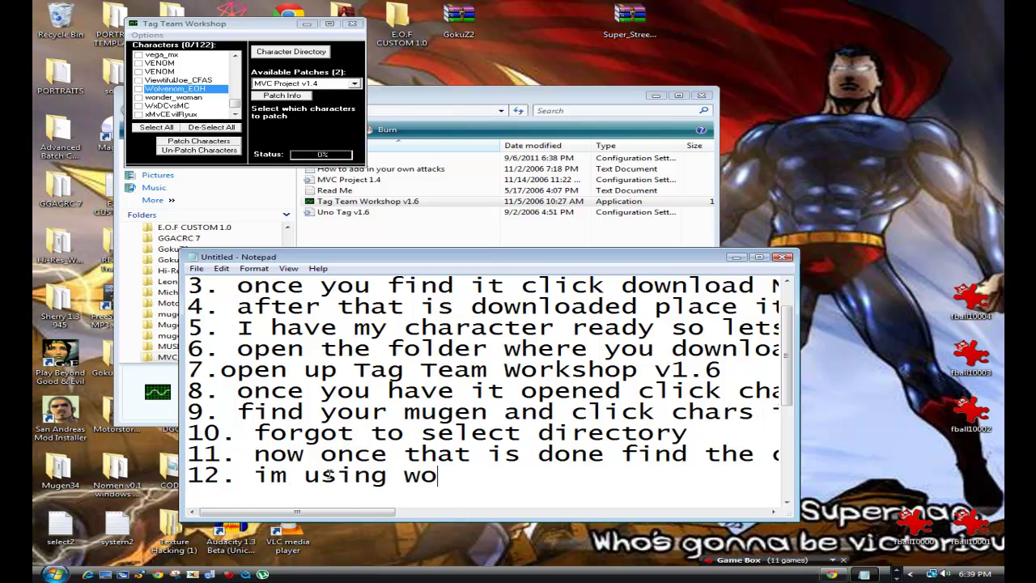
pyautogui.write('lvenom s')
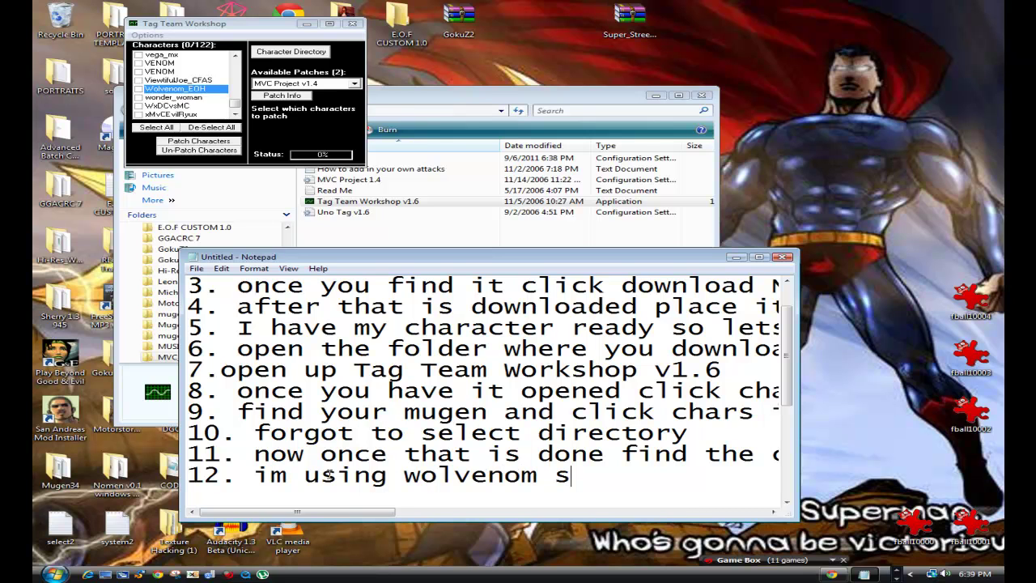
pyautogui.write('o click')
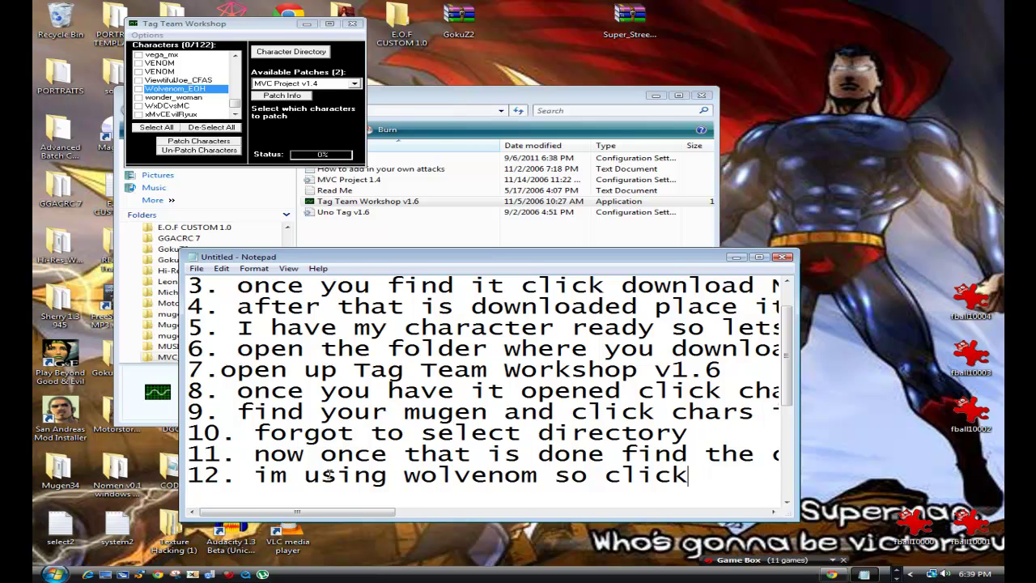
pyautogui.press('BackSpace')
pyautogui.write('k that :')
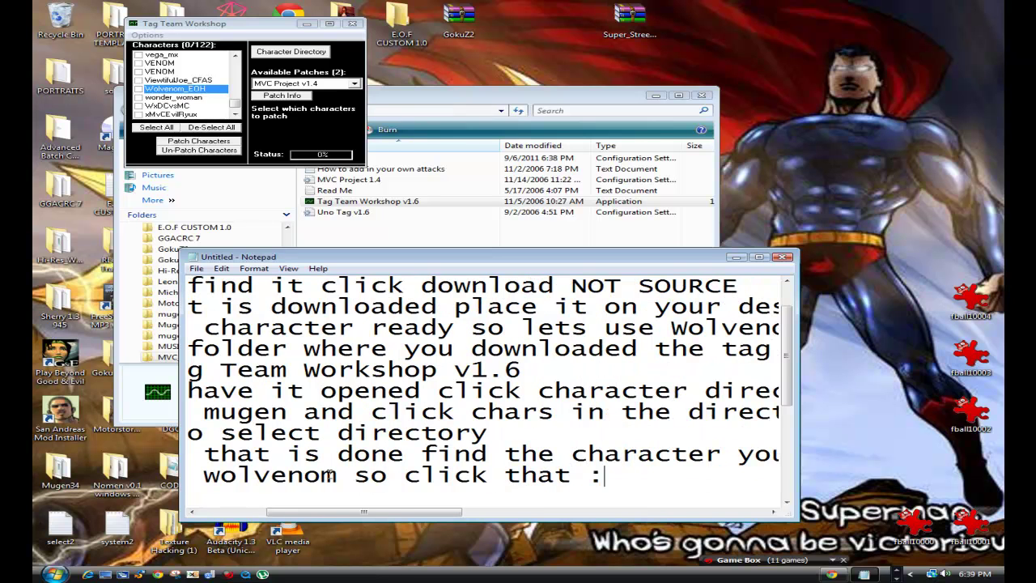
pyautogui.write(') or whatever charac')
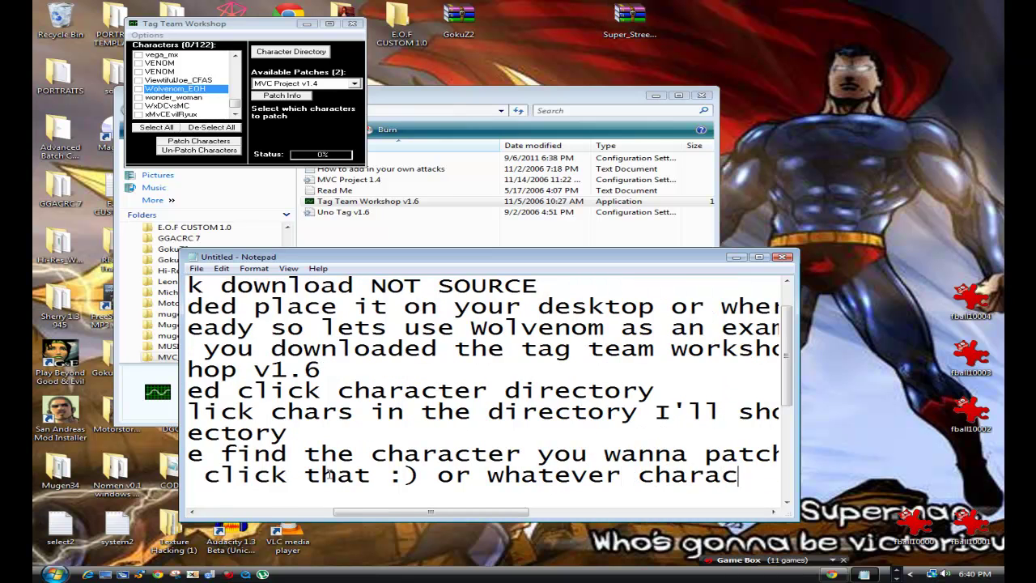
pyautogui.write('ter you')
pyautogui.write('wanna use')
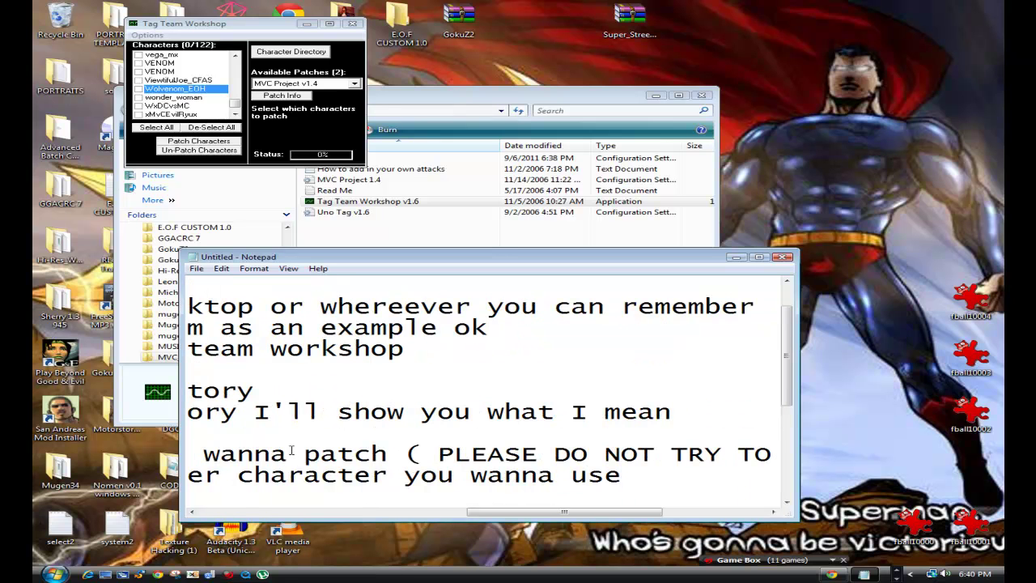
# Step: Write line 13 of the instructions as "then click the check box like so"
pyautogui.moveTo(528, 512); pyautogui.dragTo(260, 511)
pyautogui.press('Return')
pyautogui.write('13.')
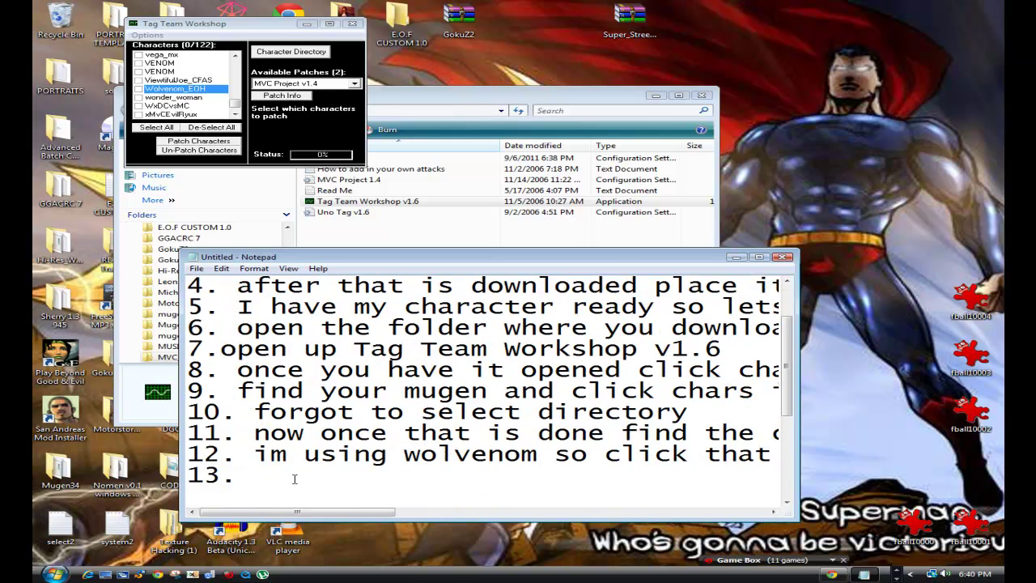
pyautogui.write(' then click the')
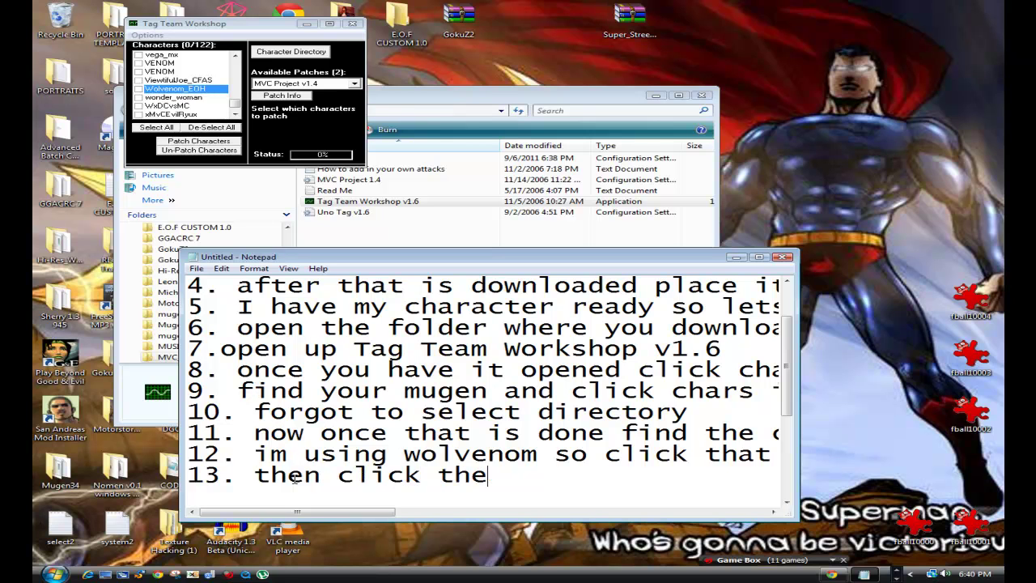
pyautogui.write(' check bos')
pyautogui.press('BackSpace')
pyautogui.write('x like so')
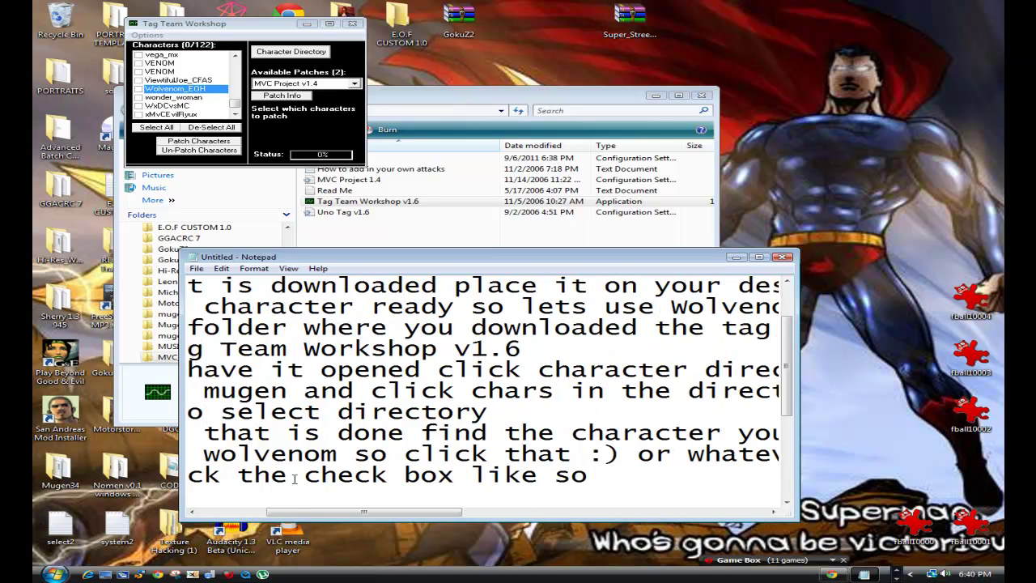
# Step: Switch to Tag Team Workshop and mark the Wolvenom_EOH character for patching
pyautogui.click(170, 27)
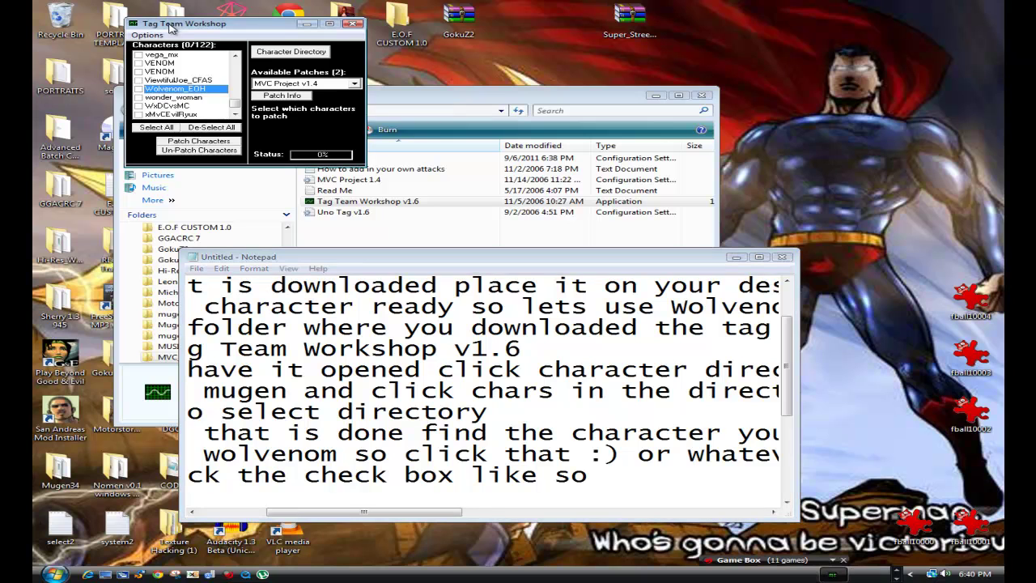
pyautogui.click(140, 89)
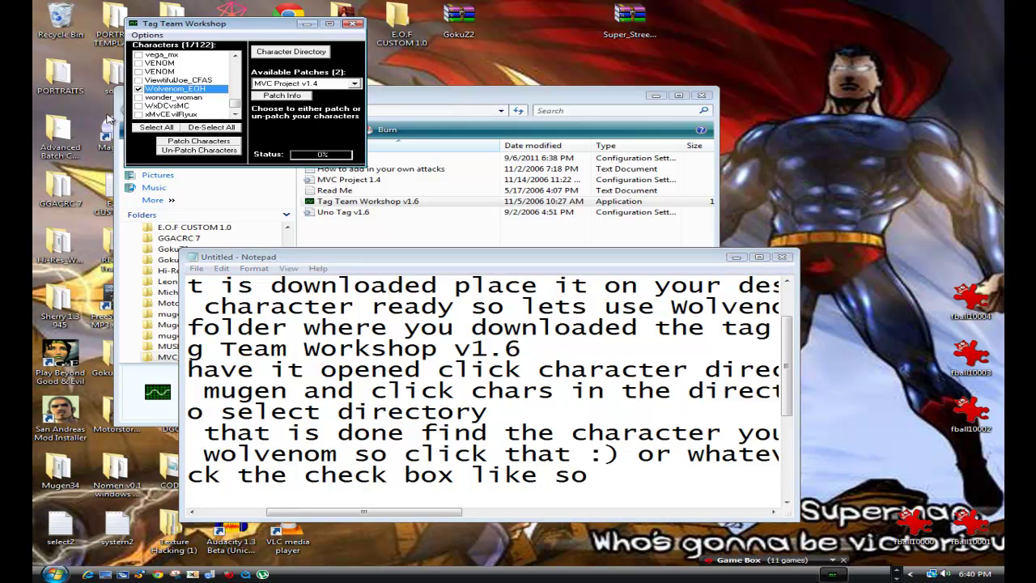
# Step: Start line 14 of the Notepad instructions with "make sure where it"
pyautogui.moveTo(386, 515); pyautogui.dragTo(320, 514)
pyautogui.press('Return')
pyautogui.write('14.')
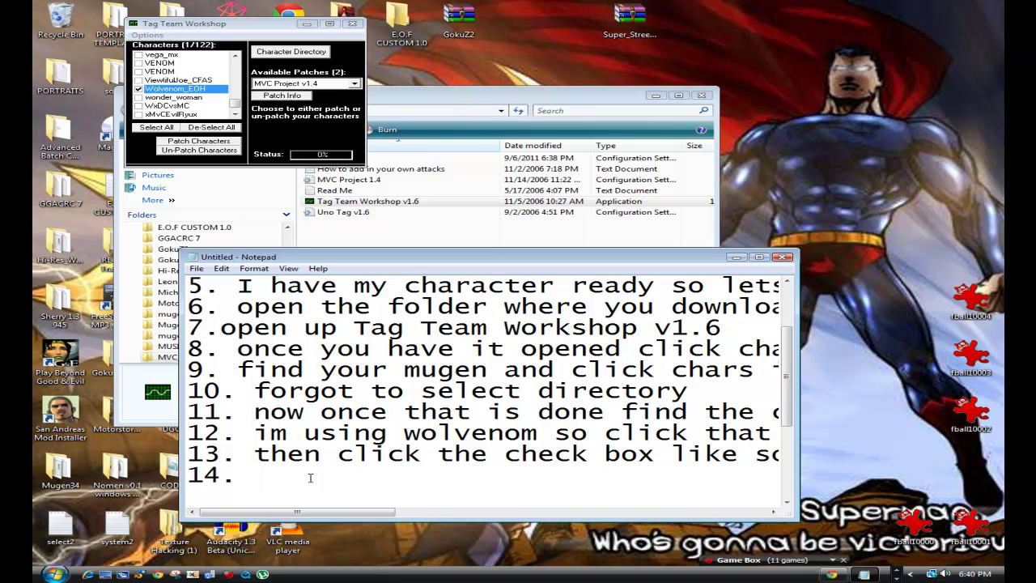
pyautogui.write(' make sure')
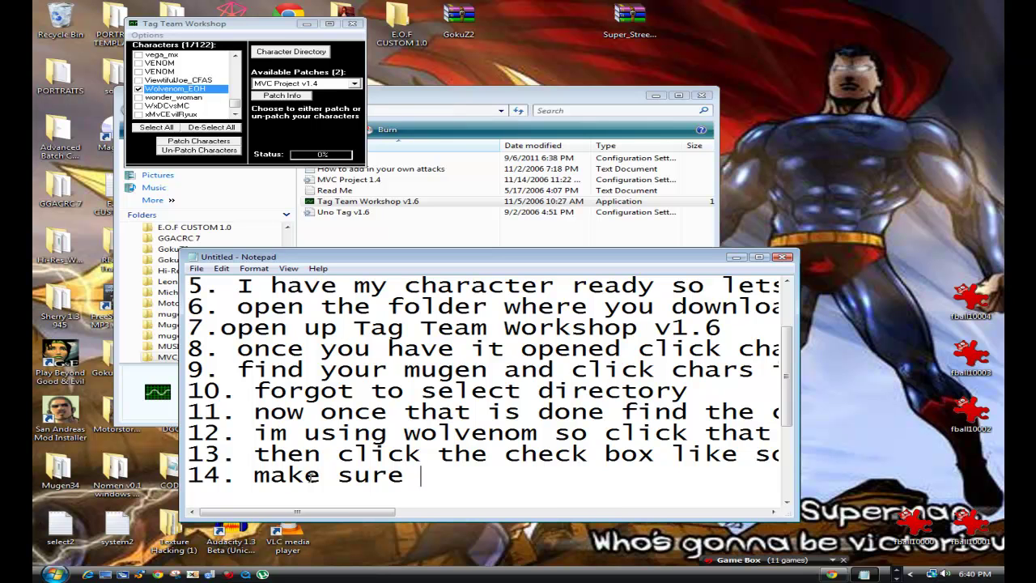
pyautogui.write('you')
pyautogui.press('BackSpace')
pyautogui.press('BackSpace')
pyautogui.press('BackSpace')
pyautogui.press('BackSpace')
pyautogui.write('e wh')
pyautogui.press('BackSpace')
pyautogui.press('BackSpace')
pyautogui.write('where it')
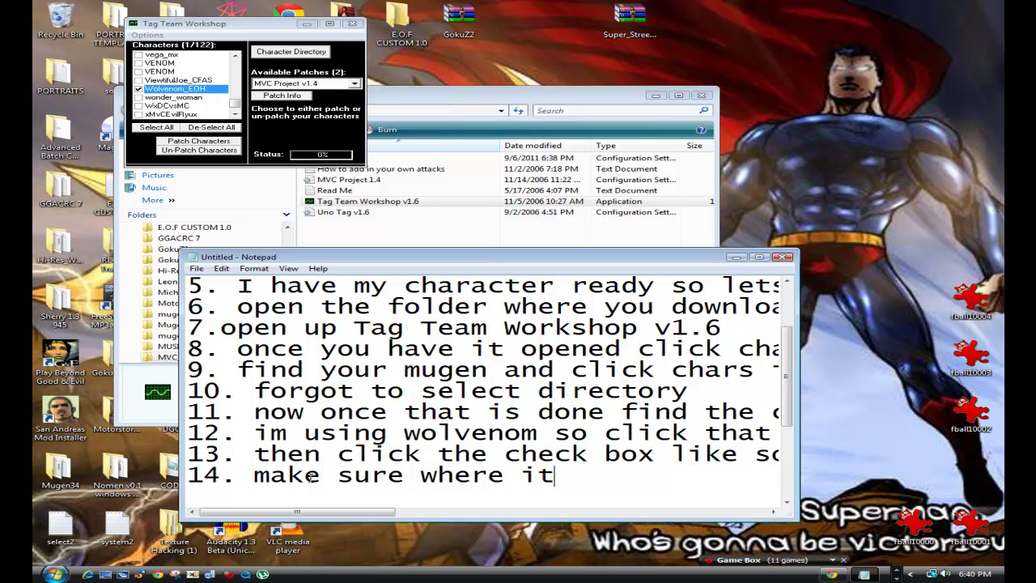
# Step: Complete line 14 of the instructions with "says AVAILABLE PATCHES that it is on MVC PROJECT v1.4 ok"
pyautogui.write(' says A')
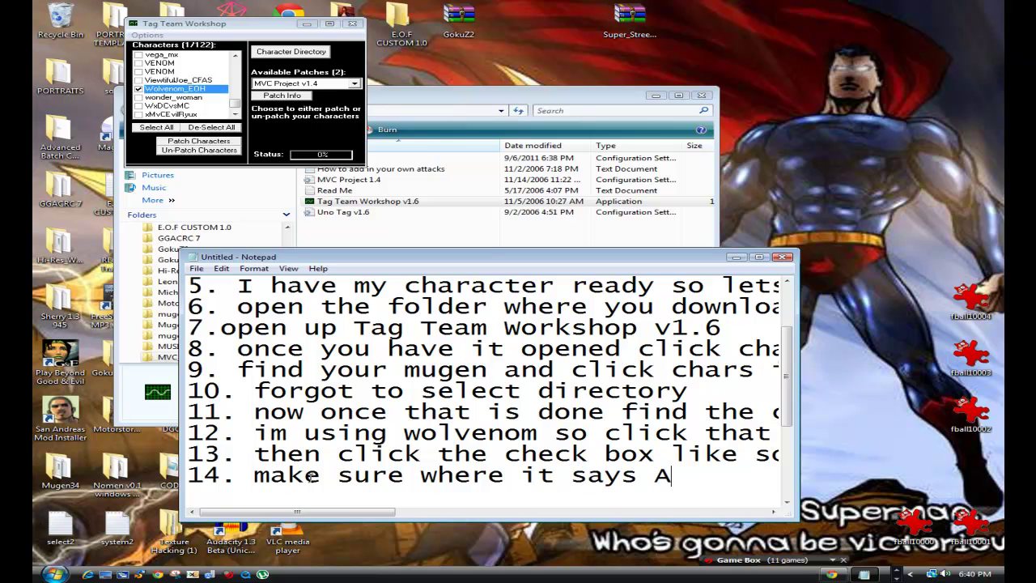
pyautogui.write('VAIB')
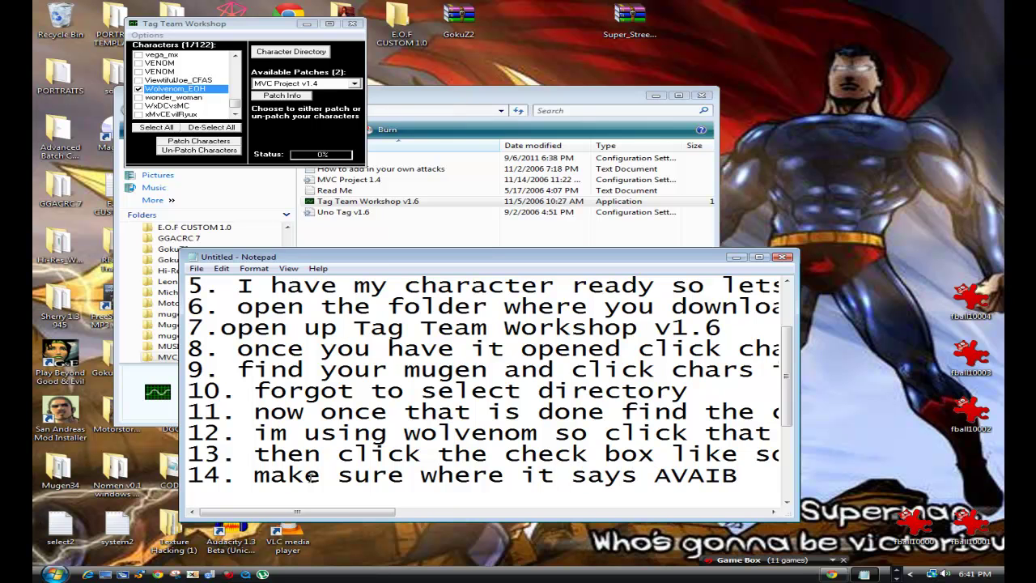
pyautogui.press('BackSpace')
pyautogui.write('LABLE PATC')
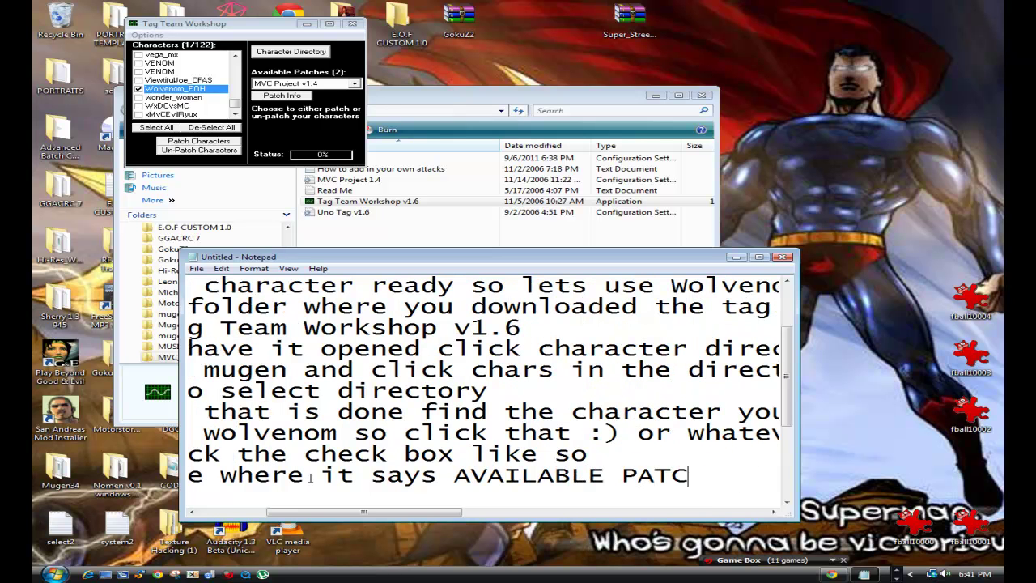
pyautogui.write('HES that')
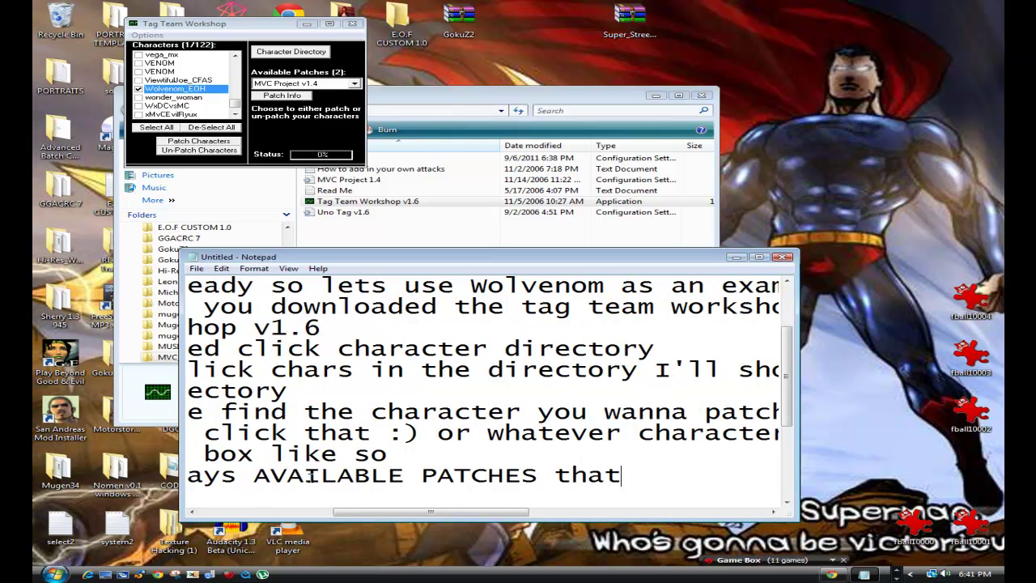
pyautogui.write(' it is on ')
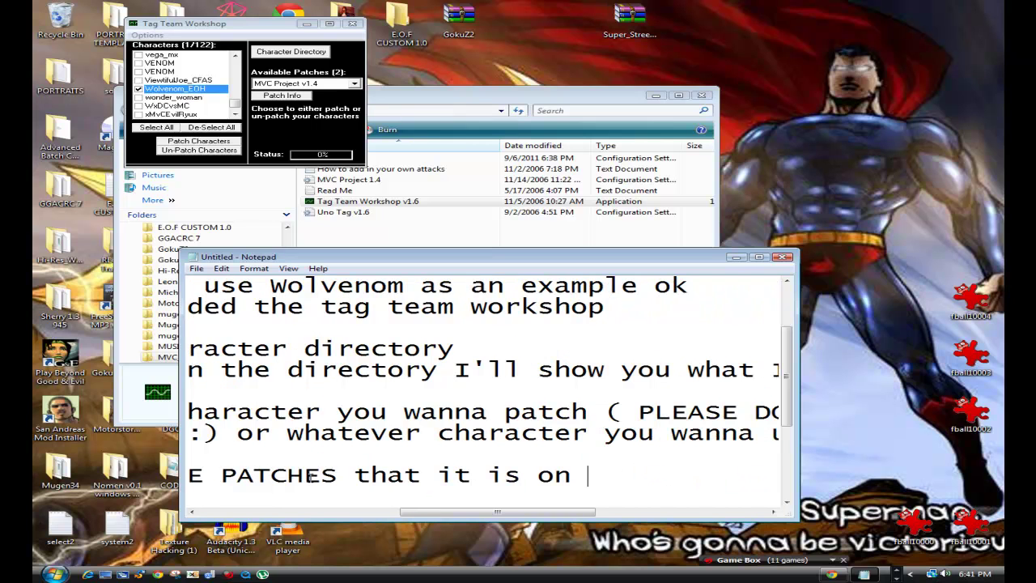
pyautogui.write('MVC PROJECT v1.4')
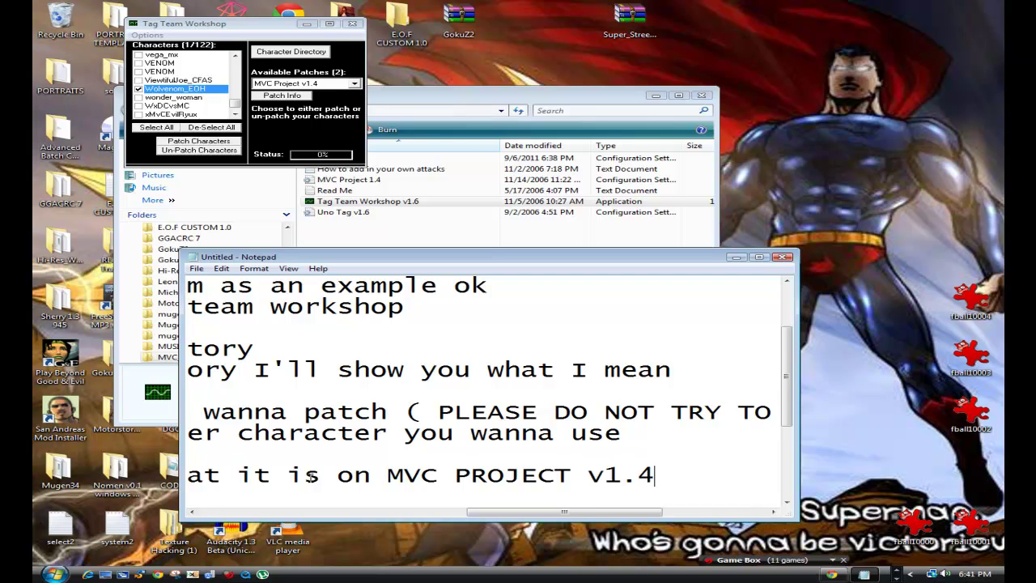
pyautogui.write(' ok')
# Step: Show the available patches in Tag Team Workshop and choose MVC Project v1.4
pyautogui.moveTo(514, 512); pyautogui.dragTo(243, 511)
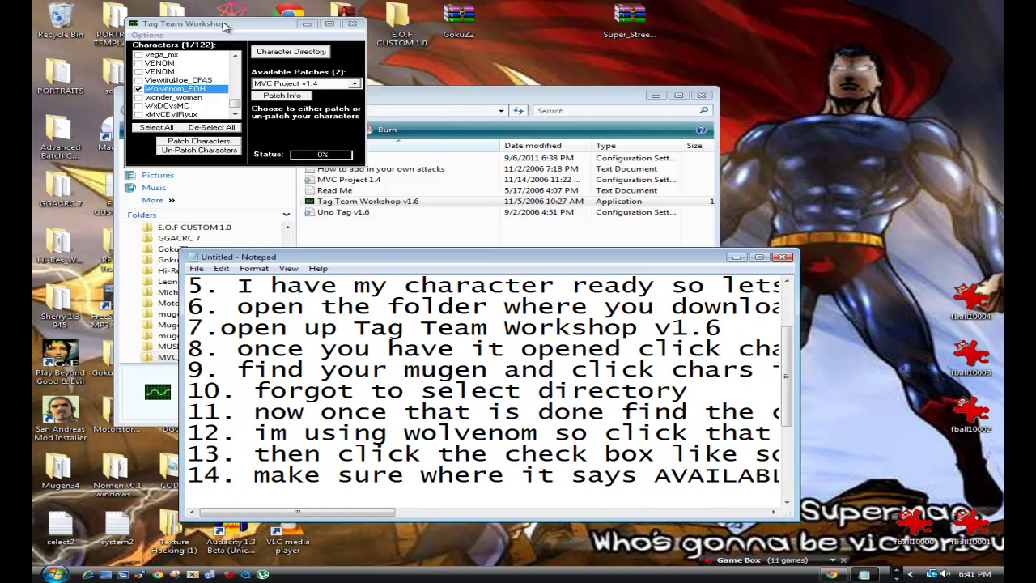
pyautogui.click(329, 85)
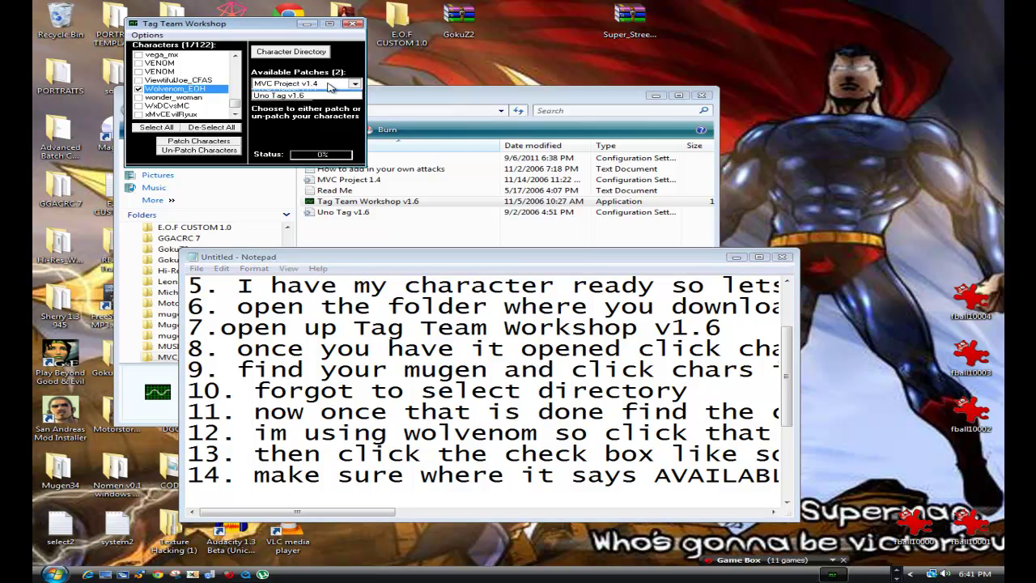
pyautogui.click(330, 86)
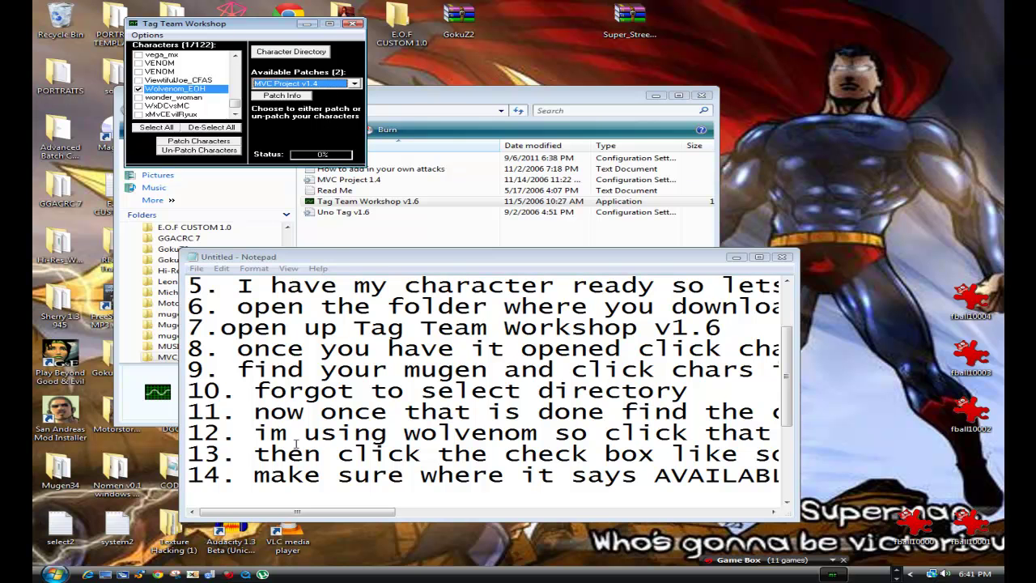
# Step: Write line 15 of the Notepad instructions as "once you have that done all you have to do is click Patch Characters like so"
pyautogui.click(279, 484)
pyautogui.press('Return')
pyautogui.write('15.')
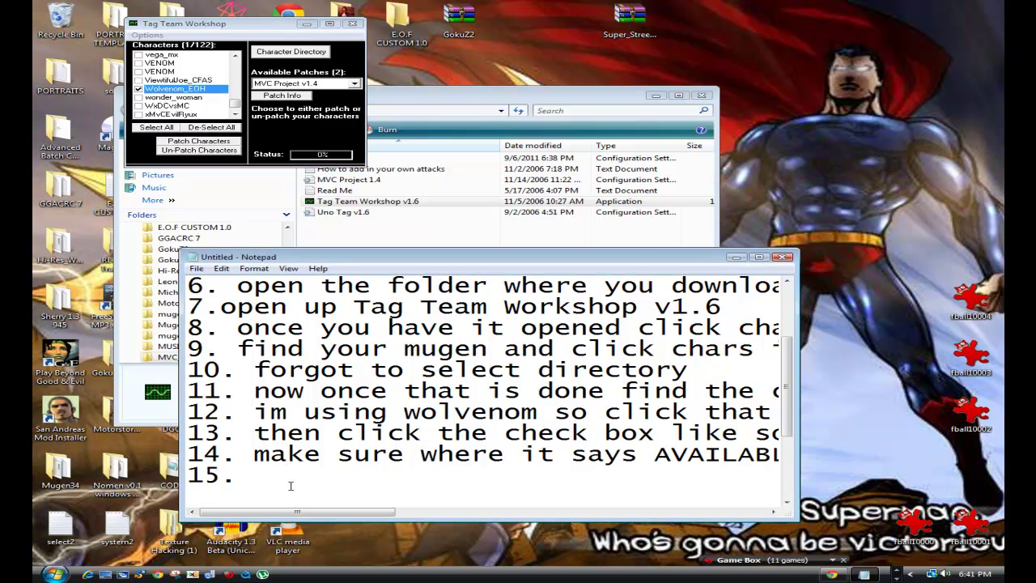
pyautogui.write(' once you have that')
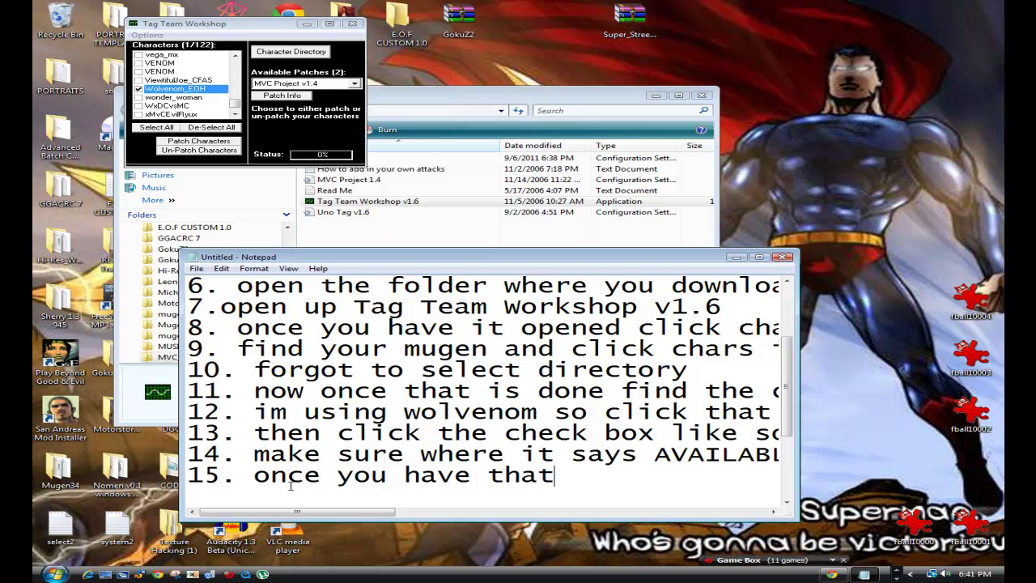
pyautogui.write(' done ')
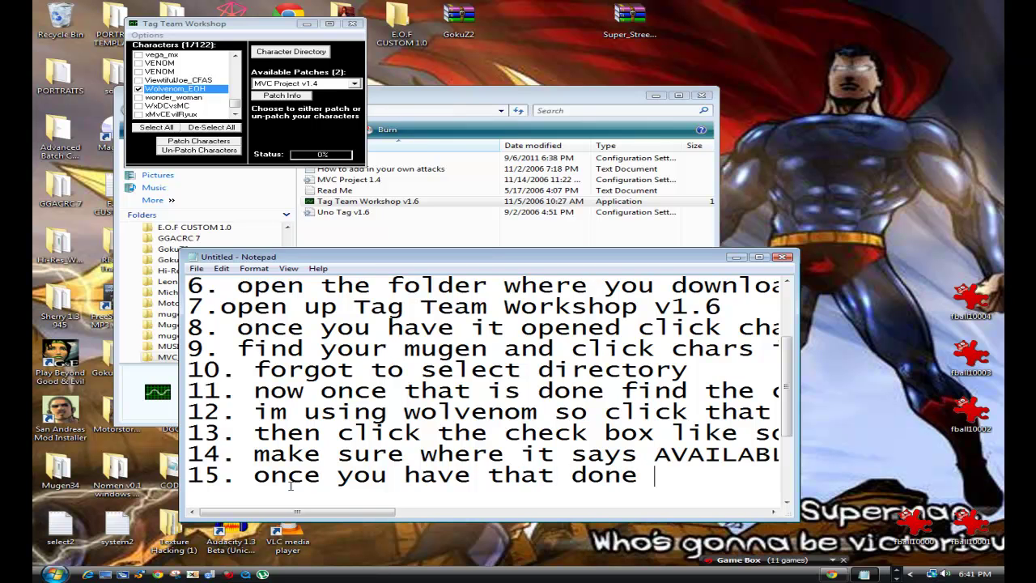
pyautogui.write('all you hav')
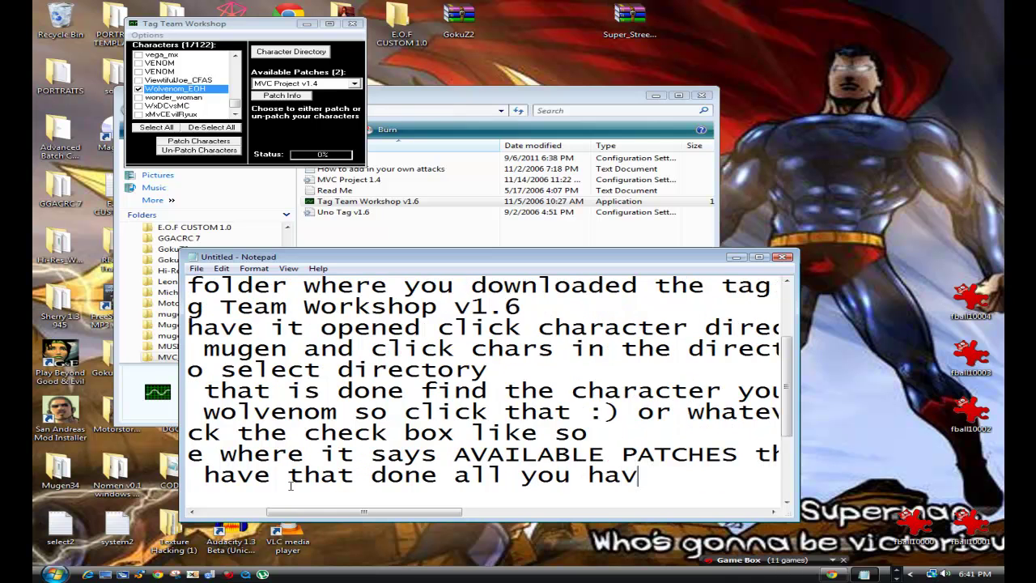
pyautogui.write('e to d')
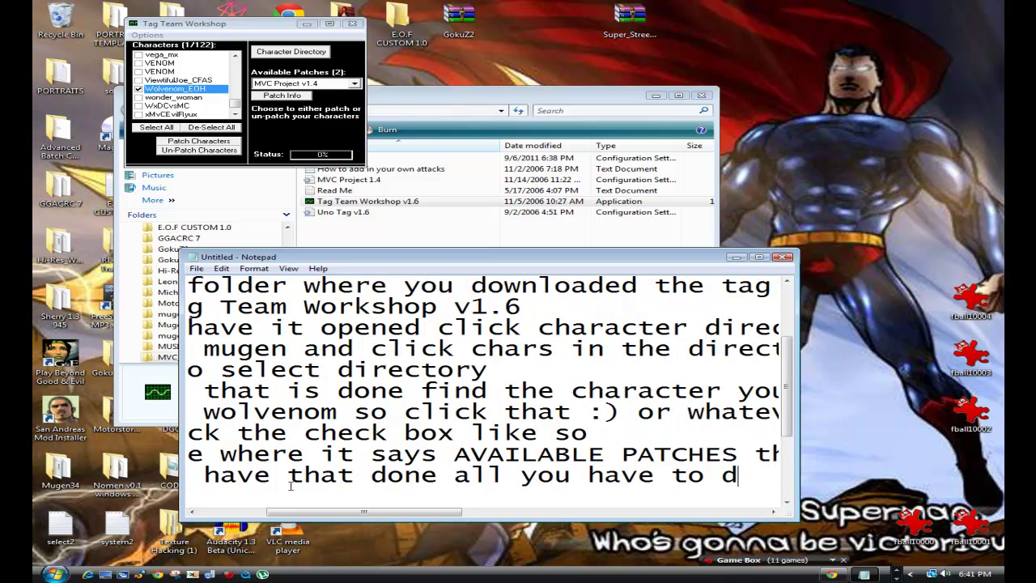
pyautogui.write('o is click')
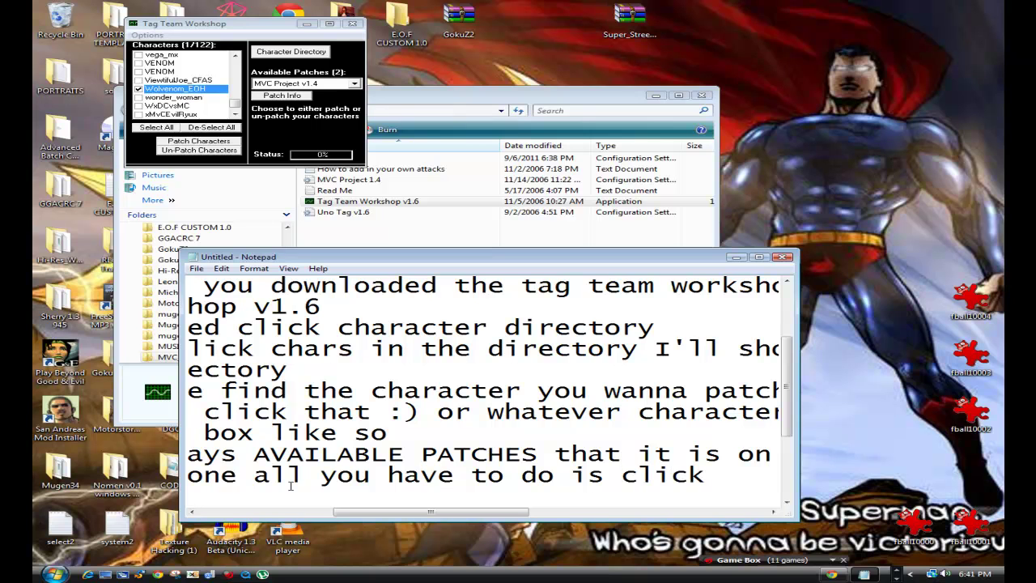
pyautogui.write(' Patch')
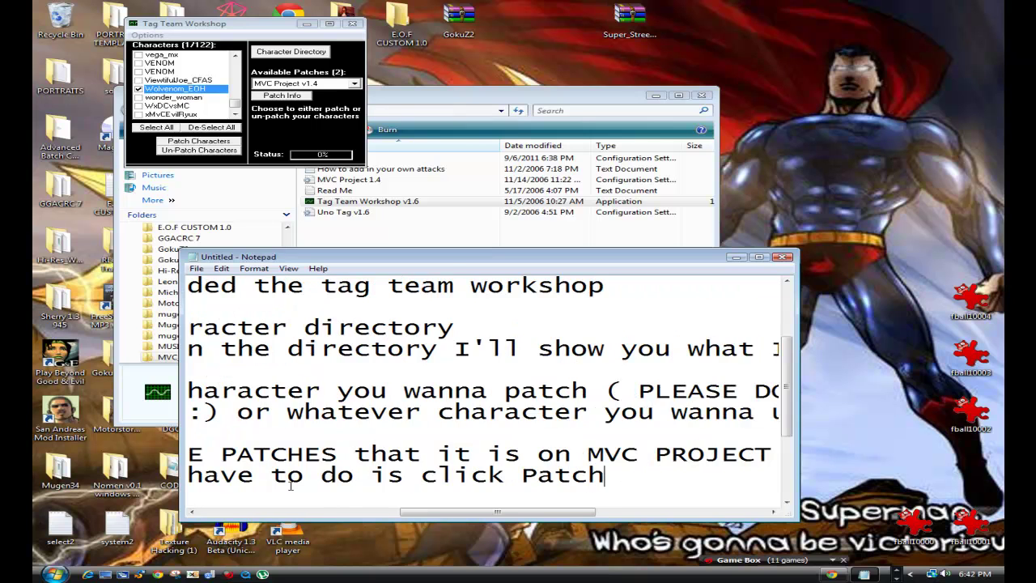
pyautogui.write(' Characters')
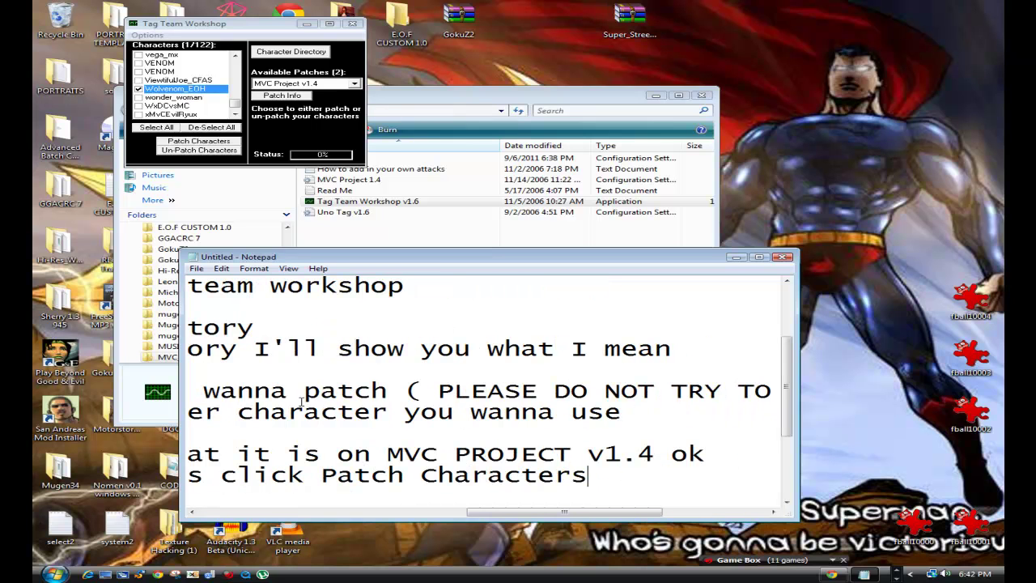
pyautogui.write(' like so')
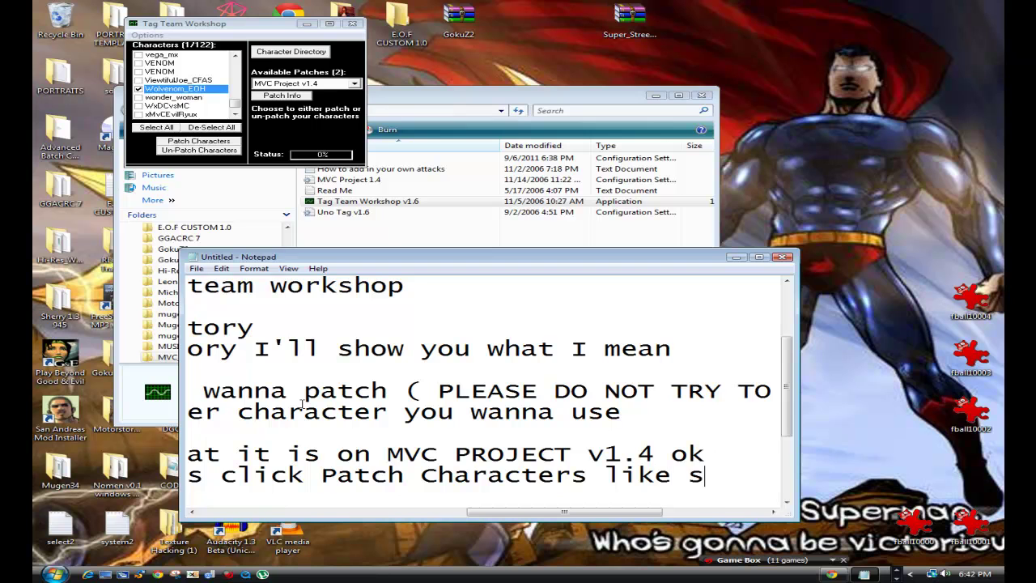
# Step: Patch the marked Wolvenom_EOH character in Tag Team Workshop with the MVC Project v1.4 patch
pyautogui.click(207, 134)
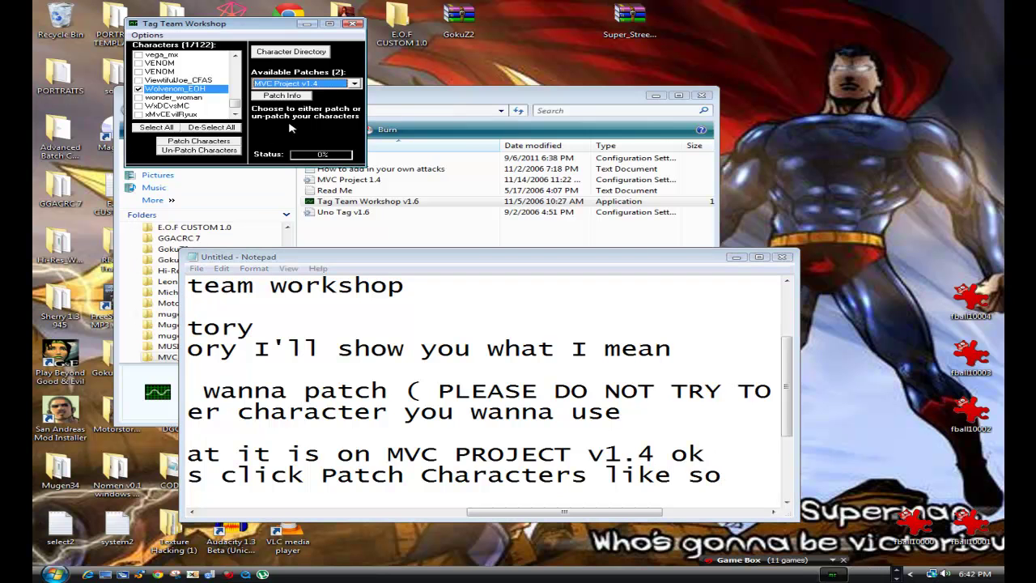
pyautogui.click(203, 143)
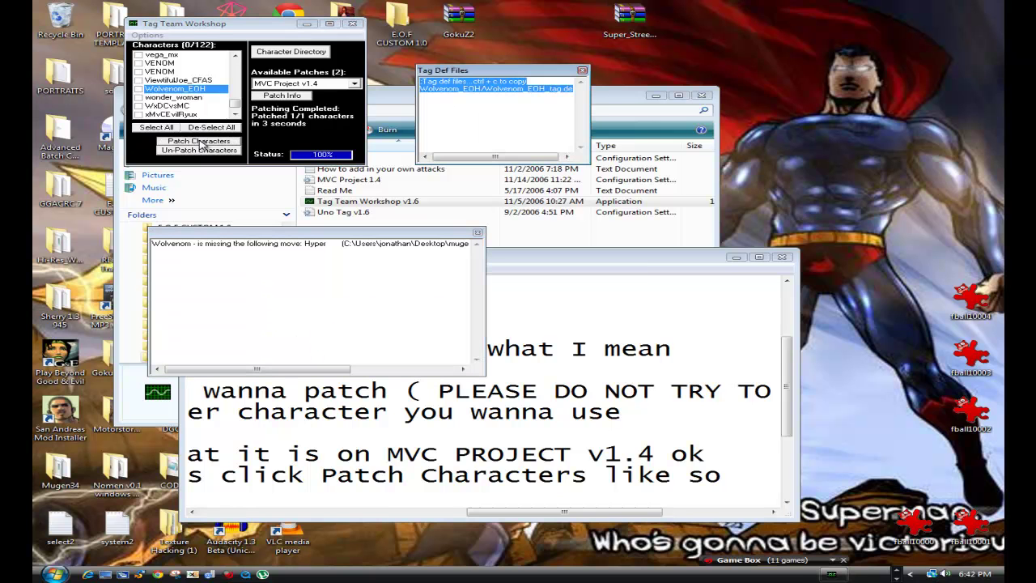
# Step: Write line 16 of the Notepad instructions as "notice those two boxes right?"
pyautogui.moveTo(592, 515); pyautogui.dragTo(316, 510)
pyautogui.click(294, 499)
pyautogui.write('16.')
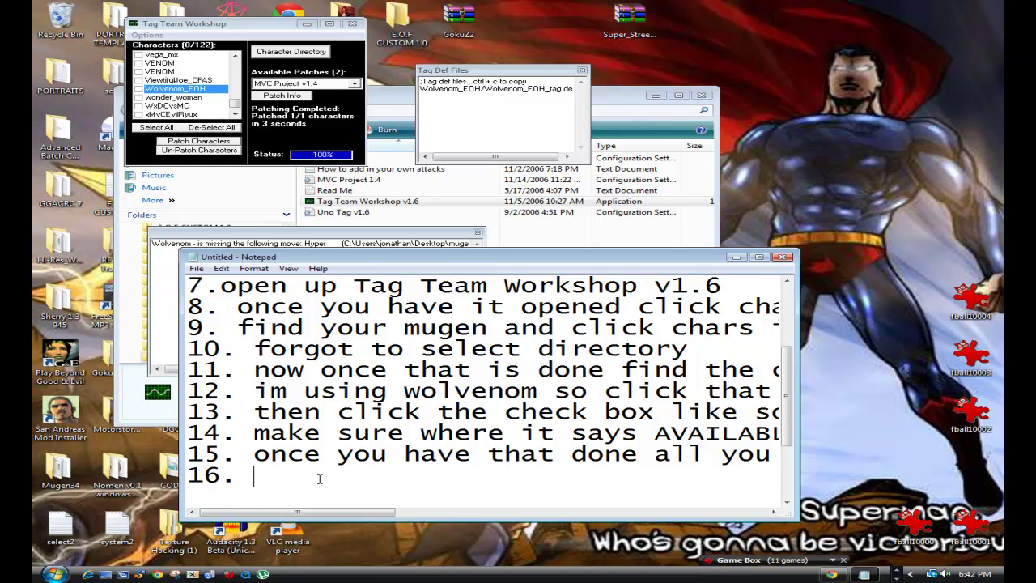
pyautogui.write(' notice that')
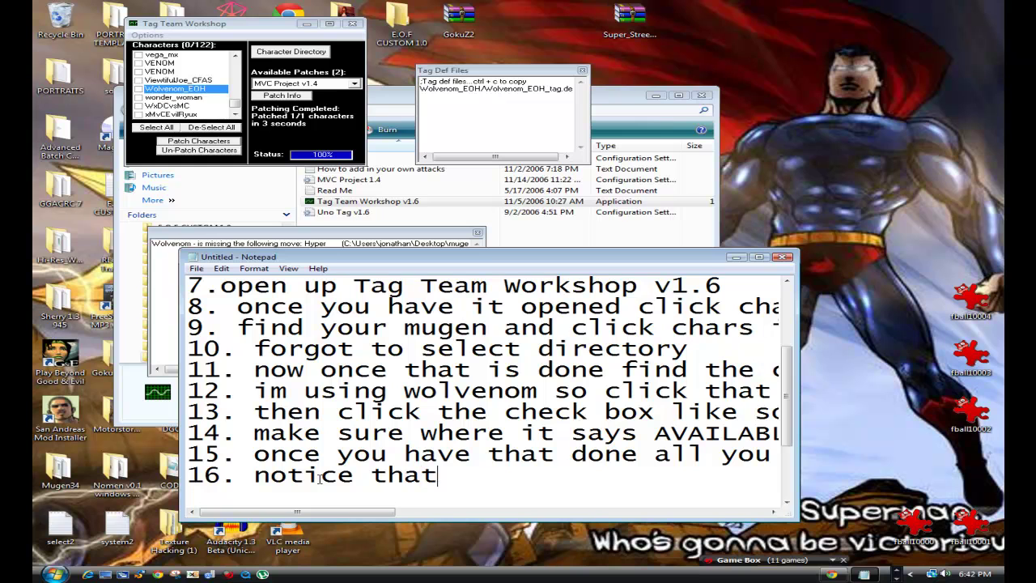
pyautogui.press('BackSpace')
pyautogui.press('BackSpace')
pyautogui.write('ose two ')
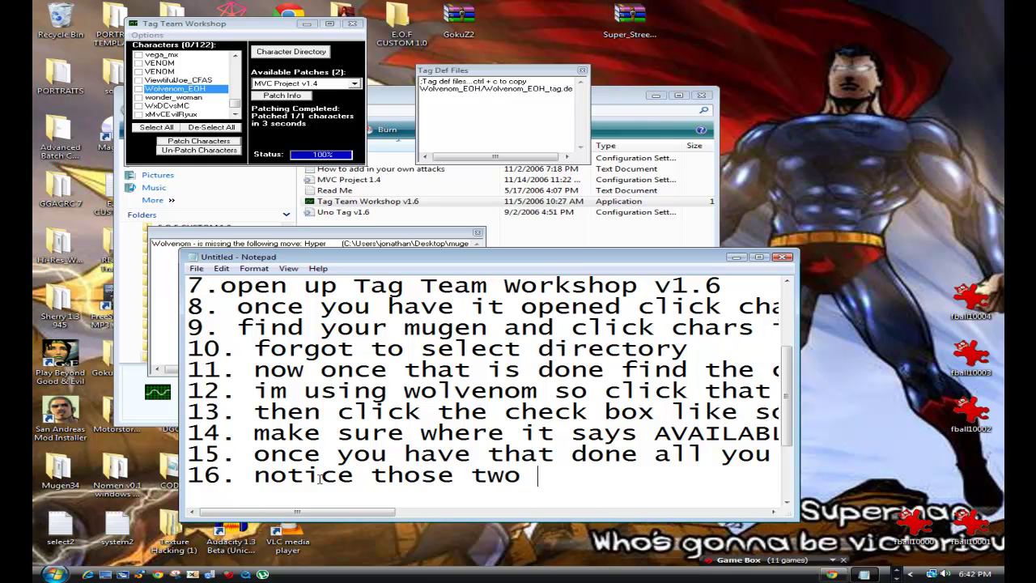
pyautogui.write('boxes')
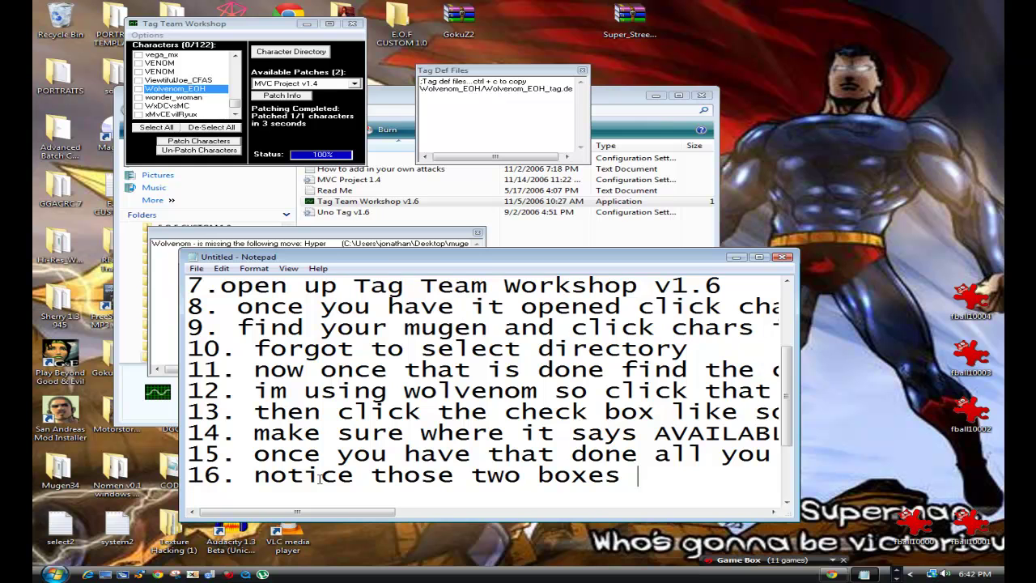
pyautogui.write(' right?')
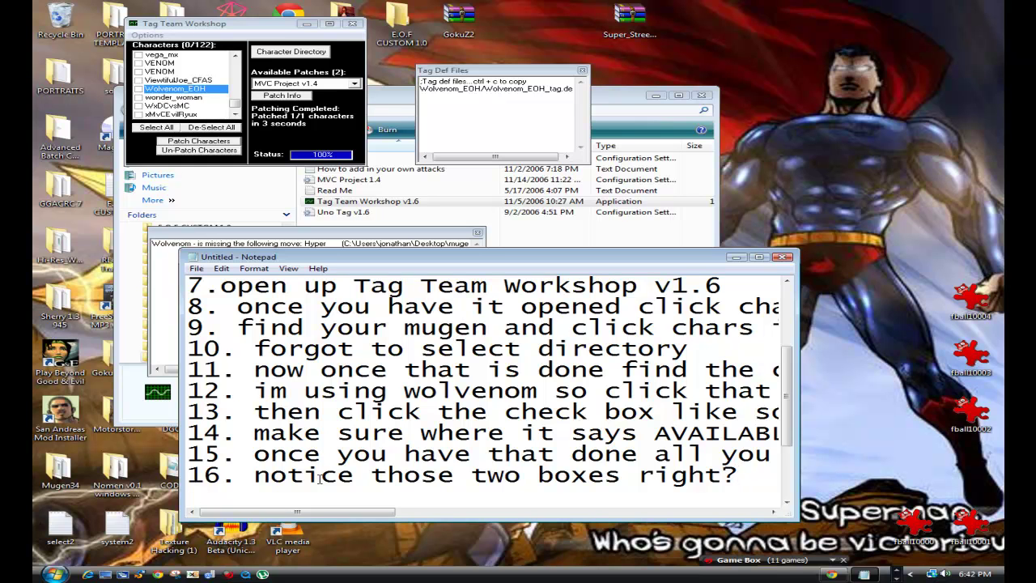
# Step: Start line 17 in the Notepad instructions and extend line 16 with "In the Tag Def Files box copy what you see like so"
pyautogui.press('Return')
pyautogui.write('17.')
pyautogui.press('Up')
pyautogui.press('End')
pyautogui.write('In the Tag')
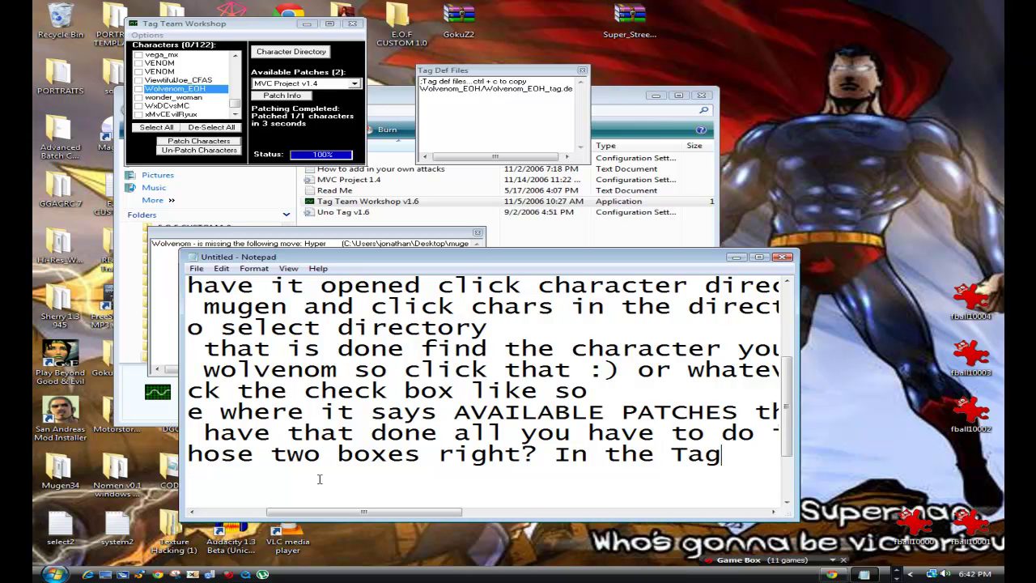
pyautogui.write(' Def ')
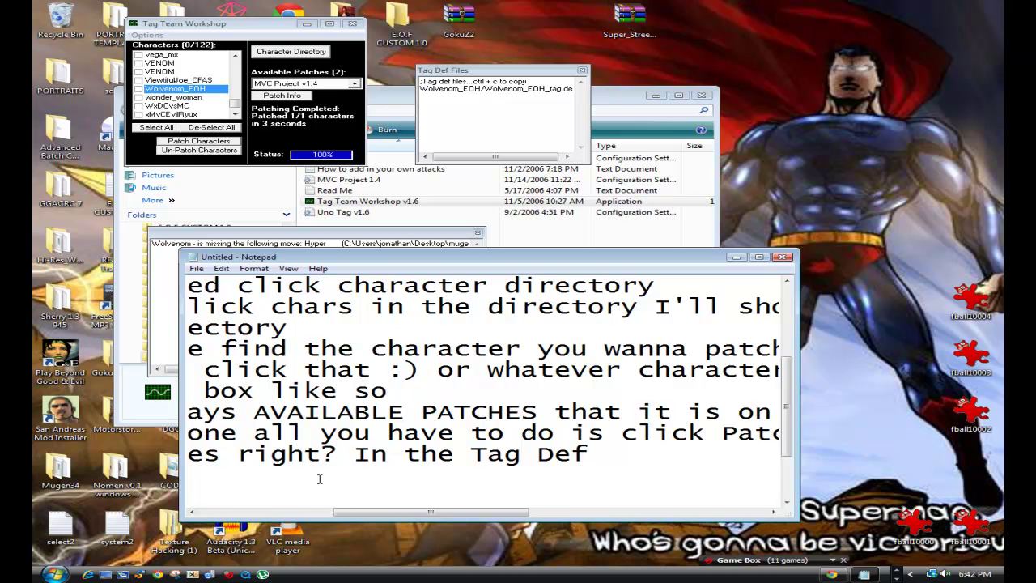
pyautogui.write('Files ')
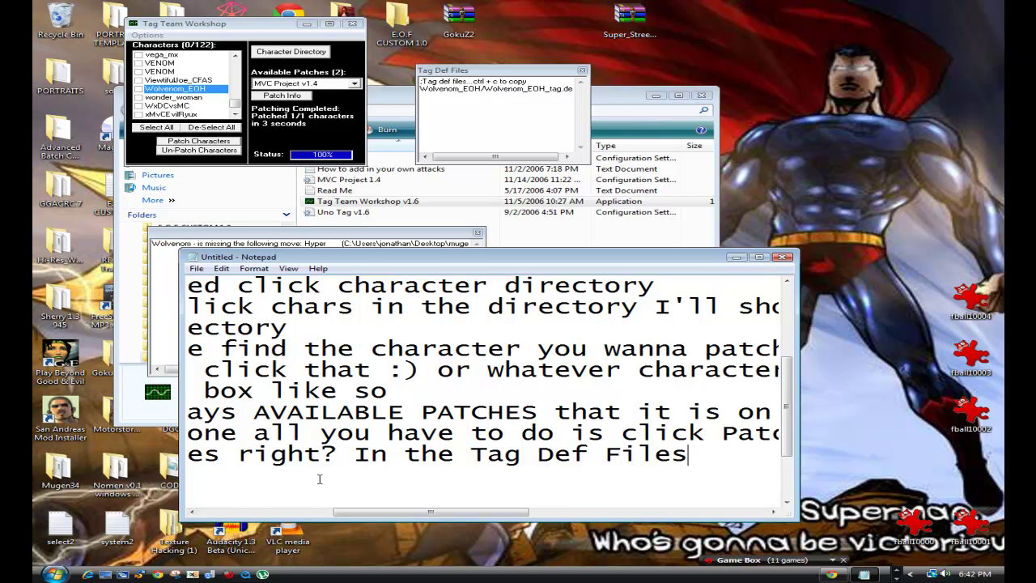
pyautogui.write('box cop')
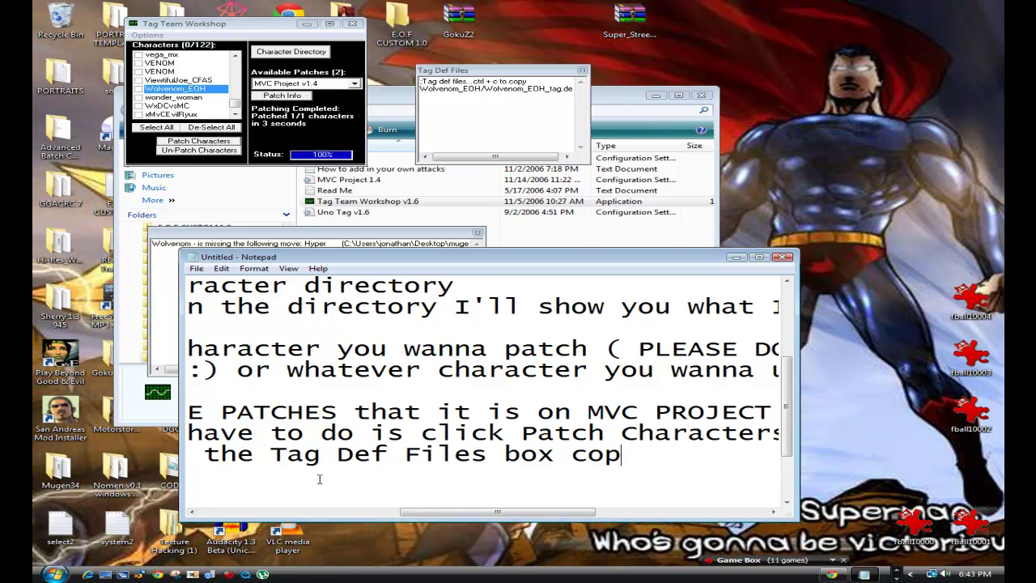
pyautogui.write('y what ')
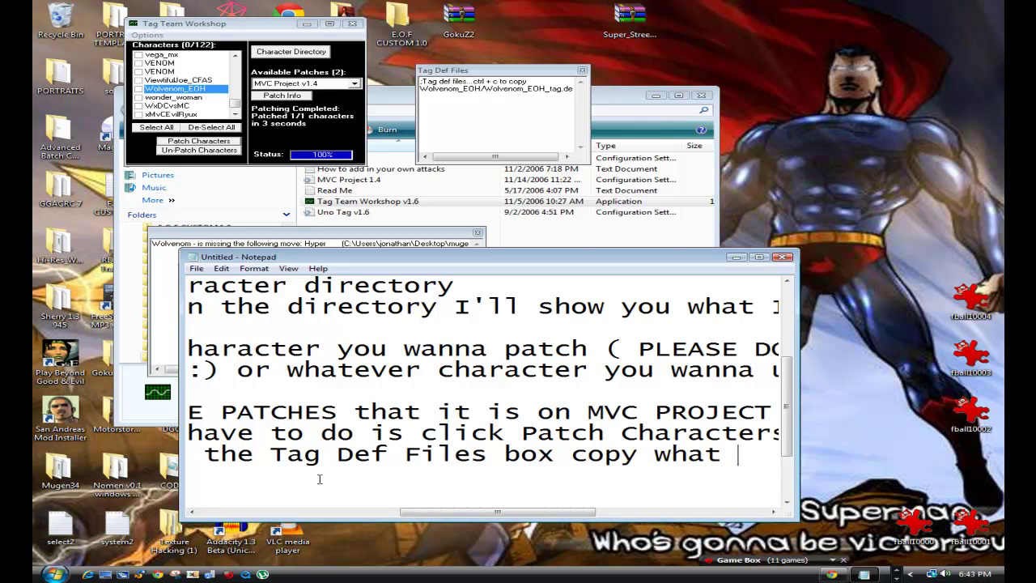
pyautogui.write('you see')
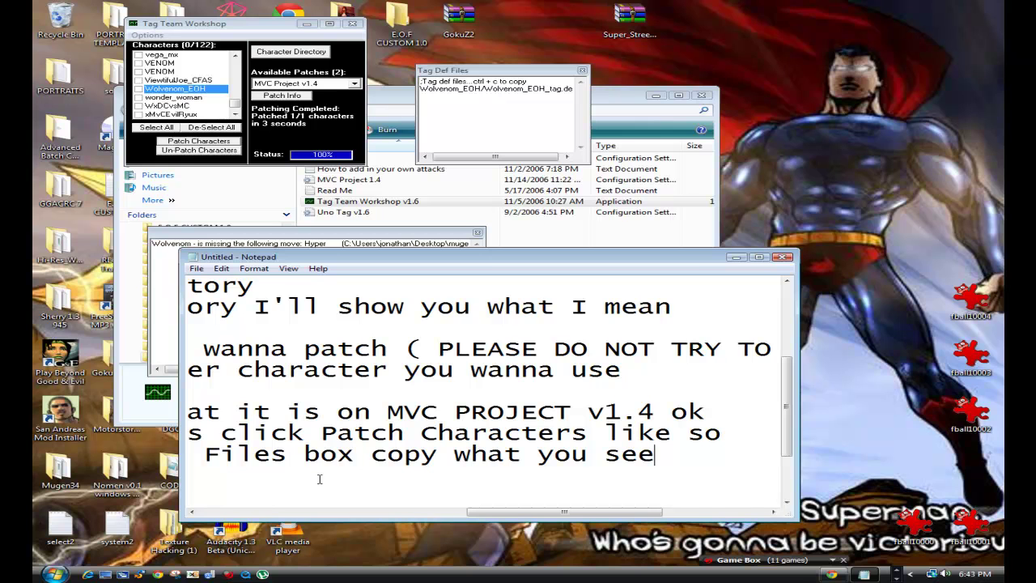
pyautogui.write(' like so')
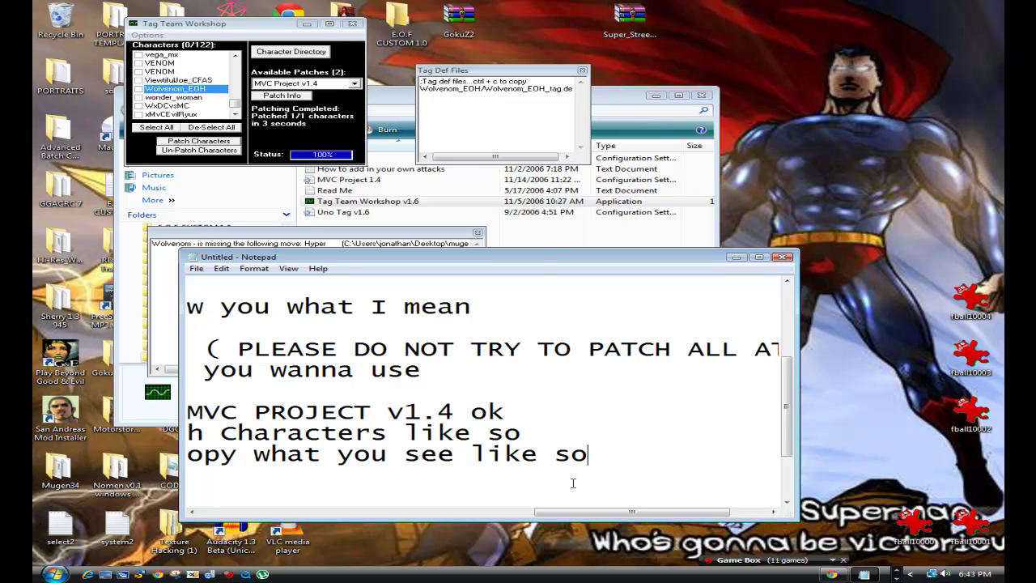
# Step: Copy the Wolvenom_EOH/Wolvenom_EOH_tag.def line from the Tag Def Files box
pyautogui.click(421, 87)
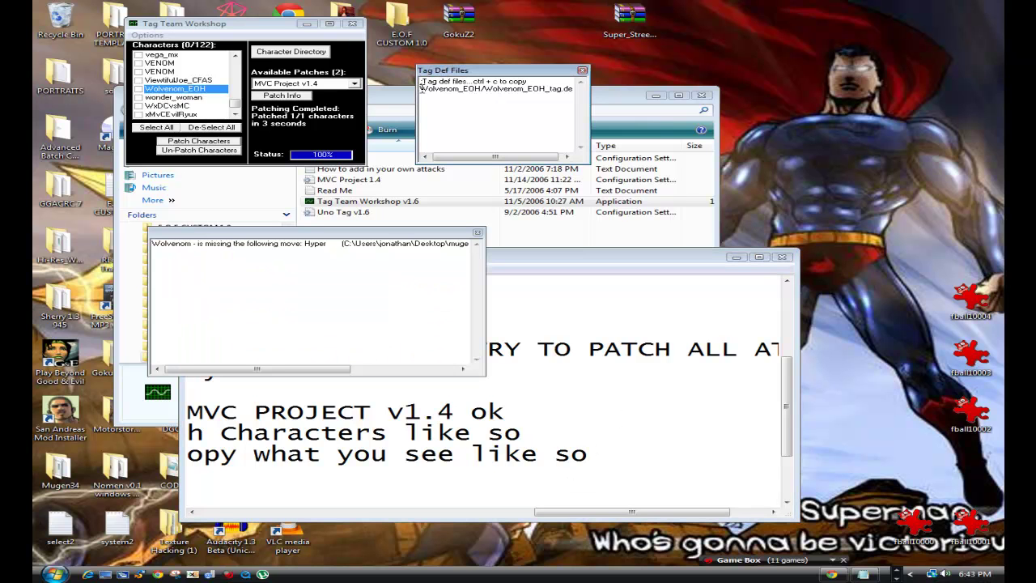
pyautogui.moveTo(420, 87); pyautogui.dragTo(582, 91)
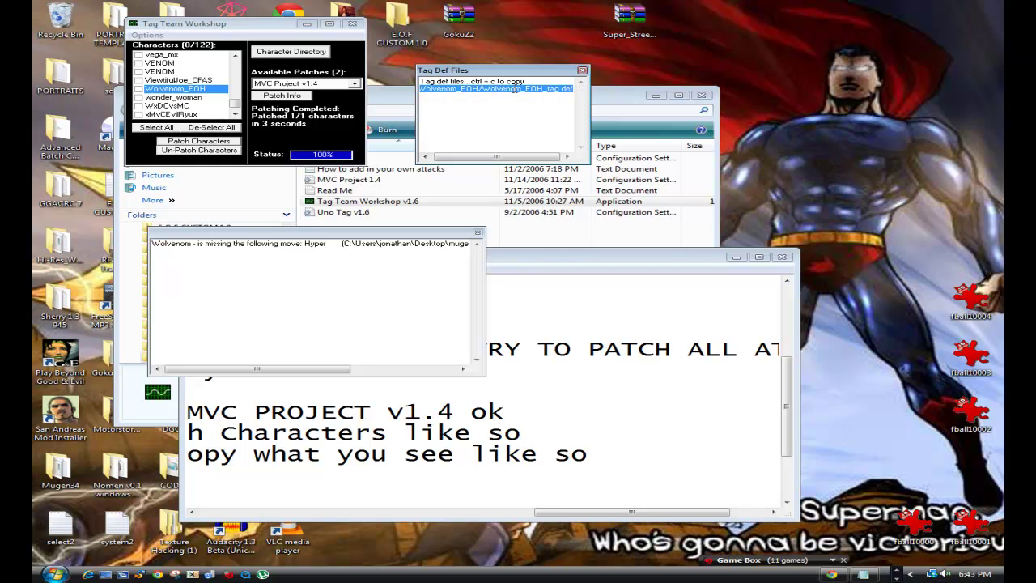
pyautogui.rightClick(515, 88)
pyautogui.click(551, 125)
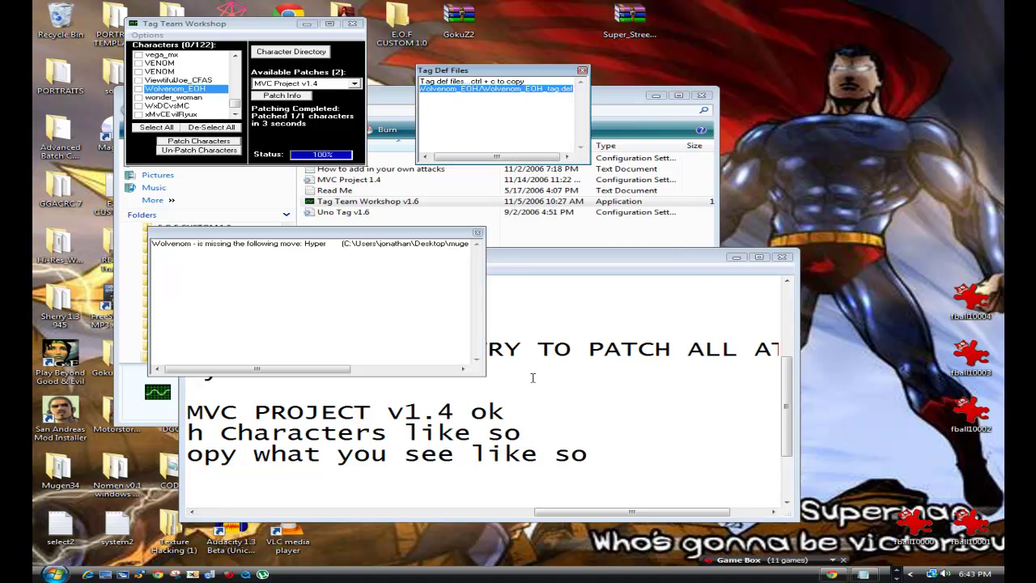
# Step: Write line 17 of the Notepad instructions as "once you have it copied go into your mugen folder"
pyautogui.click(466, 463)
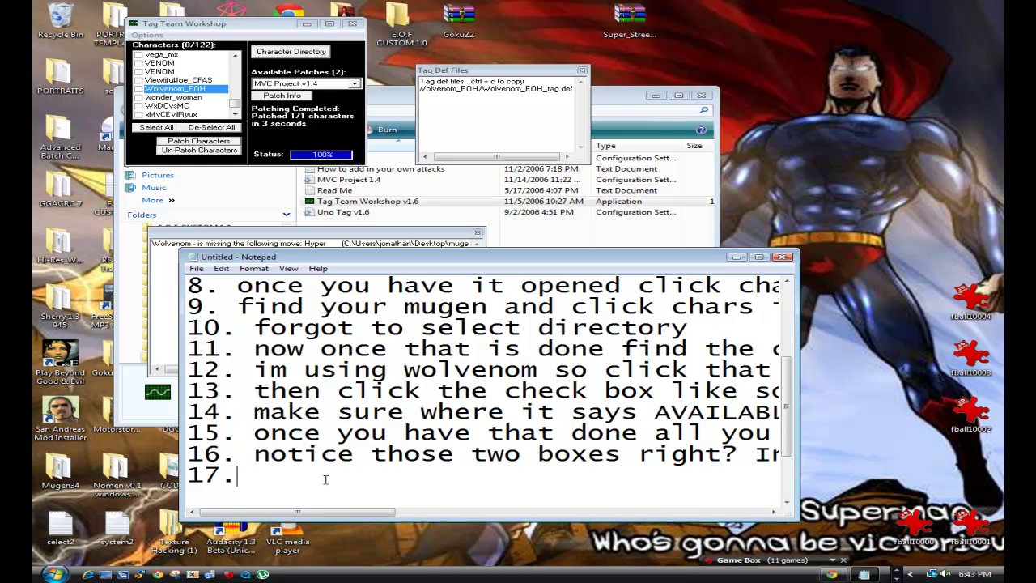
pyautogui.write('once you have')
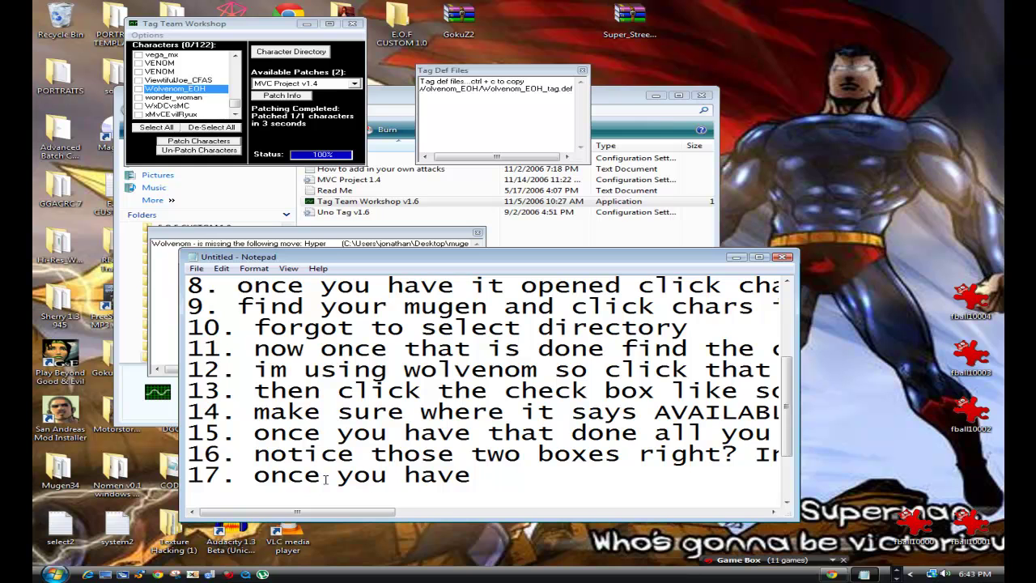
pyautogui.write(' it copi')
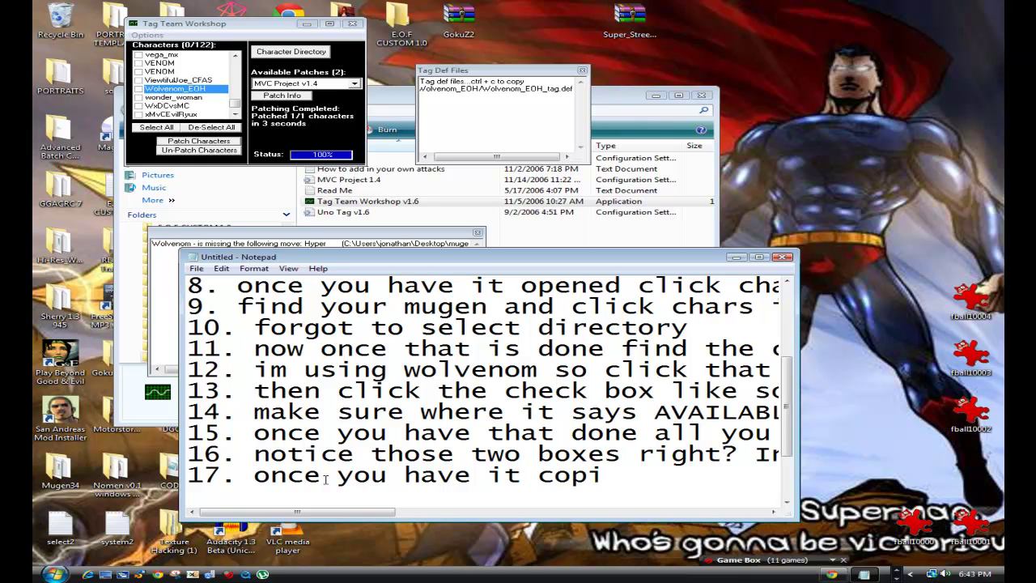
pyautogui.write('ed go int')
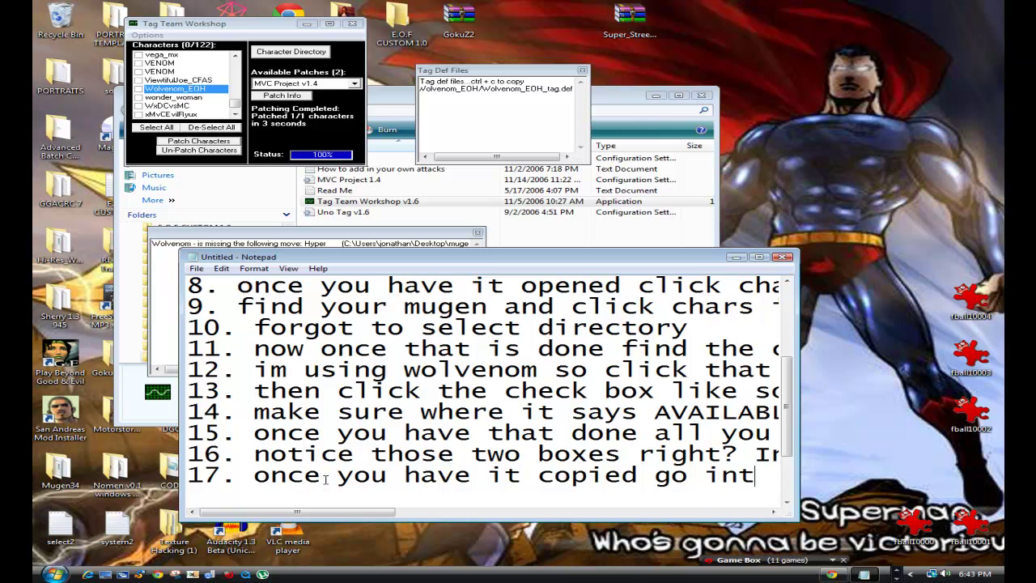
pyautogui.write('o you')
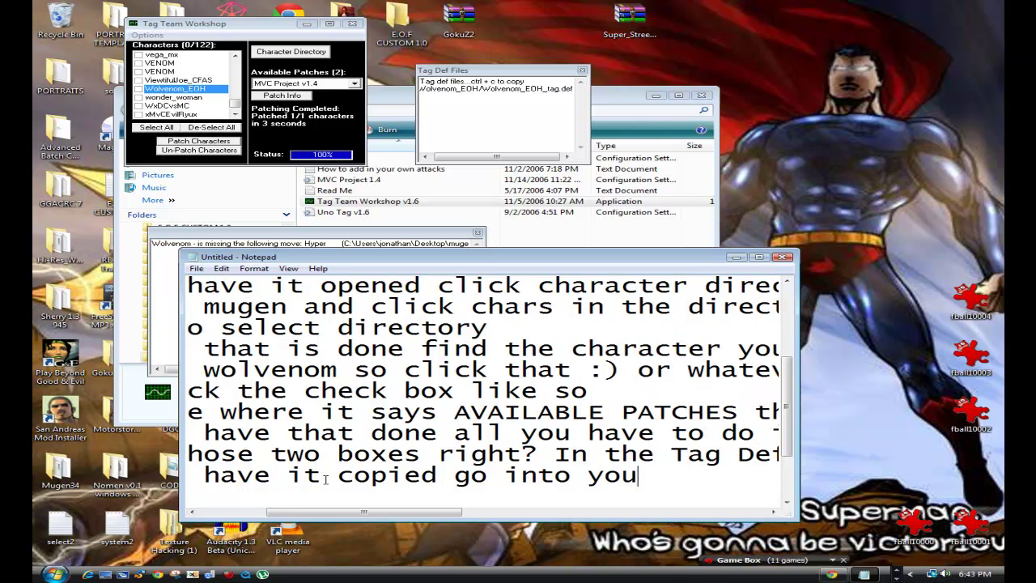
pyautogui.write('r muge')
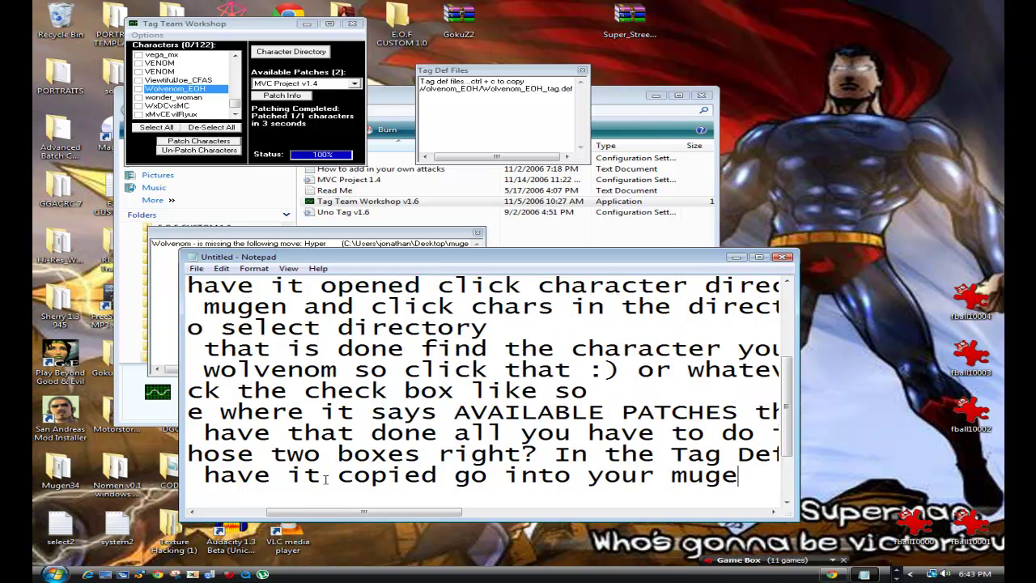
pyautogui.write('n folder')
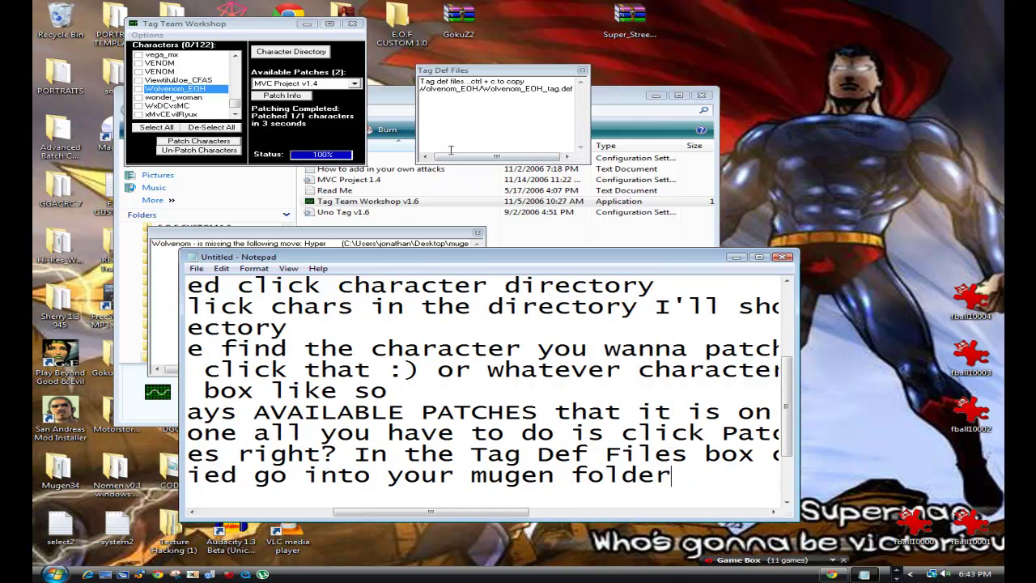
# Step: Clear the desktop by minimizing the MVC Project folder and moving the open windows aside, and open the mugen2 folder
pyautogui.click(656, 97)
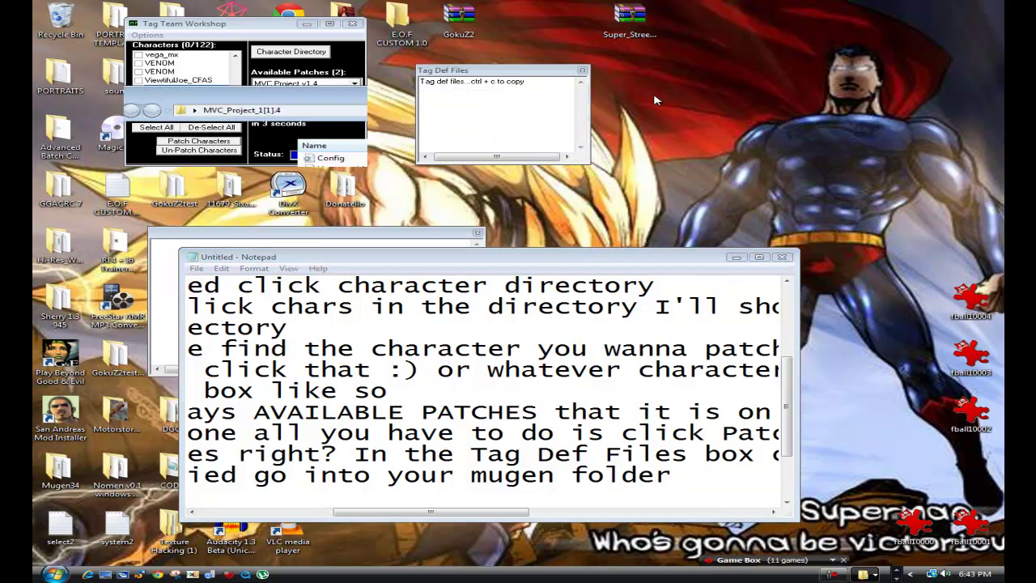
pyautogui.moveTo(447, 255); pyautogui.dragTo(684, 33)
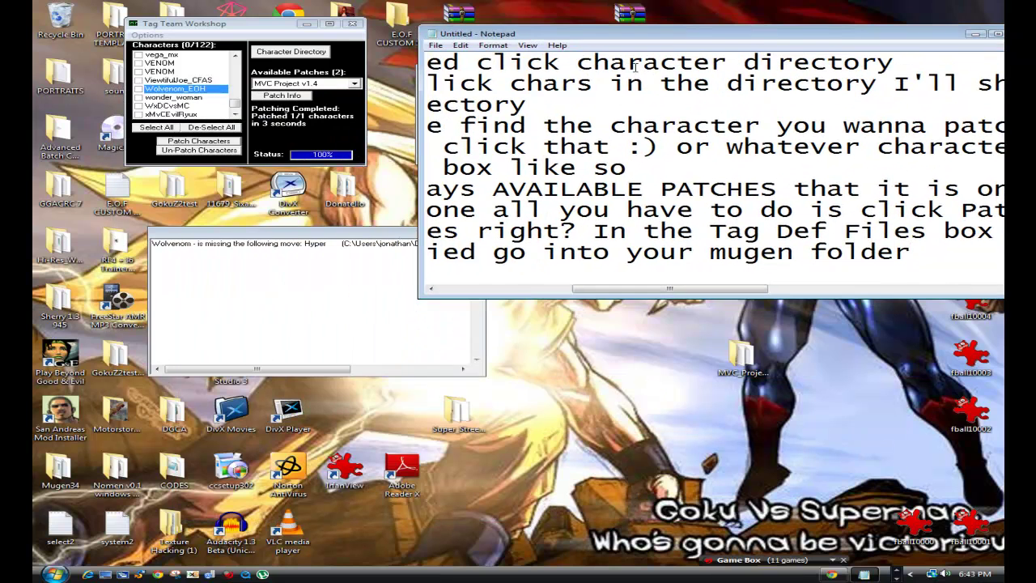
pyautogui.moveTo(327, 236); pyautogui.dragTo(670, 167)
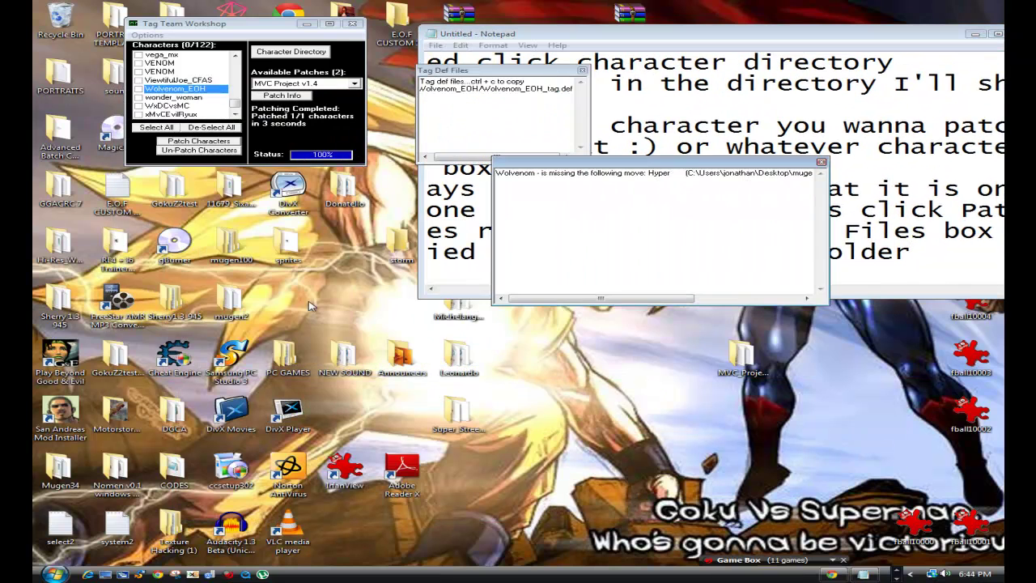
pyautogui.doubleClick(239, 303)
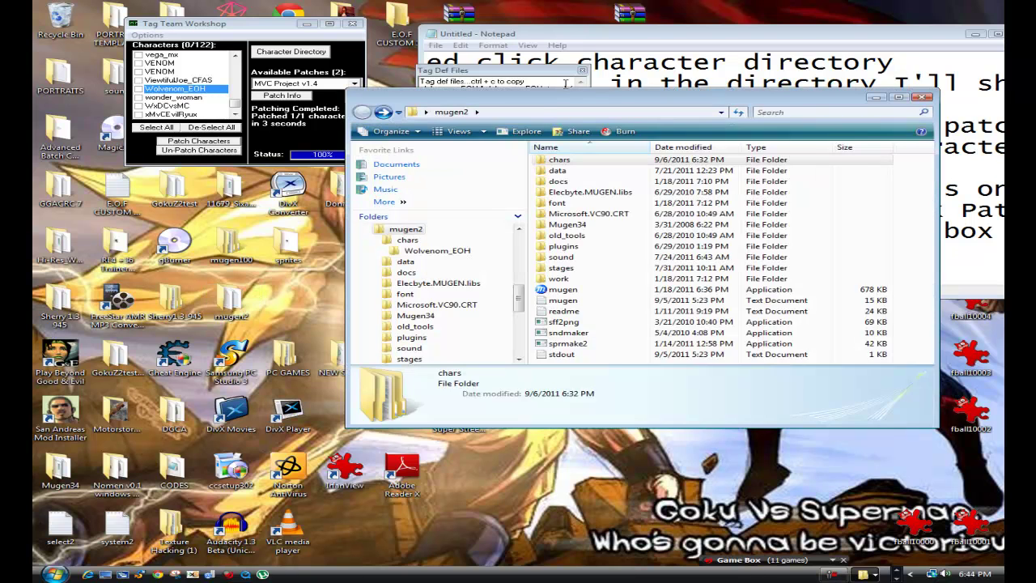
pyautogui.moveTo(542, 106); pyautogui.dragTo(235, 154)
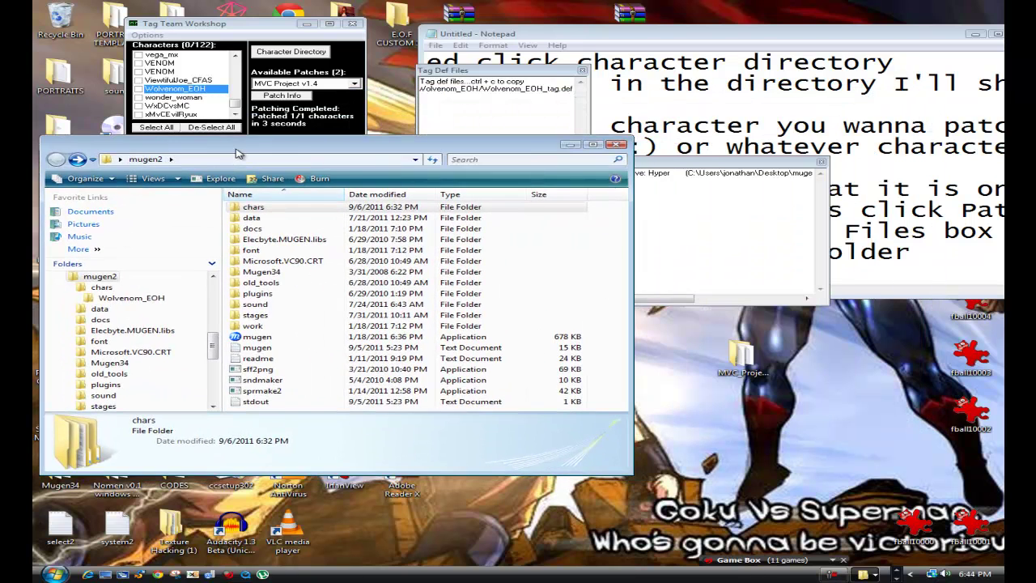
# Step: Add line 18 to the Notepad instructions as "then go into your select.def file"
pyautogui.click(689, 146)
pyautogui.click(951, 256)
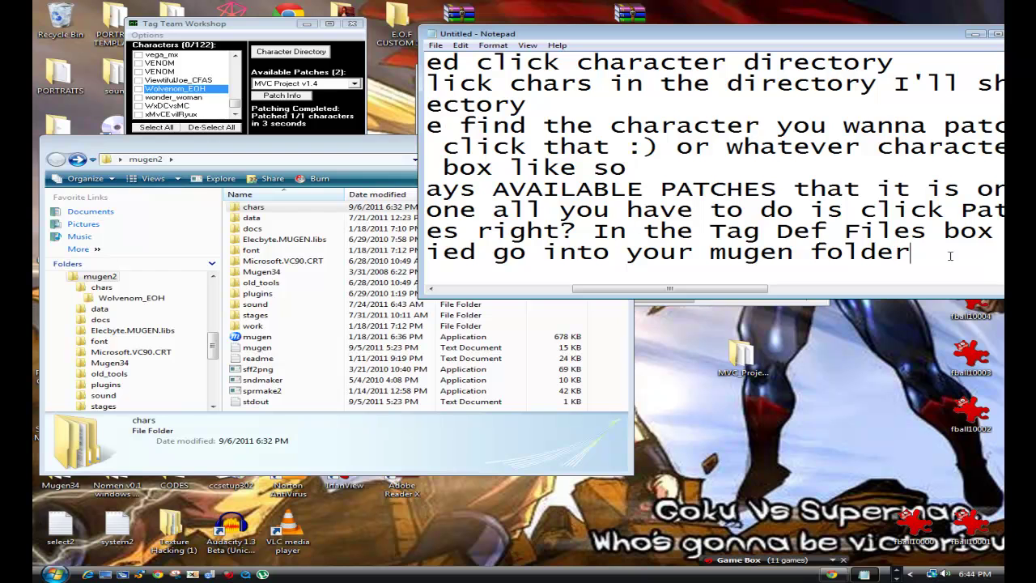
pyautogui.click(940, 275)
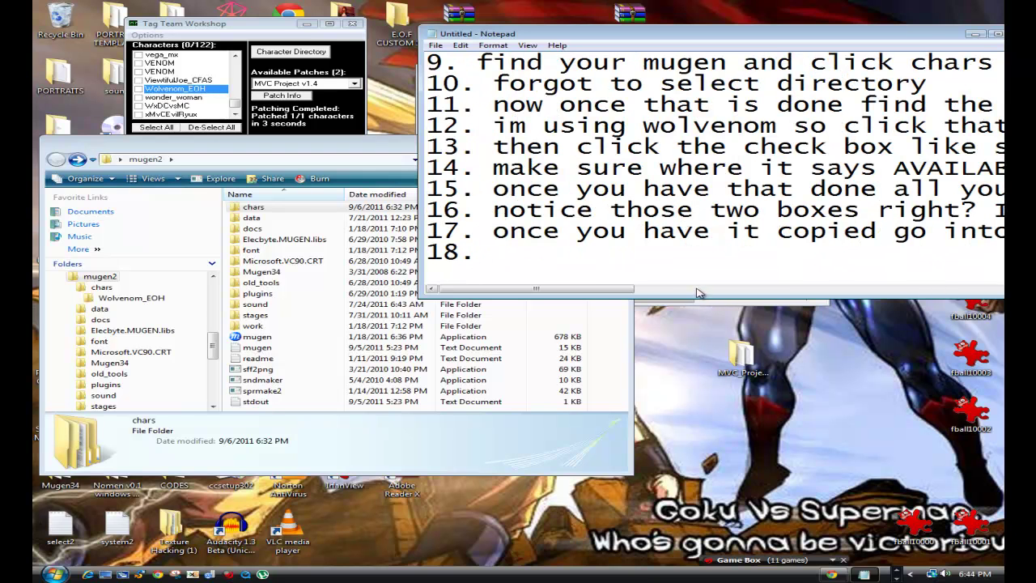
pyautogui.write('then go into you')
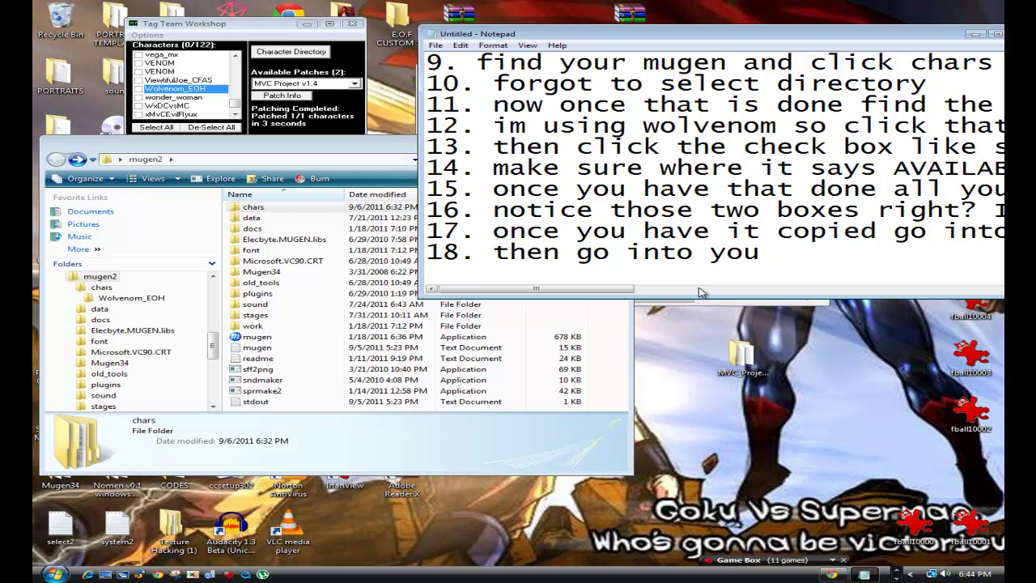
pyautogui.write('r select')
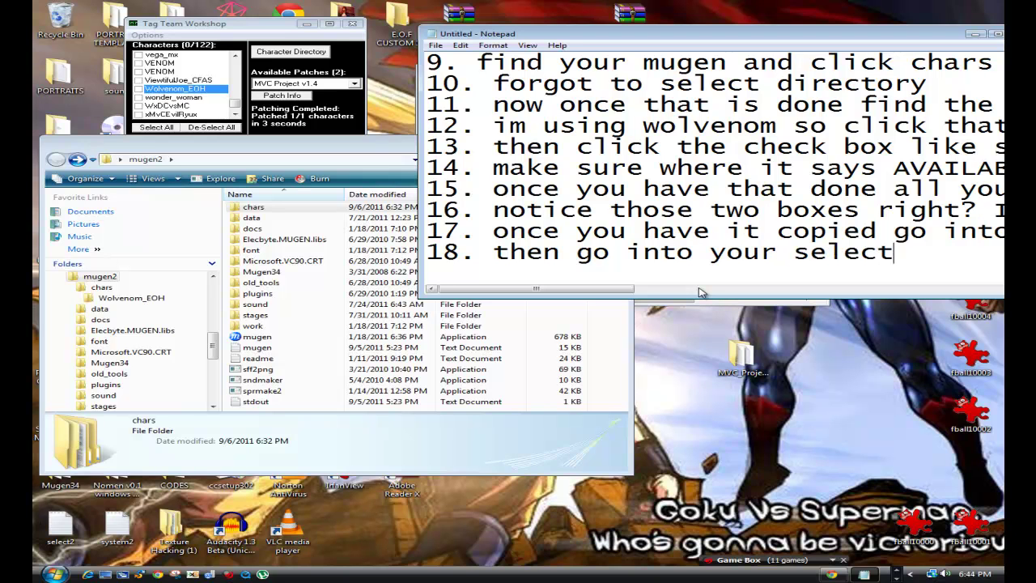
pyautogui.write('.def files')
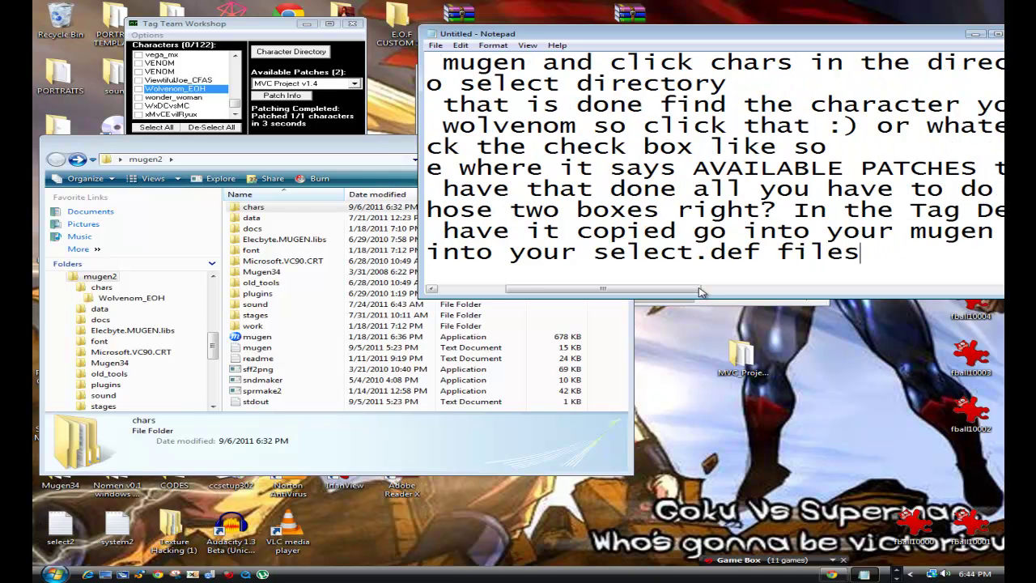
pyautogui.press('BackSpace')
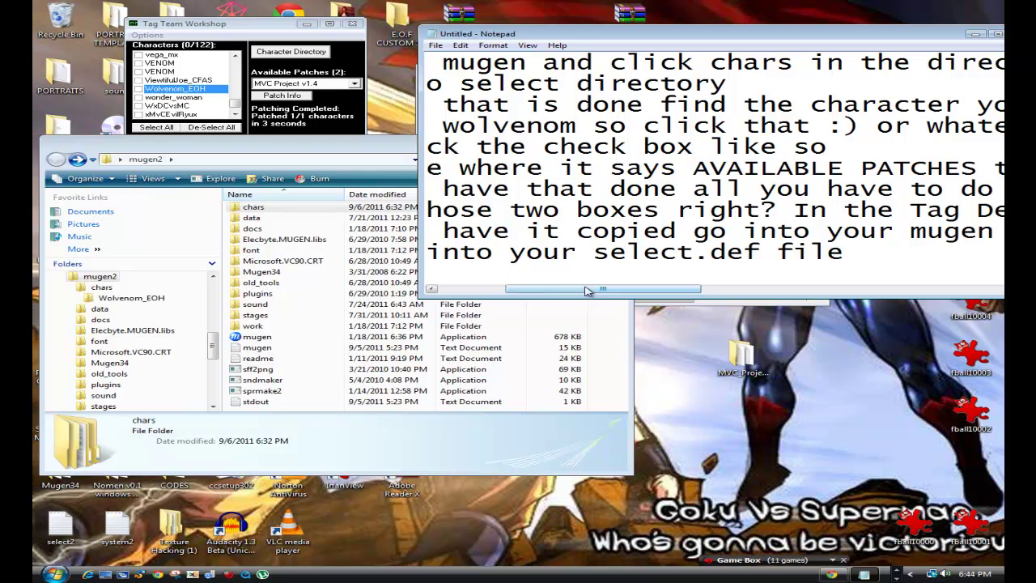
# Step: Open the select.def file from the data/MFJ folder of mugen2 and look through its character rows
pyautogui.doubleClick(330, 219)
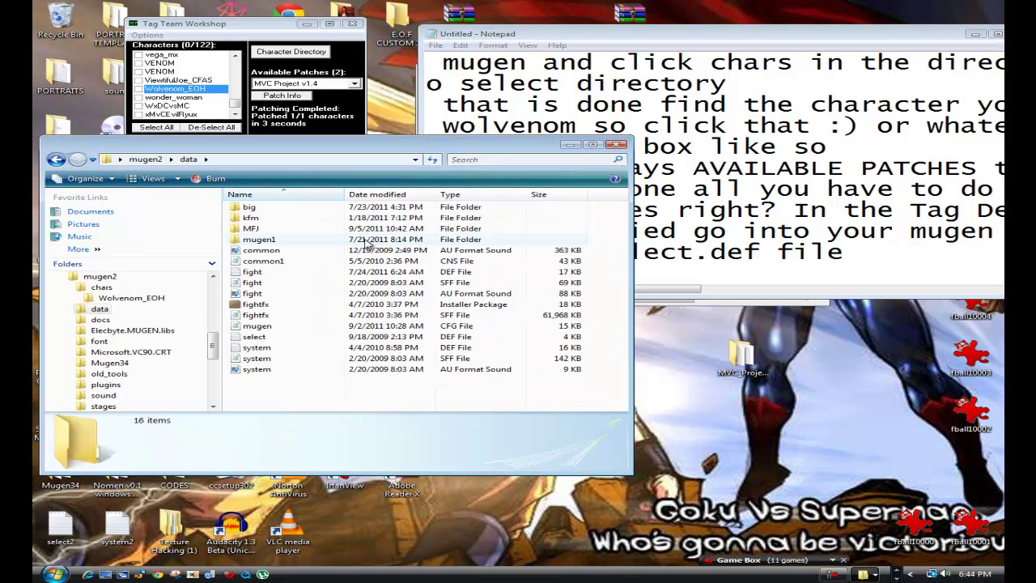
pyautogui.doubleClick(274, 230)
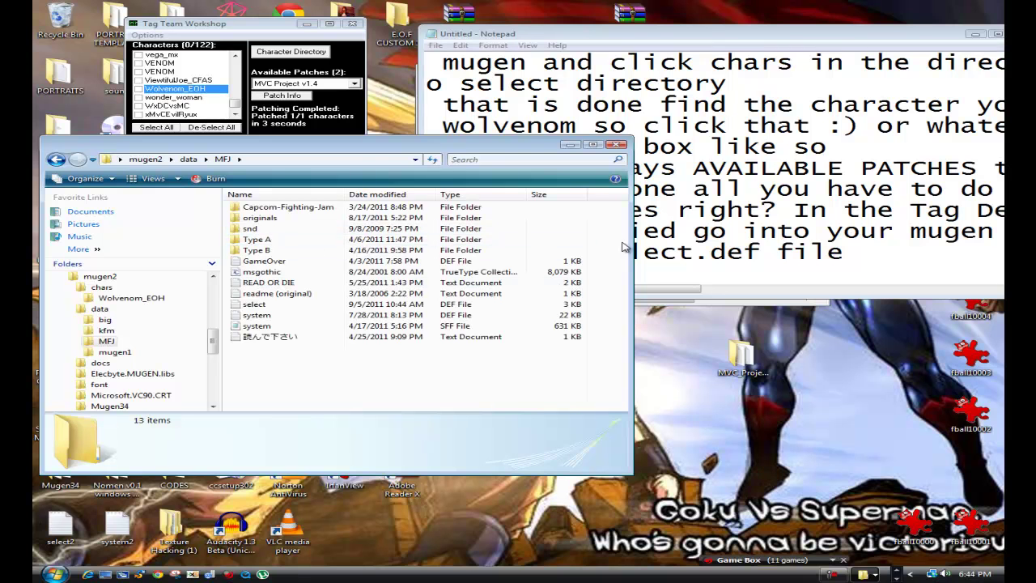
pyautogui.doubleClick(275, 305)
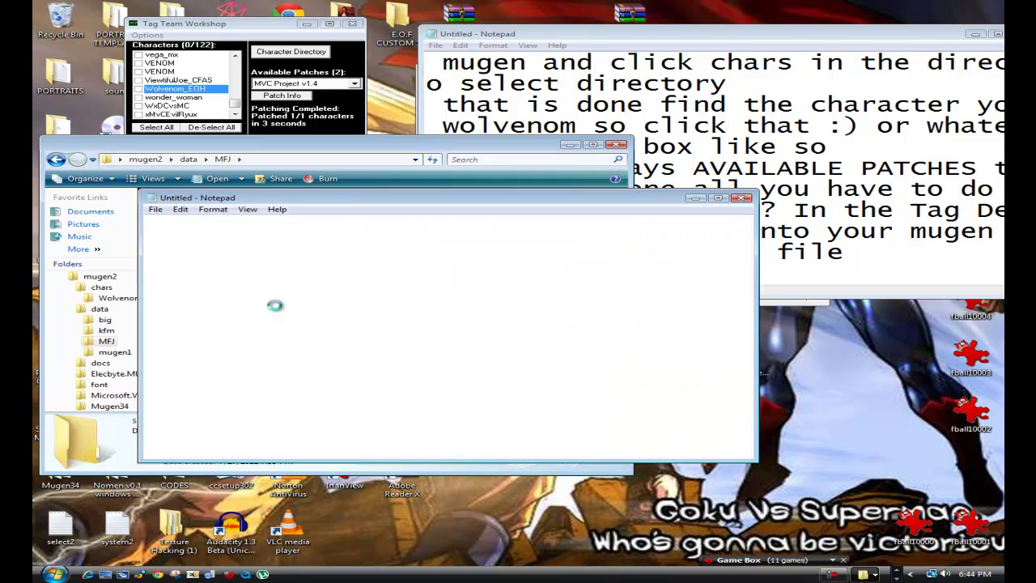
pyautogui.moveTo(318, 203); pyautogui.dragTo(290, 47)
pyautogui.scroll(-2, 340, 187)
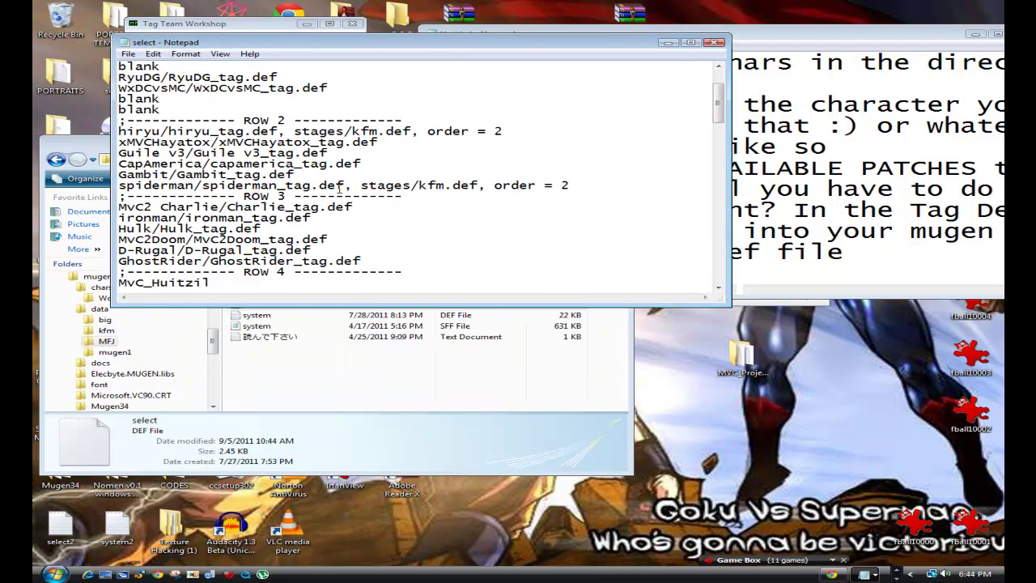
pyautogui.scroll(-6, 340, 187)
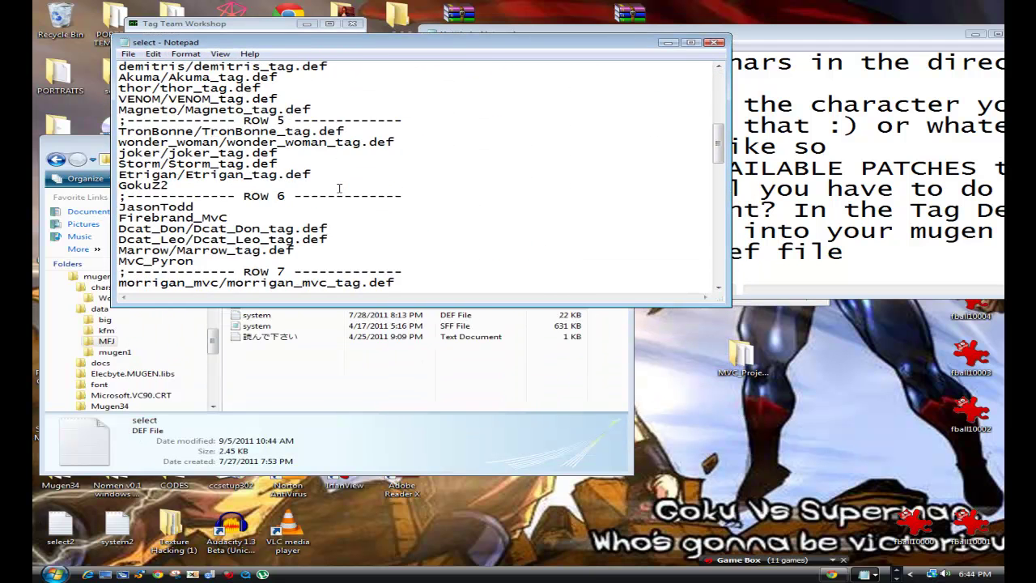
pyautogui.scroll(-7, 339, 188)
pyautogui.scroll(3, 341, 188)
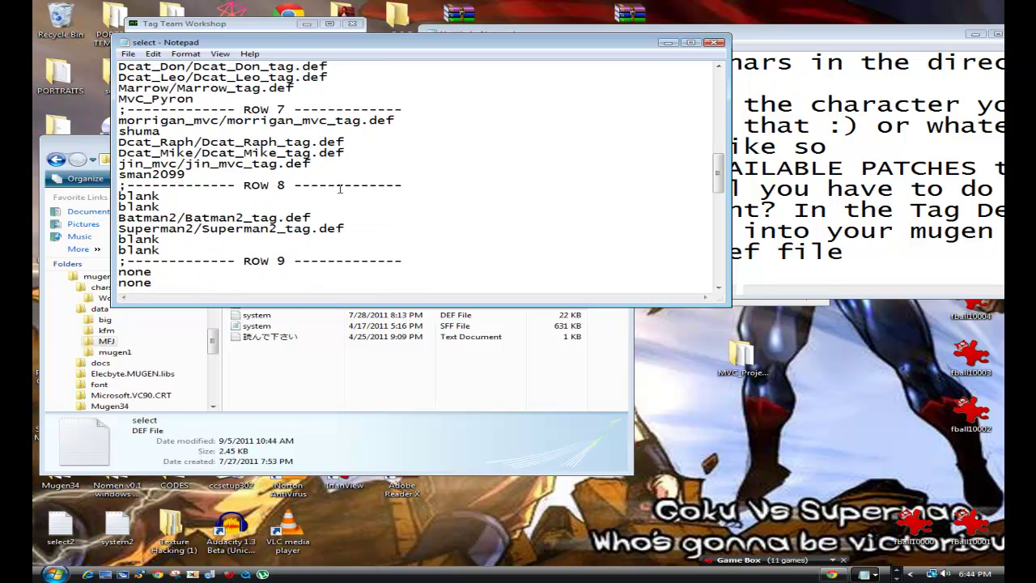
pyautogui.scroll(1, 340, 187)
pyautogui.click(740, 290)
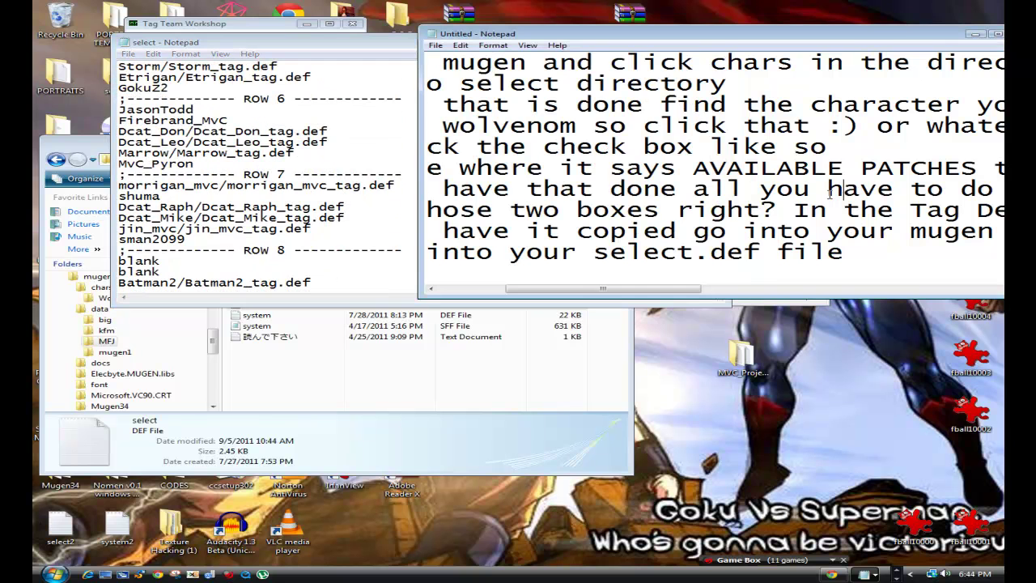
# Step: Write line 19 of the Notepad instructions as "paste whereever you want your character to be like so"
pyautogui.moveTo(554, 289); pyautogui.dragTo(486, 289)
pyautogui.click(514, 267)
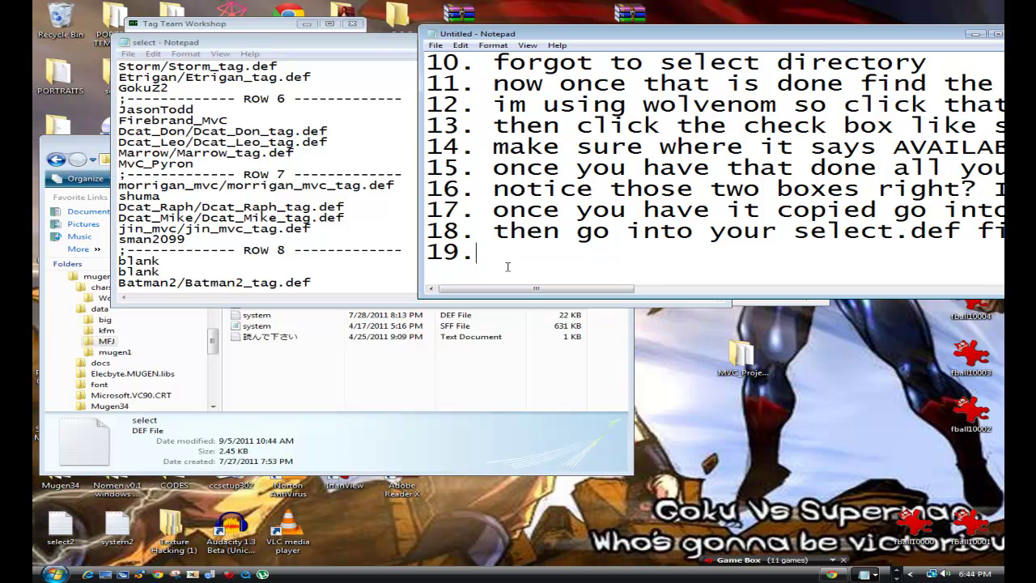
pyautogui.write('paste wheree')
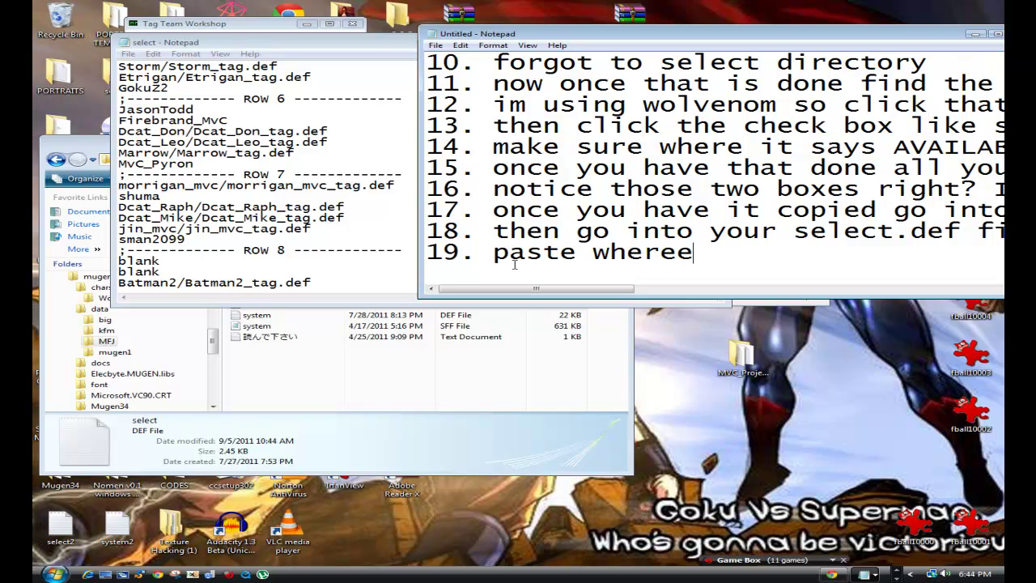
pyautogui.write('ver you ')
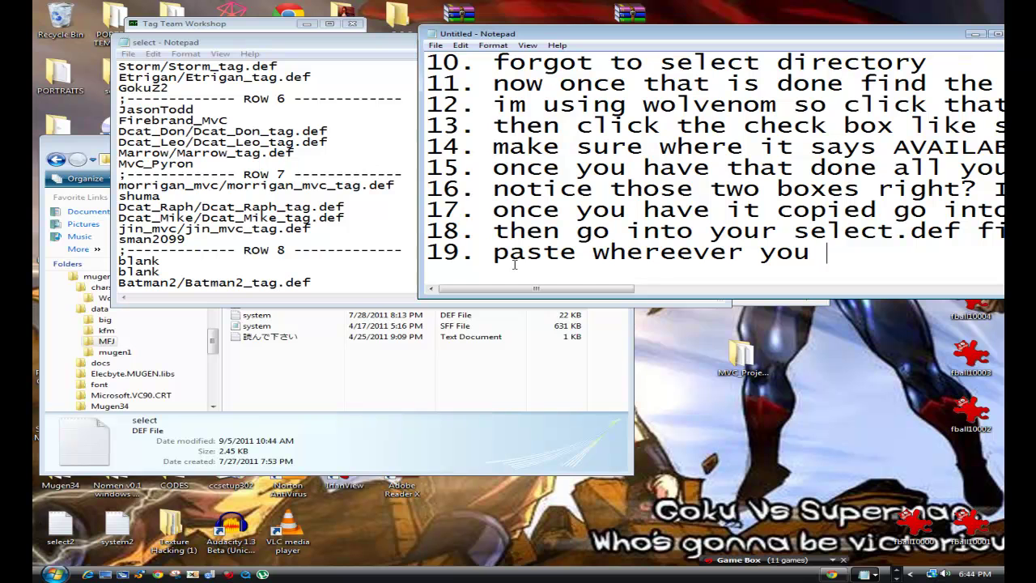
pyautogui.write('want your')
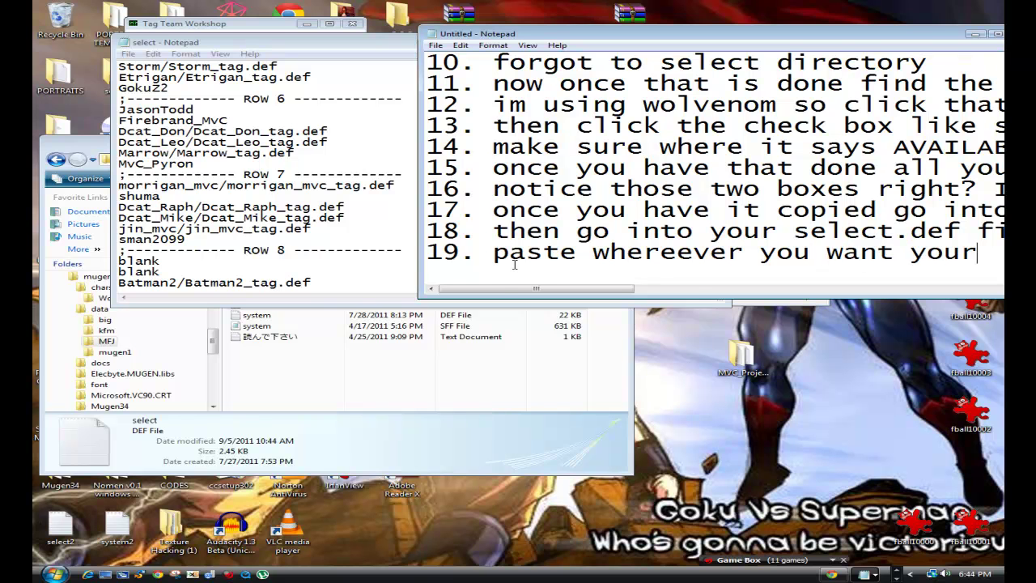
pyautogui.write(' charac')
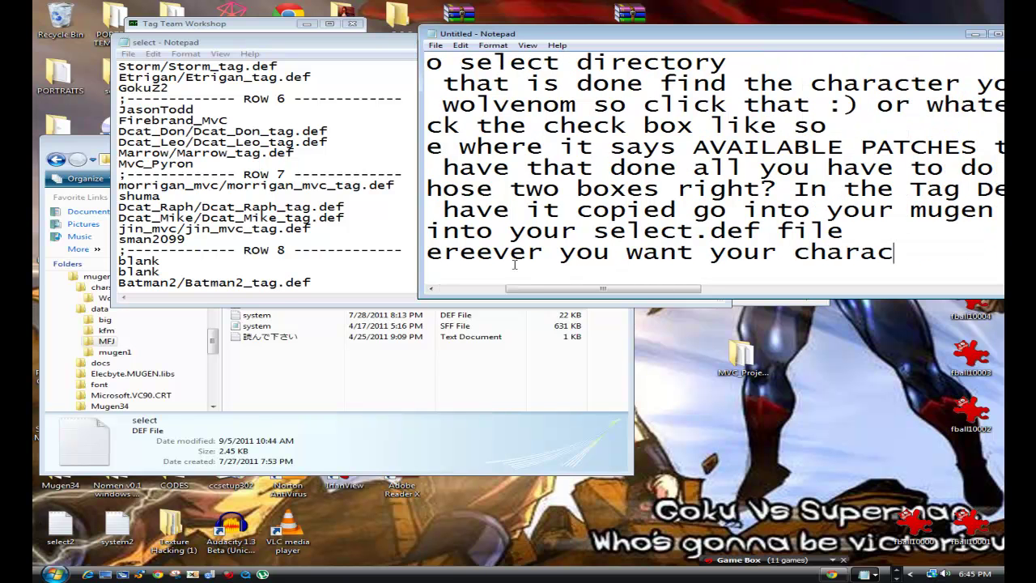
pyautogui.write('ter to')
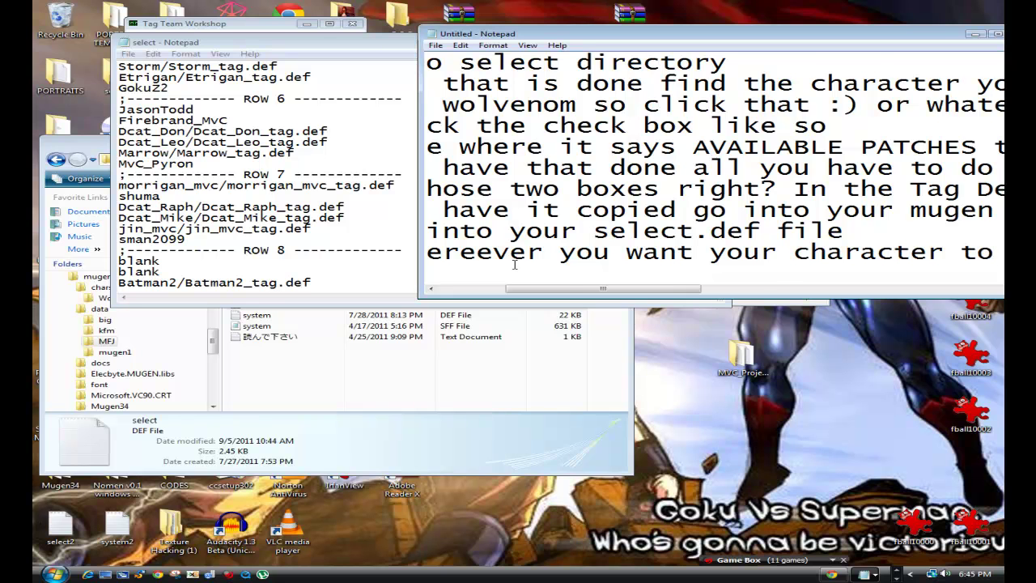
pyautogui.write(' be like so')
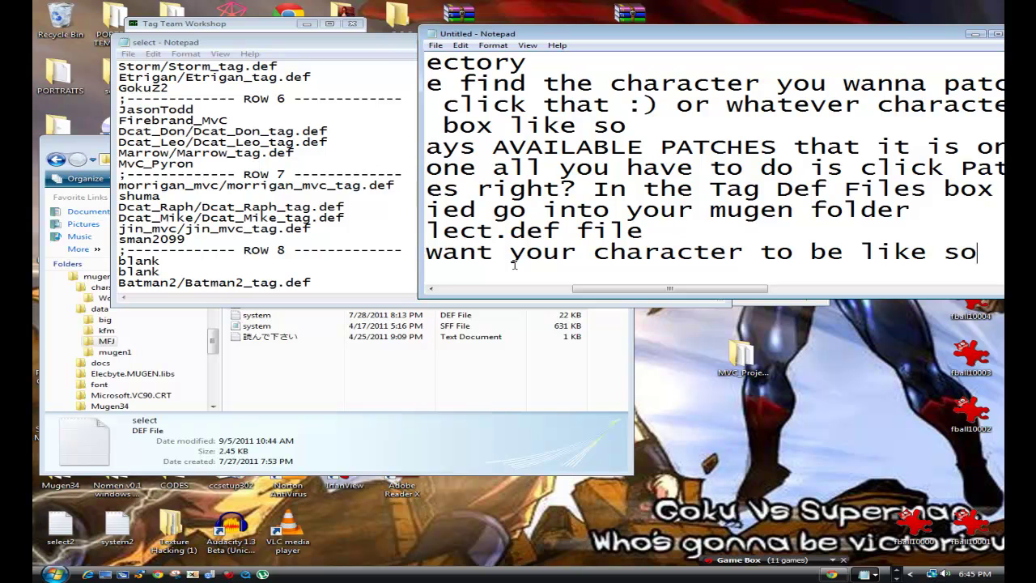
# Step: In select.def, replace the shuma entry in row 7 with the copied Wolvenom_EOH/Wolvenom_EOH_tag.def line and highlight the new entry
pyautogui.click(221, 228)
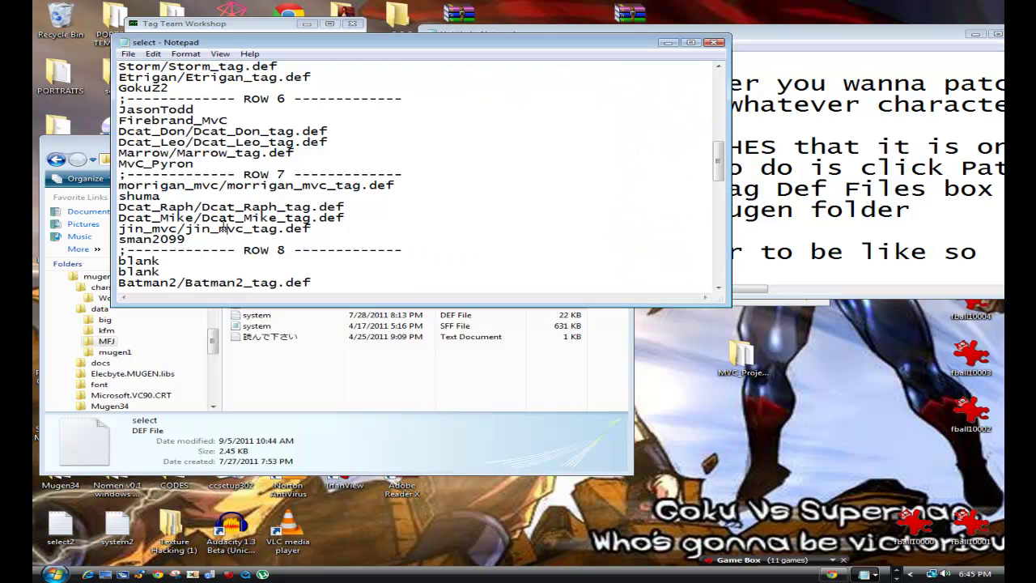
pyautogui.moveTo(160, 197); pyautogui.dragTo(115, 197)
pyautogui.rightClick(136, 197)
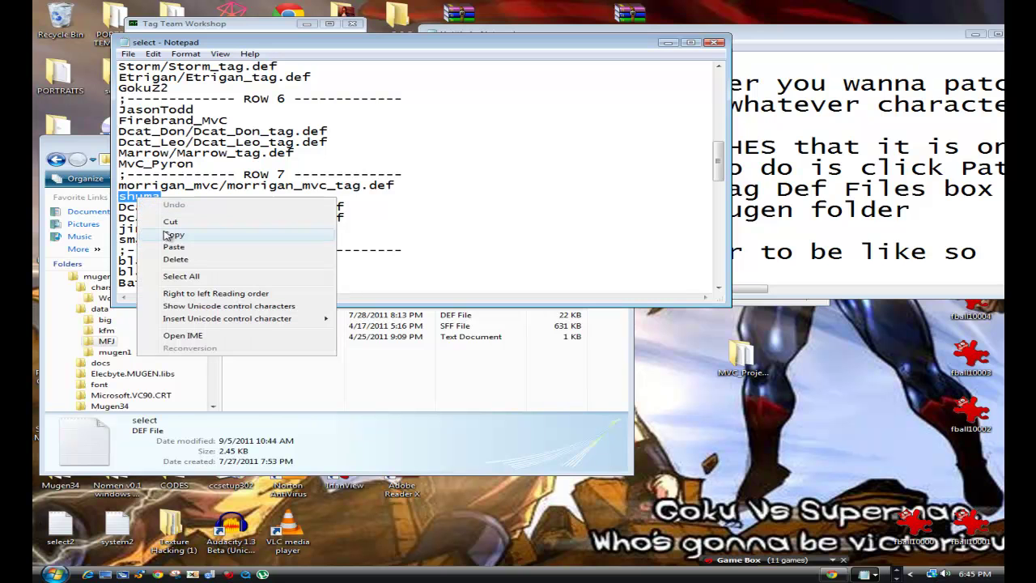
pyautogui.click(173, 247)
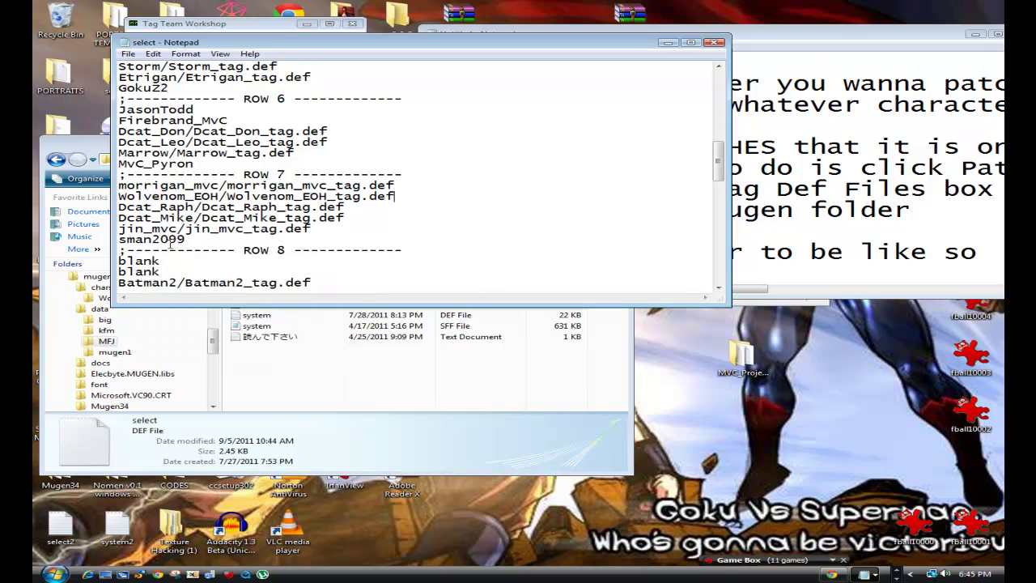
pyautogui.moveTo(396, 197); pyautogui.dragTo(118, 197)
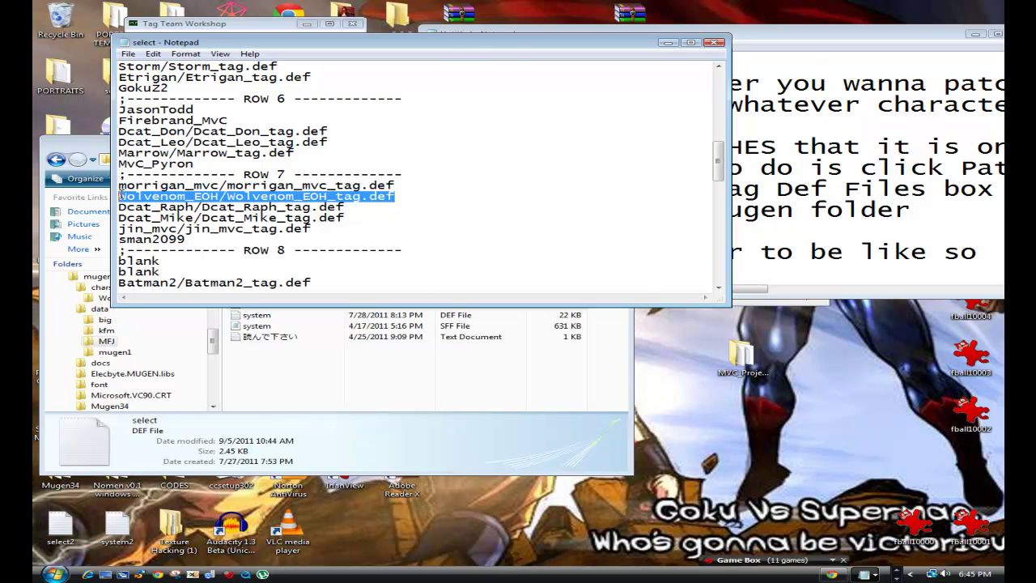
# Step: Add line 20 to the Notepad instructions as "see that? Its the name/name_tag.def" and return to the select.def text
pyautogui.click(837, 278)
pyautogui.click(570, 229)
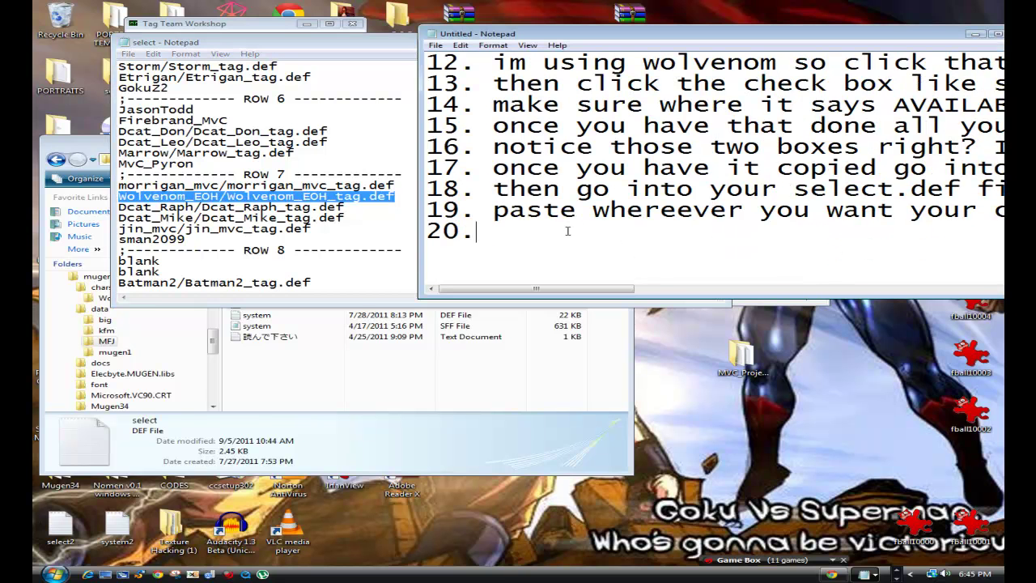
pyautogui.write('see that')
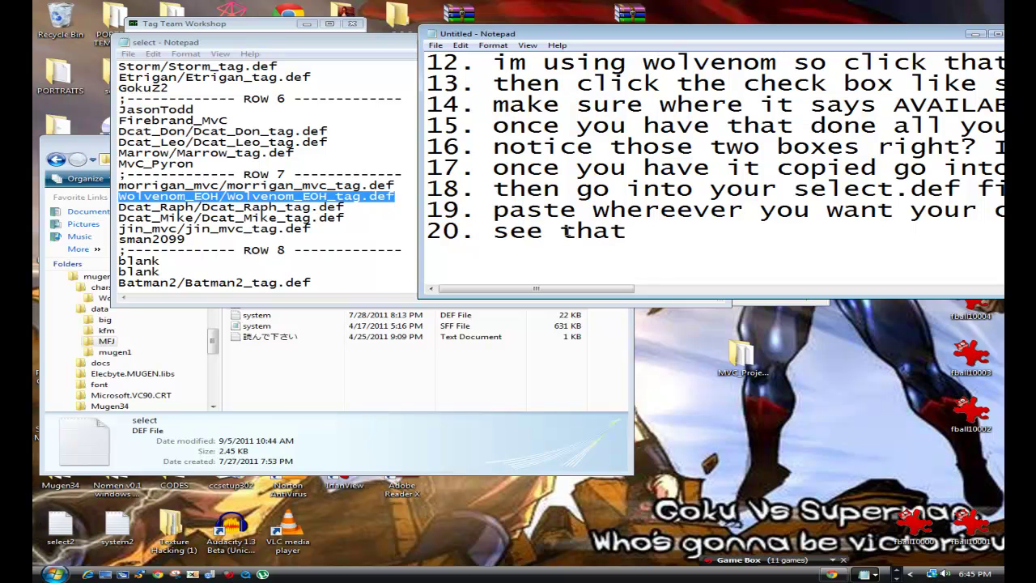
pyautogui.press('BackSpace')
pyautogui.write('? Its the ')
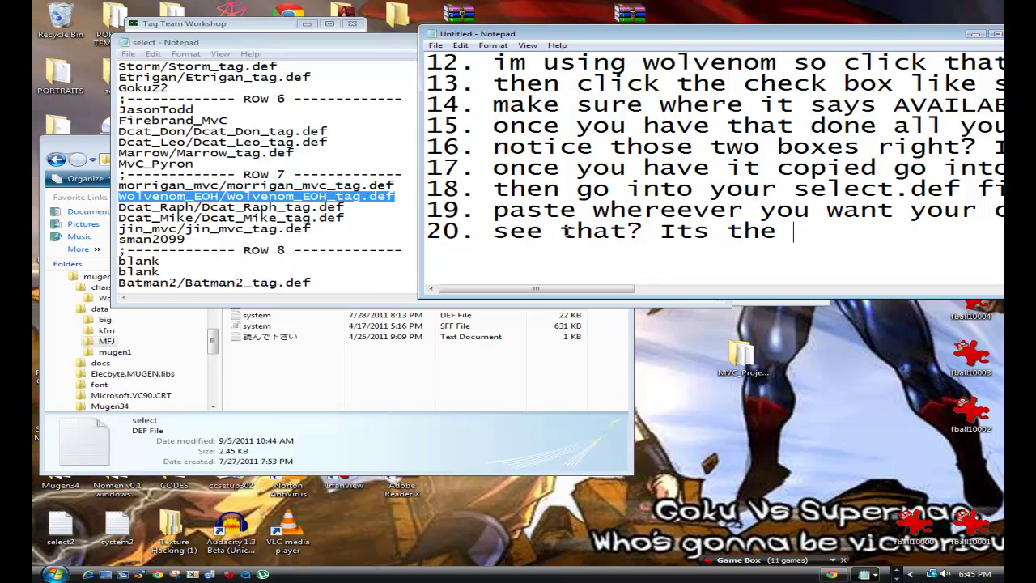
pyautogui.write('name')
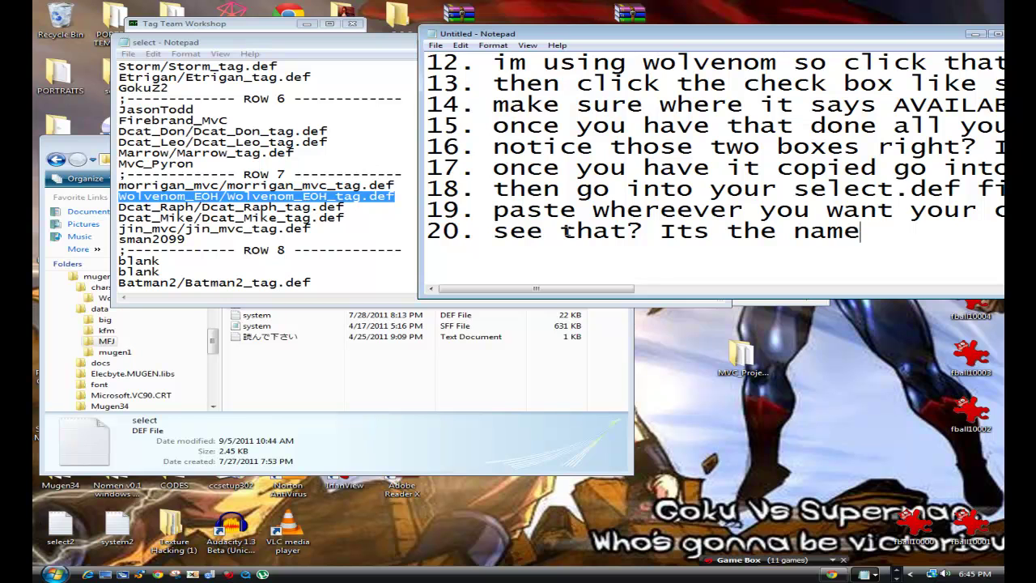
pyautogui.write('/name')
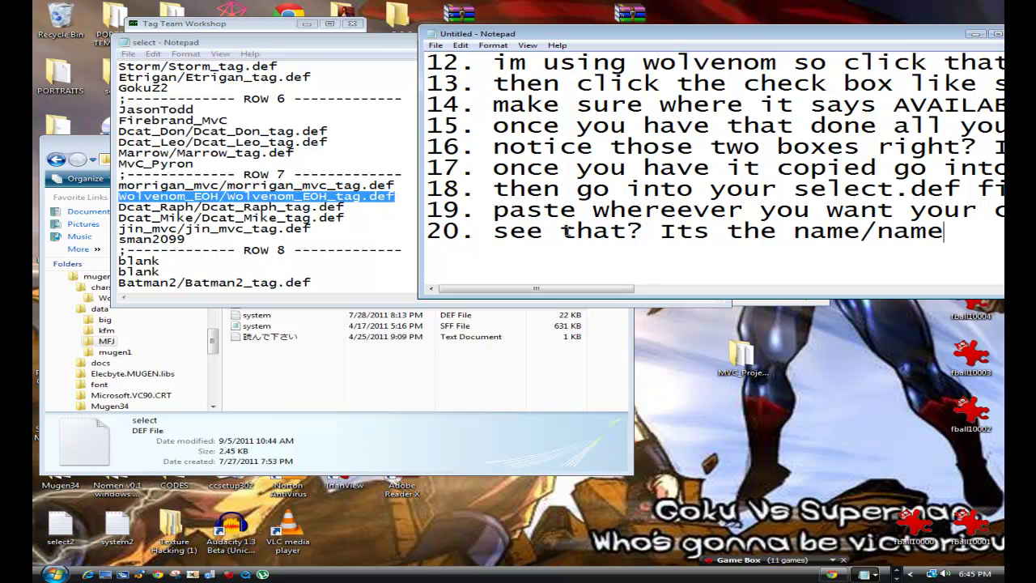
pyautogui.write('_tag.def')
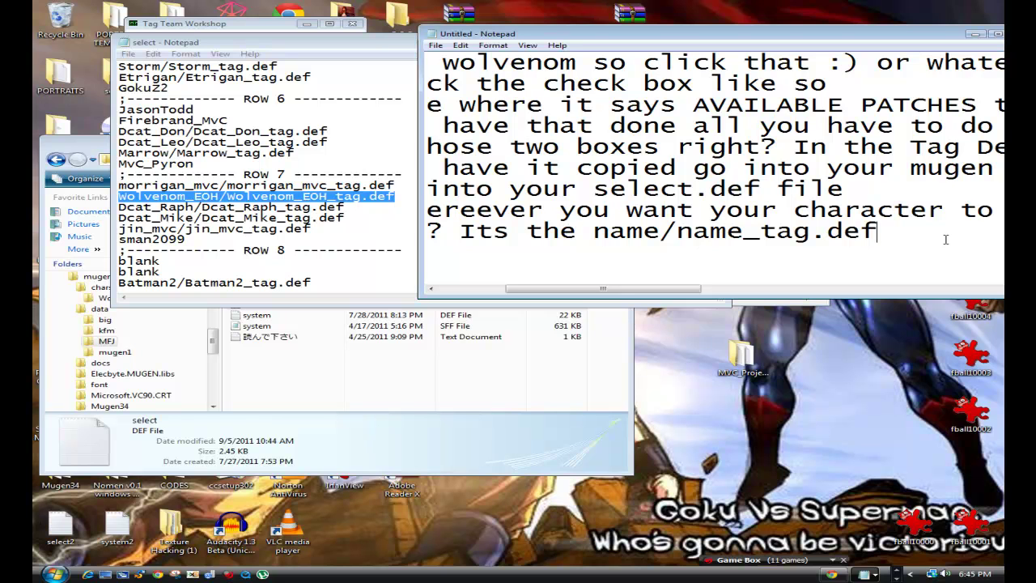
pyautogui.click(340, 229)
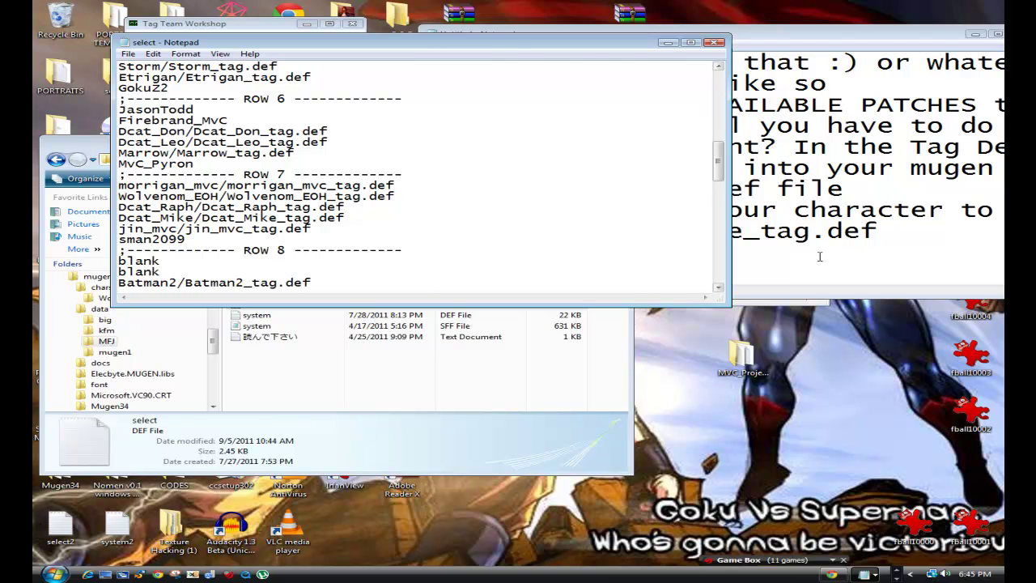
# Step: Add line 21 to the Notepad instructions as "close and save because we aint dont yet :)"
pyautogui.click(947, 243)
pyautogui.write('21. ')
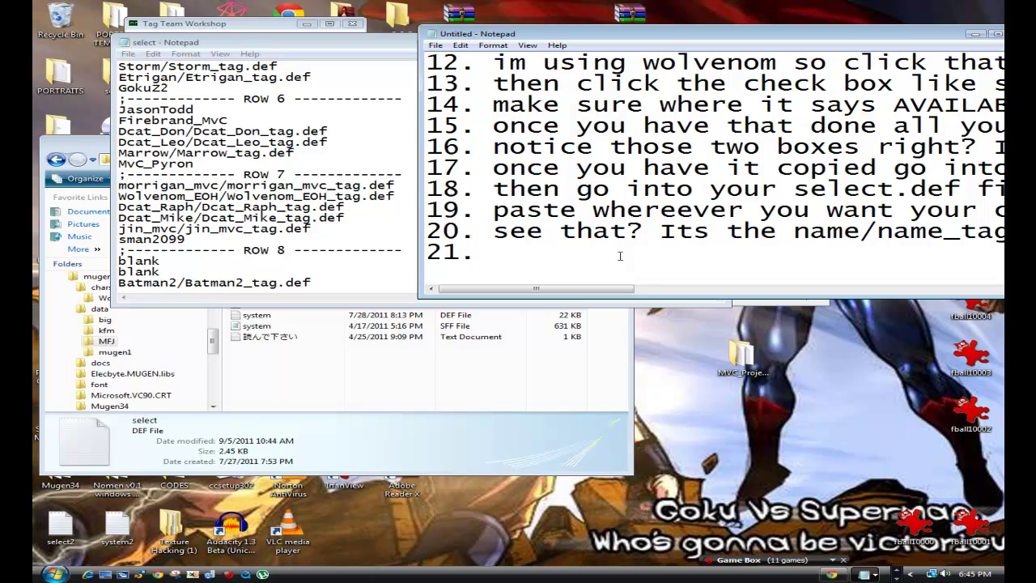
pyautogui.write('close and save as')
pyautogui.press('BackSpace')
pyautogui.press('BackSpace')
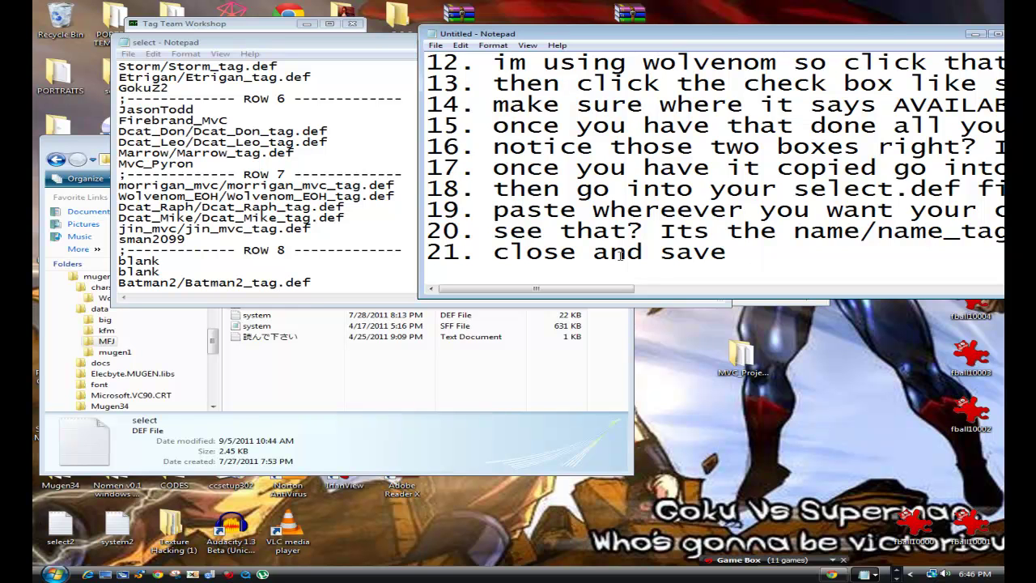
pyautogui.write('because we aint don')
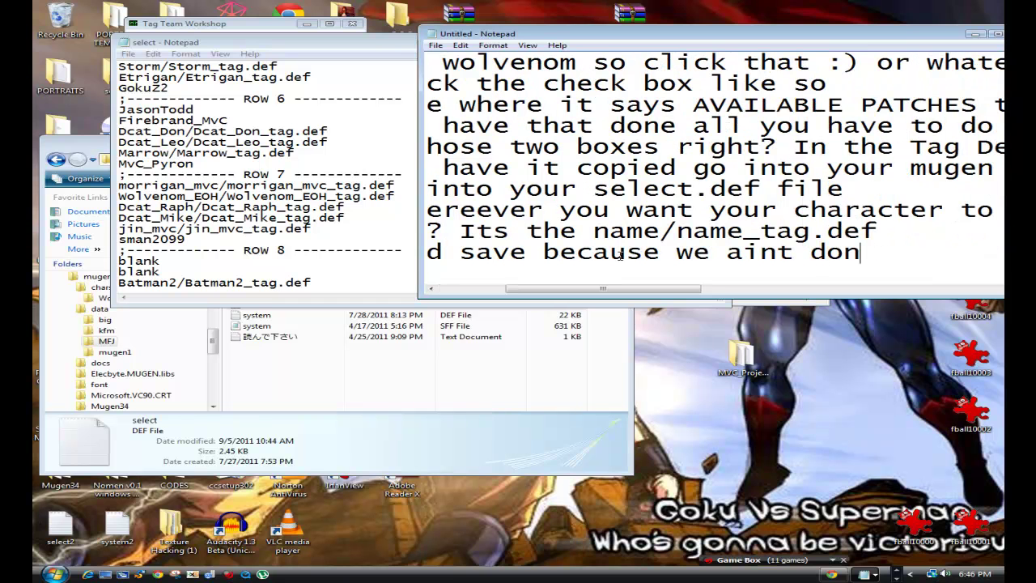
pyautogui.write('t yet :)')
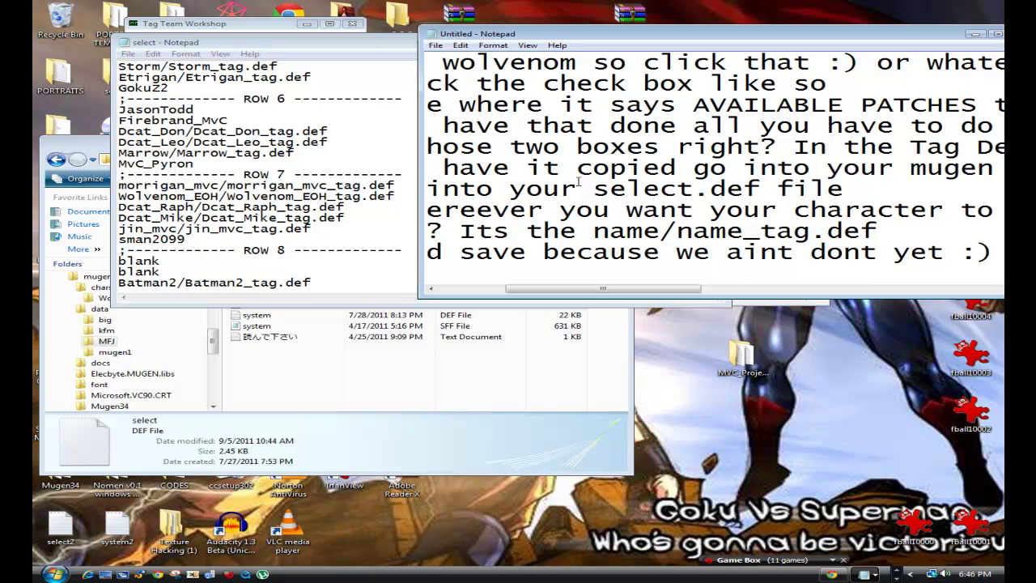
# Step: Close the select.def file and save its changes
pyautogui.click(325, 247)
pyautogui.click(715, 40)
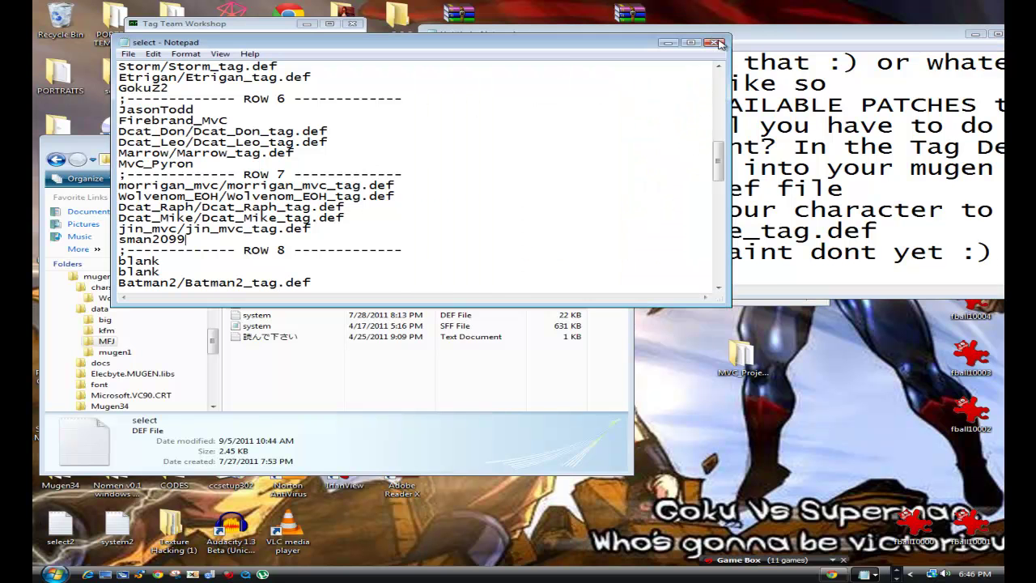
pyautogui.click(480, 296)
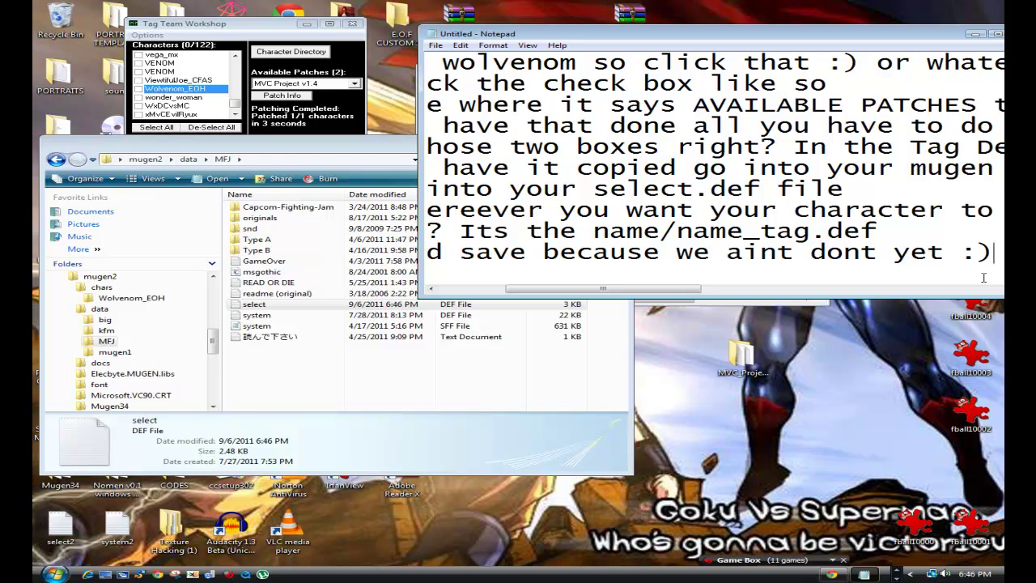
# Step: Add line 22 to the Notepad instructions as "go back to the tag team workshop"
pyautogui.press('Return')
pyautogui.write('22')
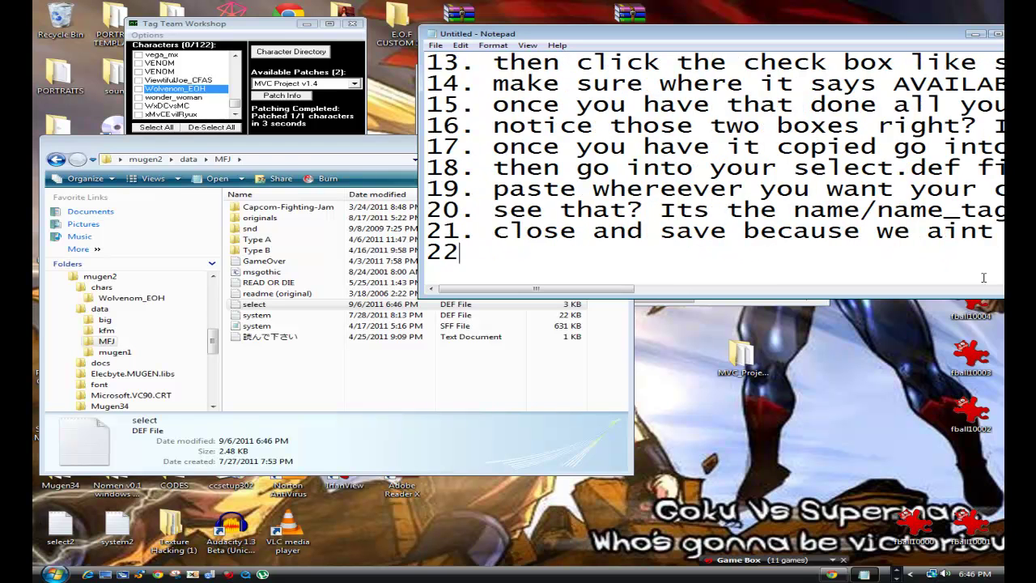
pyautogui.write('. go back t')
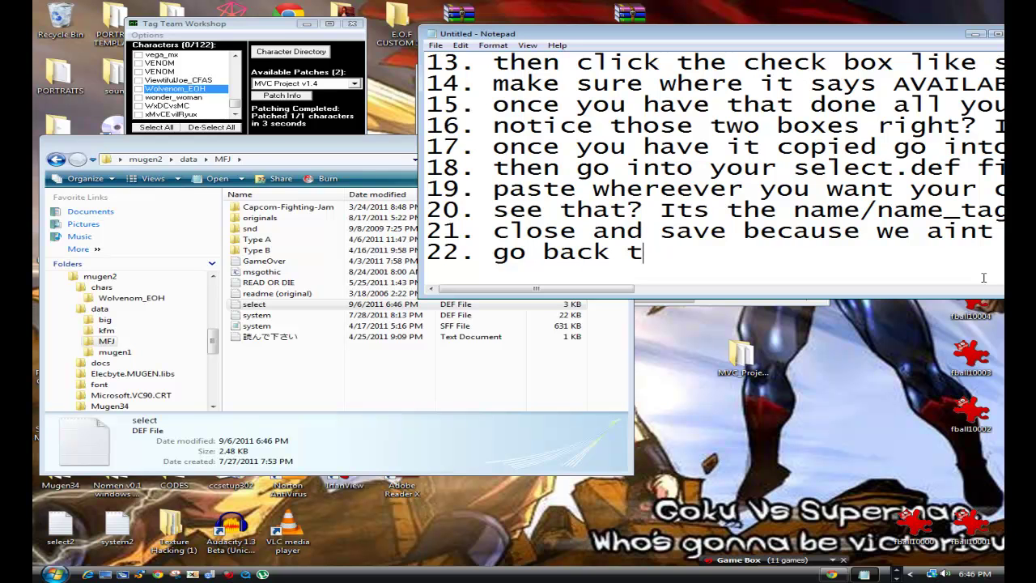
pyautogui.write('o the tag team workshop')
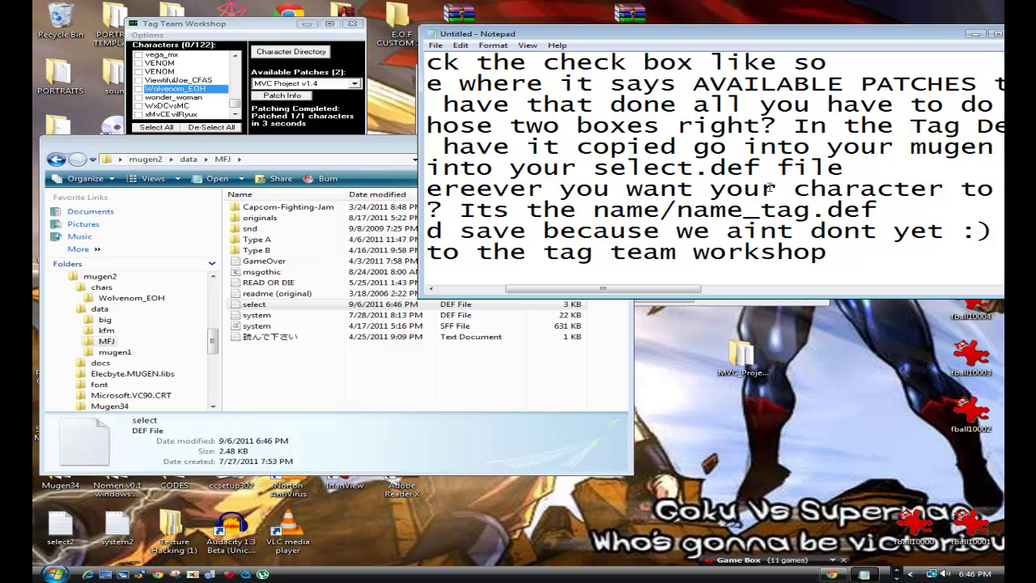
# Step: Switch to Tag Team Workshop, move the missing-move report below its main window, and choose Uno Tag v1.6 as the patch
pyautogui.click(243, 25)
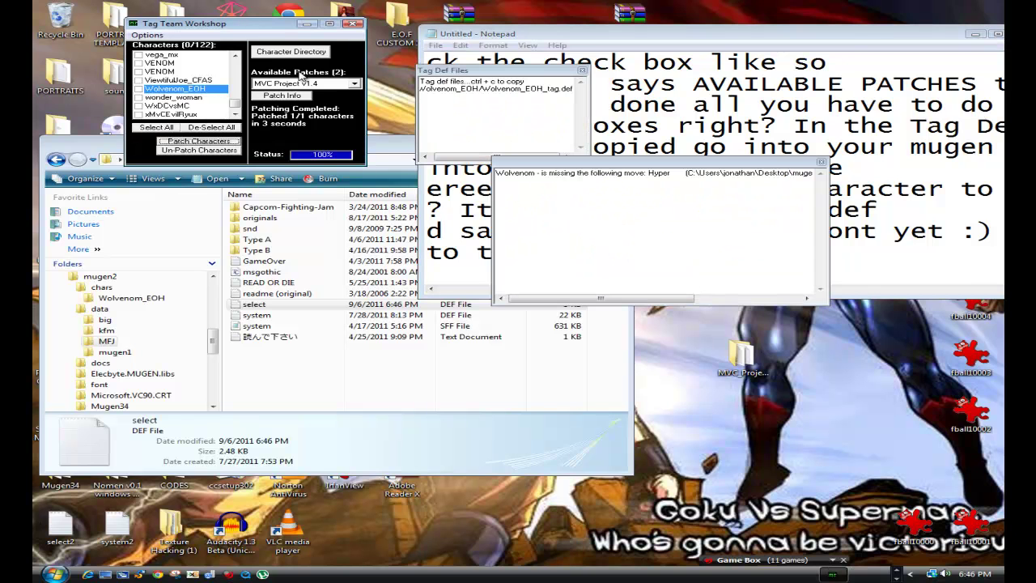
pyautogui.moveTo(579, 171); pyautogui.dragTo(216, 212)
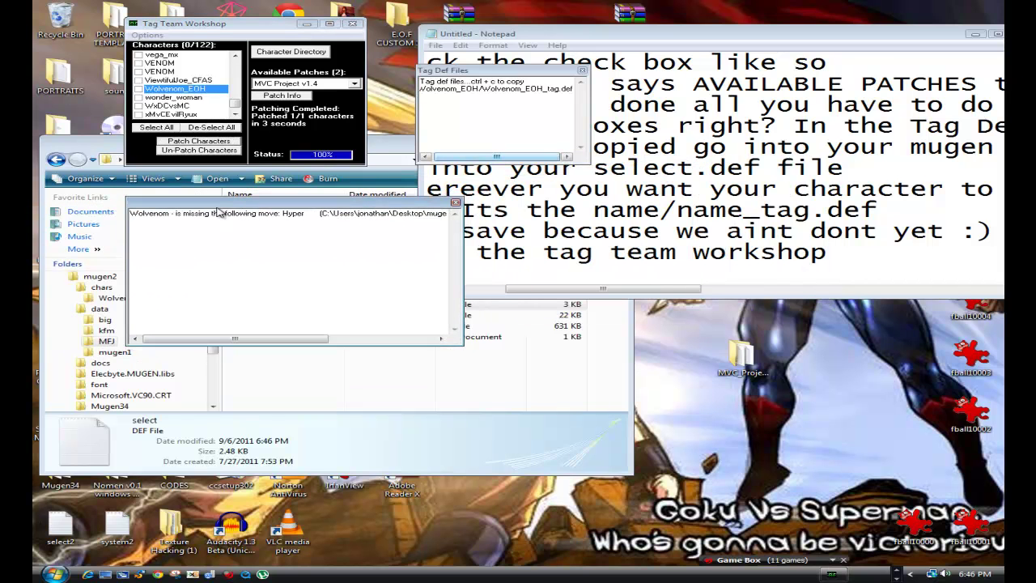
pyautogui.moveTo(129, 213); pyautogui.dragTo(377, 215)
pyautogui.click(385, 246)
pyautogui.click(279, 84)
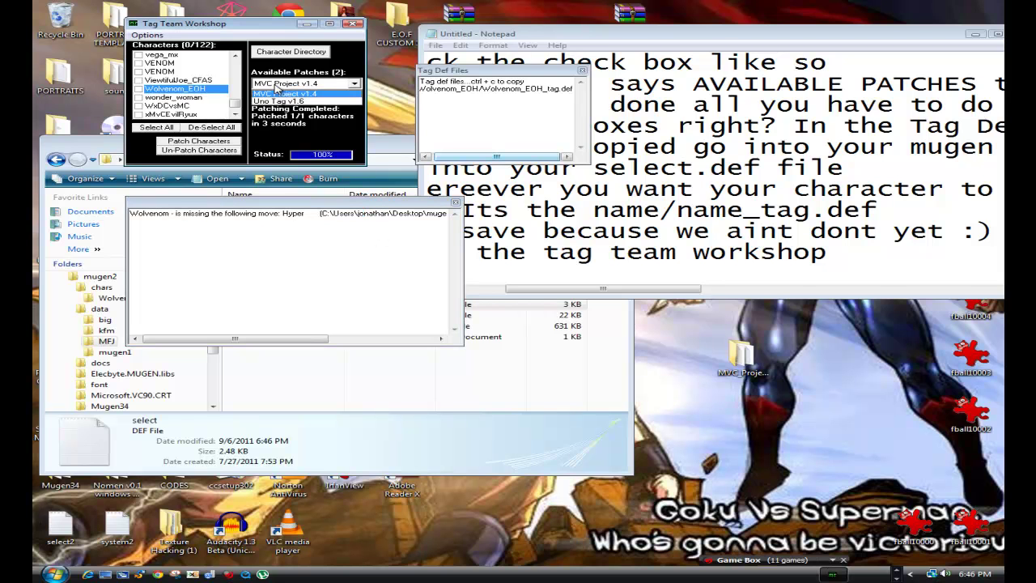
pyautogui.click(277, 102)
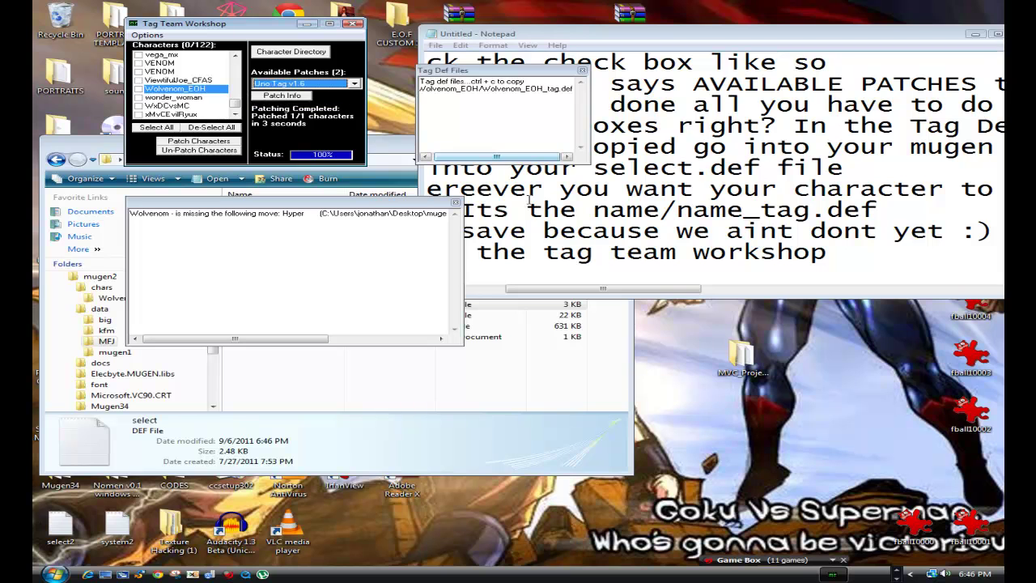
# Step: Maximize Notepad and add line 23 to the instructions as "once you go back click the available patches tab"
pyautogui.click(882, 257)
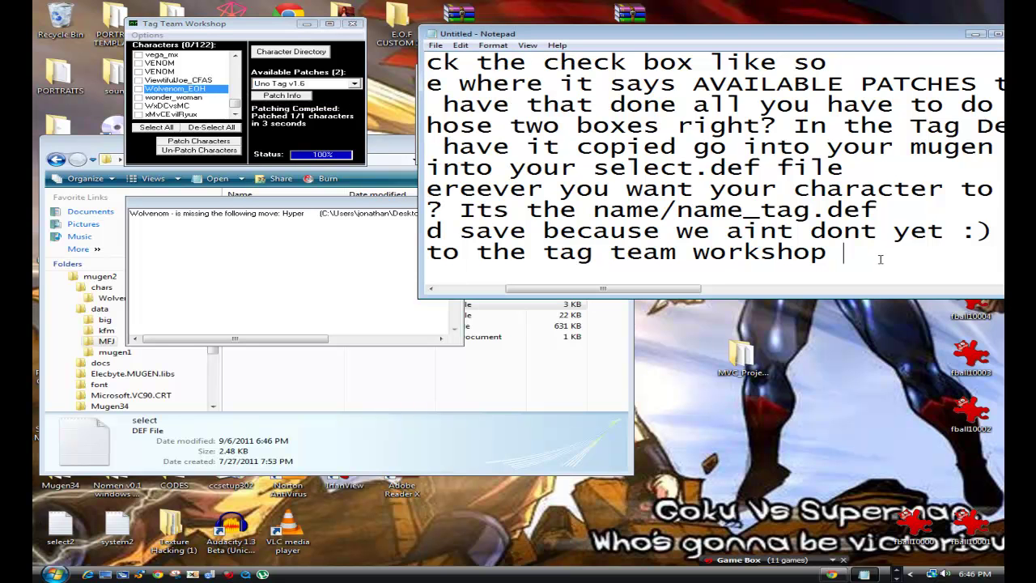
pyautogui.press('Return')
pyautogui.write('23.')
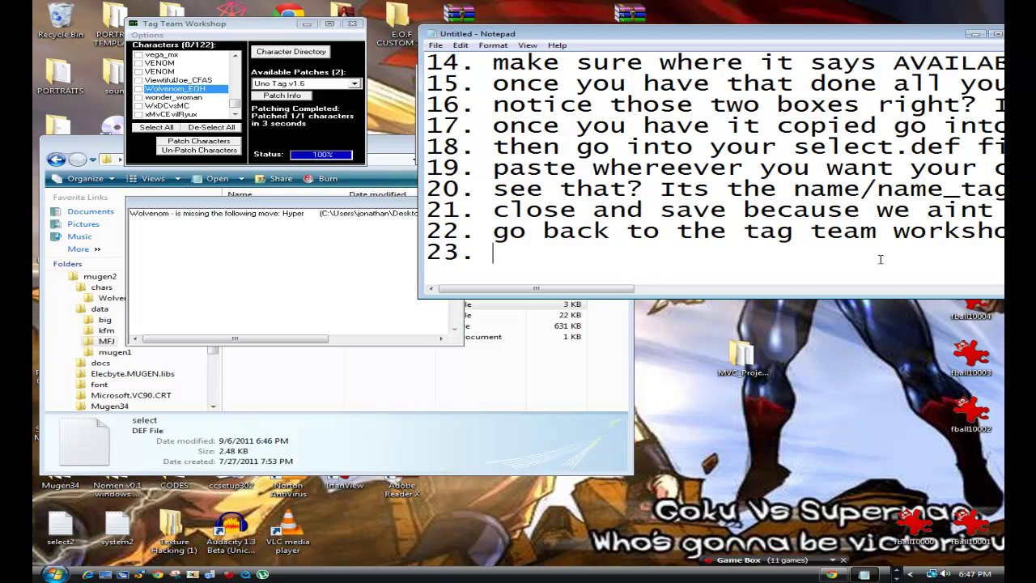
pyautogui.write(' once you go back click')
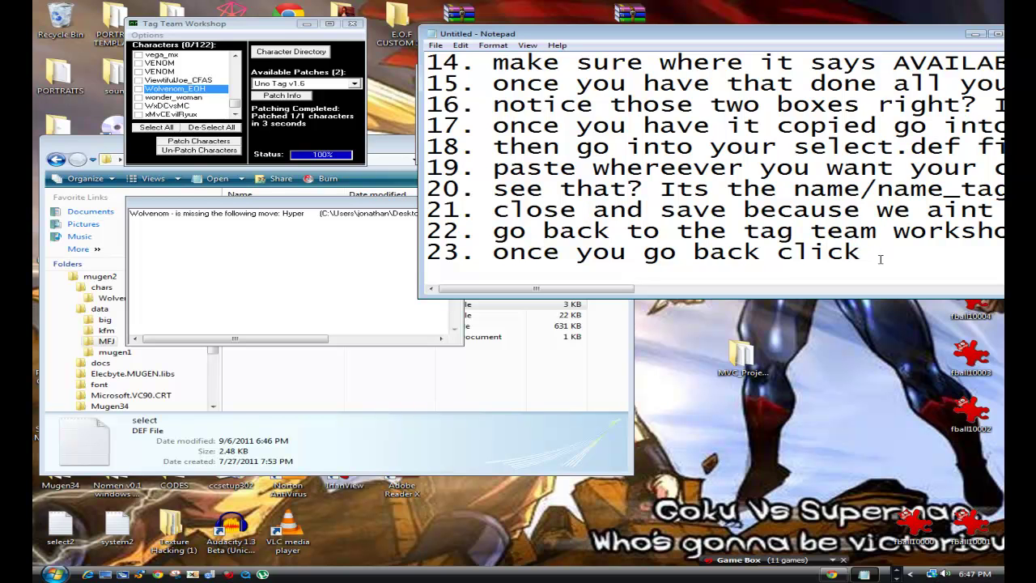
pyautogui.write(' the avai')
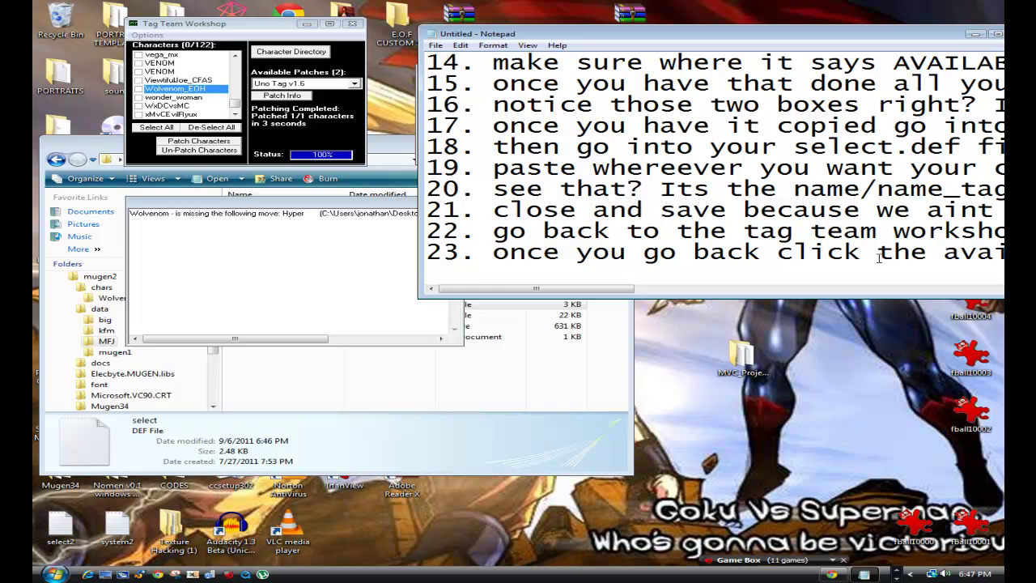
pyautogui.moveTo(883, 36); pyautogui.dragTo(604, 96)
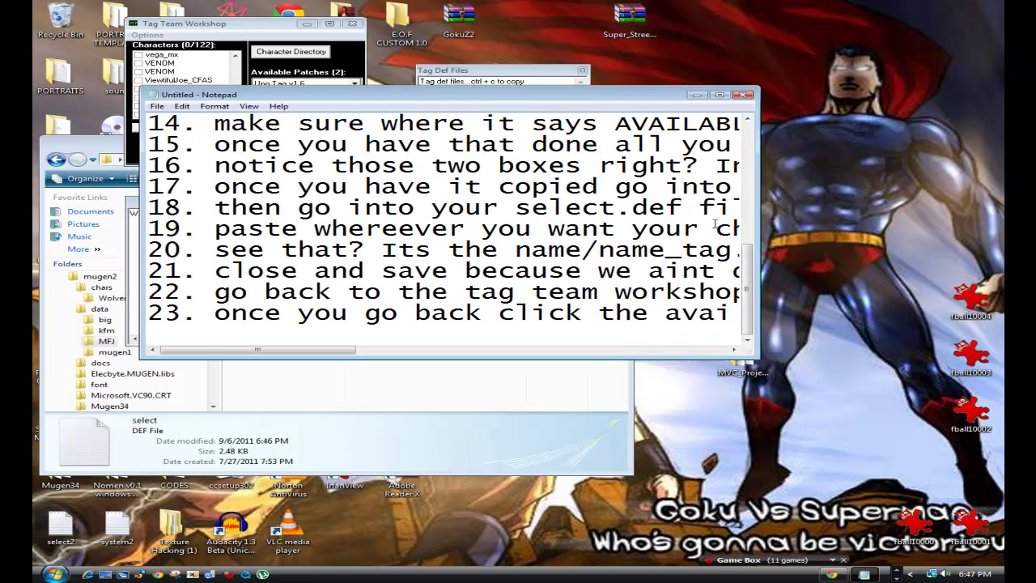
pyautogui.click(722, 95)
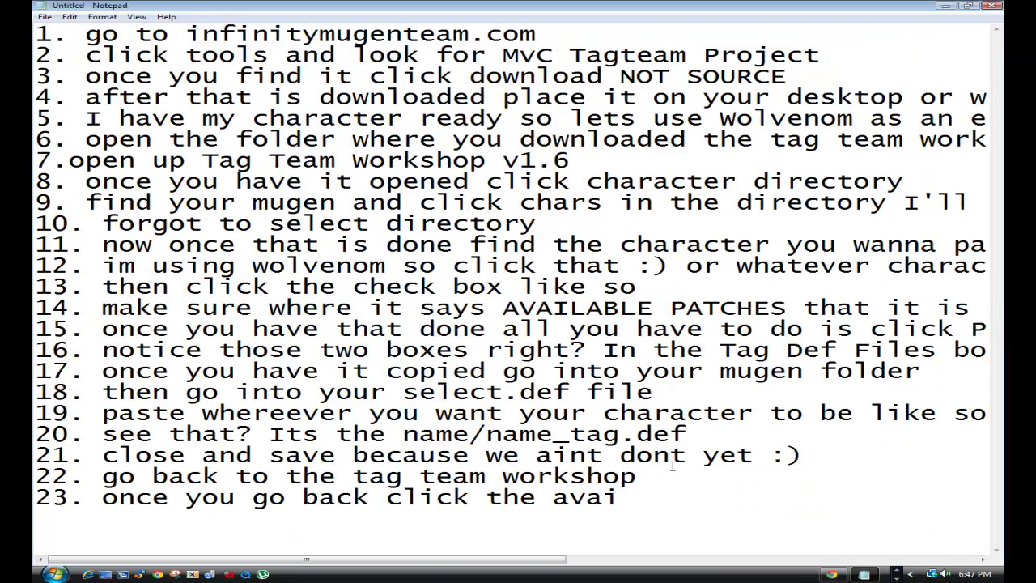
pyautogui.write('a')
pyautogui.press('BackSpace')
pyautogui.write('lable')
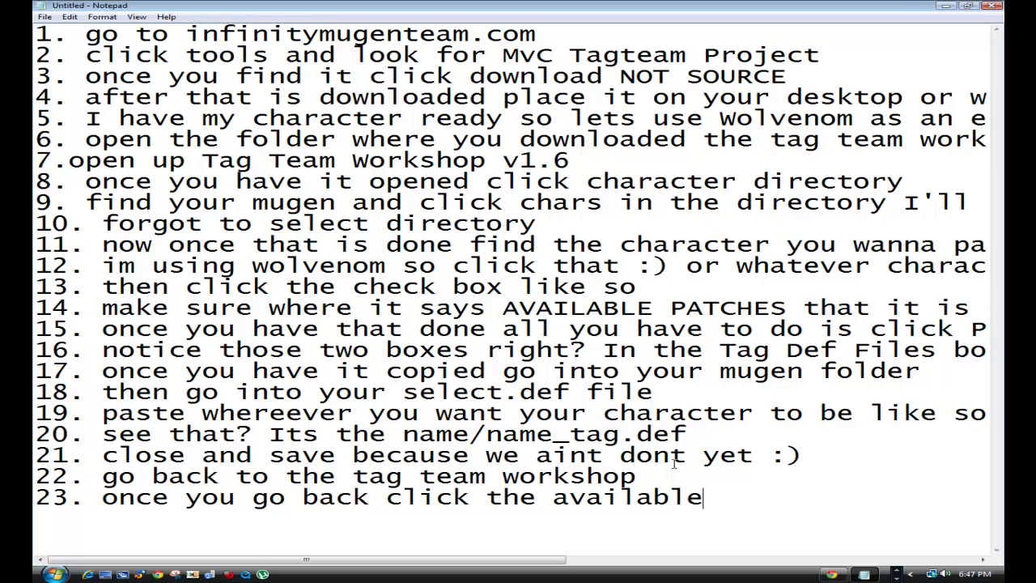
pyautogui.write(' patch')
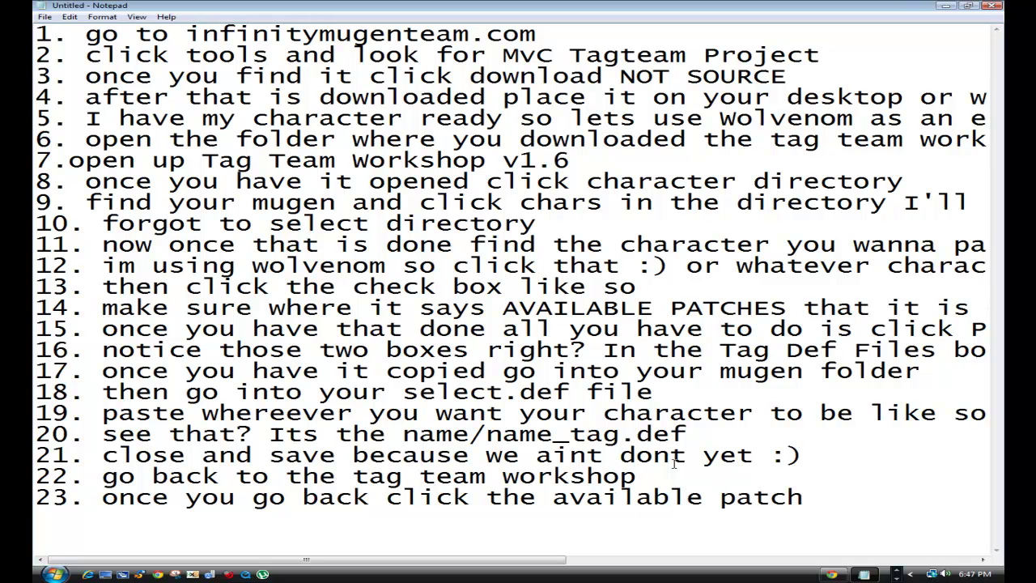
pyautogui.write('es tab')
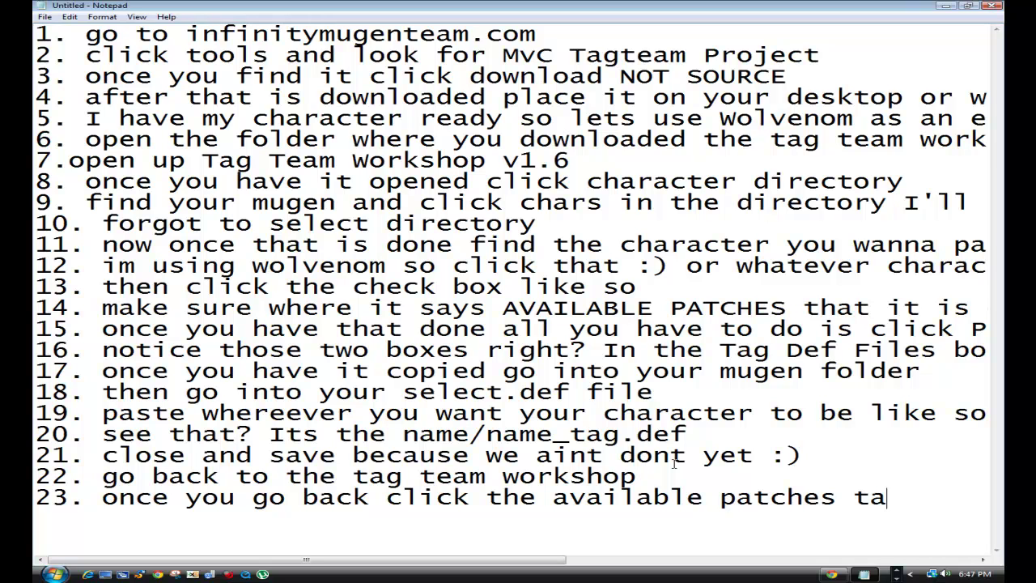
# Step: Switch to Tag Team Workshop, show the list of available patches, and choose Uno Tag v1.6
pyautogui.click(863, 576)
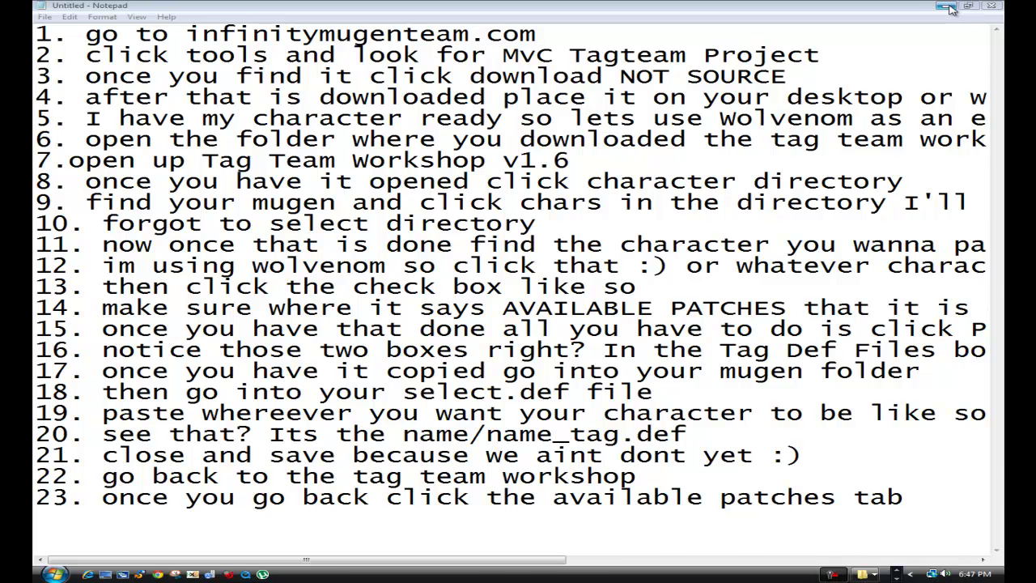
pyautogui.click(834, 575)
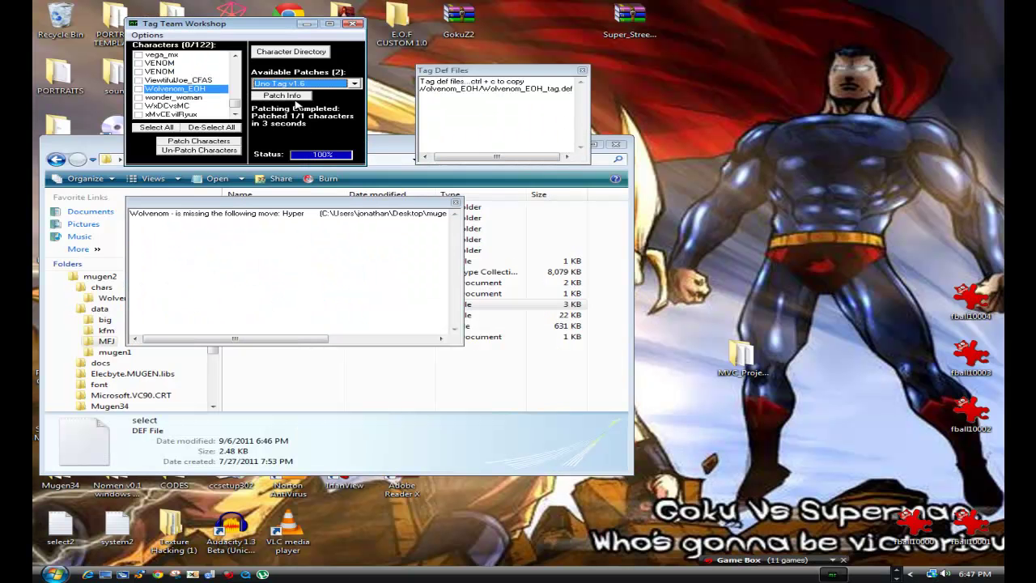
pyautogui.click(302, 85)
pyautogui.click(301, 85)
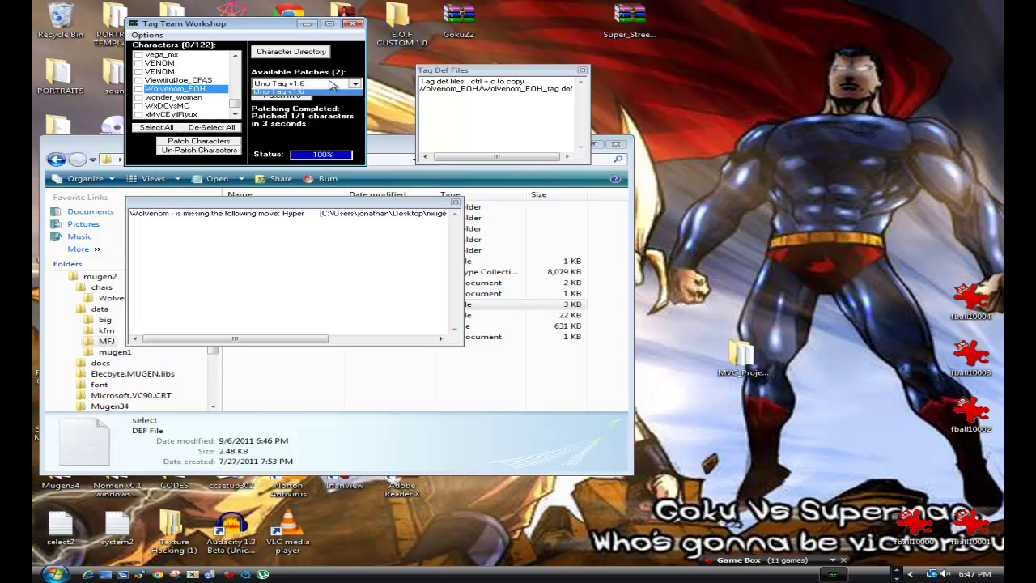
pyautogui.click(354, 85)
pyautogui.click(353, 85)
pyautogui.click(354, 85)
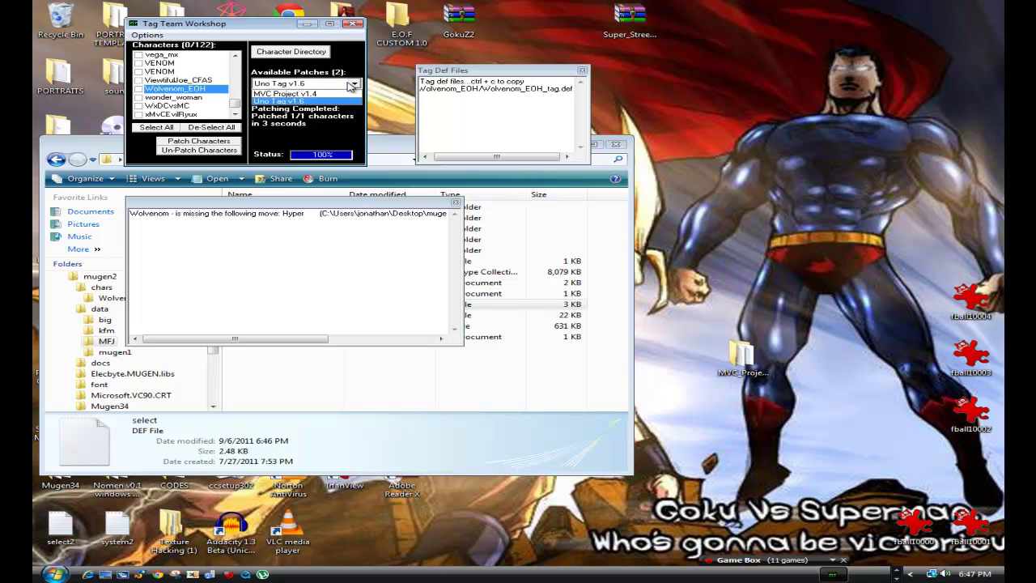
pyautogui.click(296, 104)
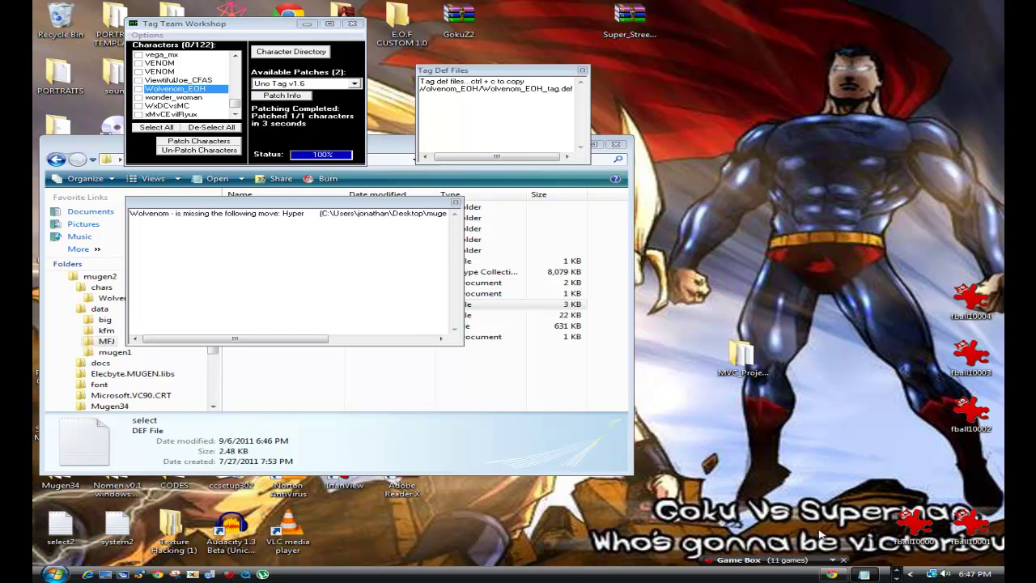
# Step: Switch to Notepad and extend line 23 of the instructions with "and click Uno Tag v1.6"
pyautogui.click(863, 574)
pyautogui.write('and')
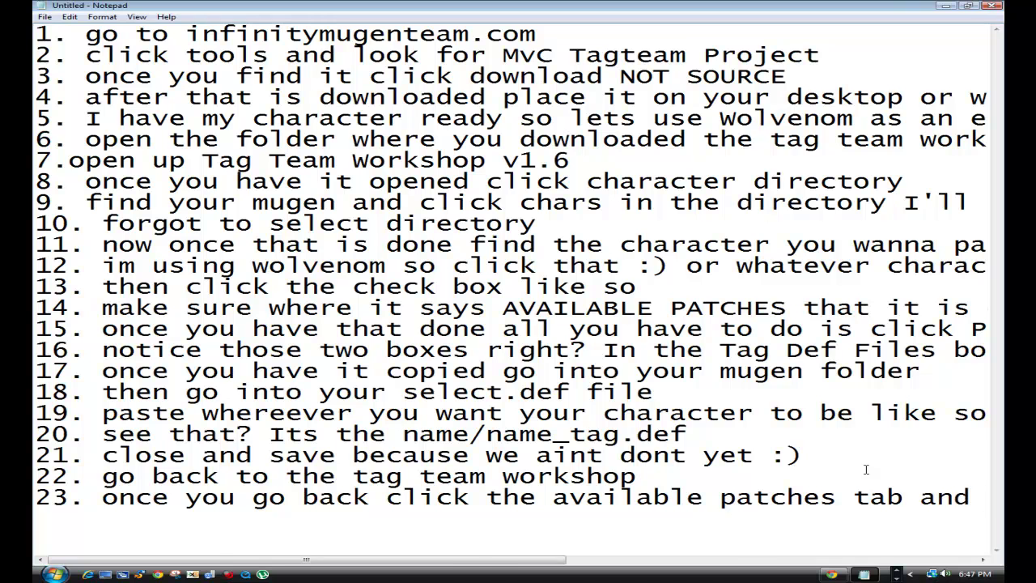
pyautogui.write(' click ')
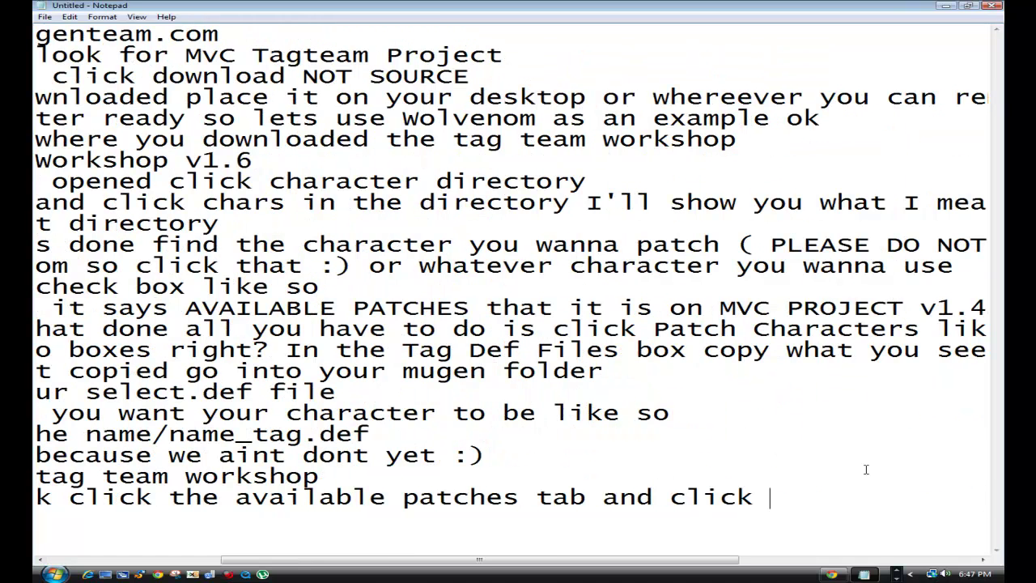
pyautogui.write('Uno Tag v1.6')
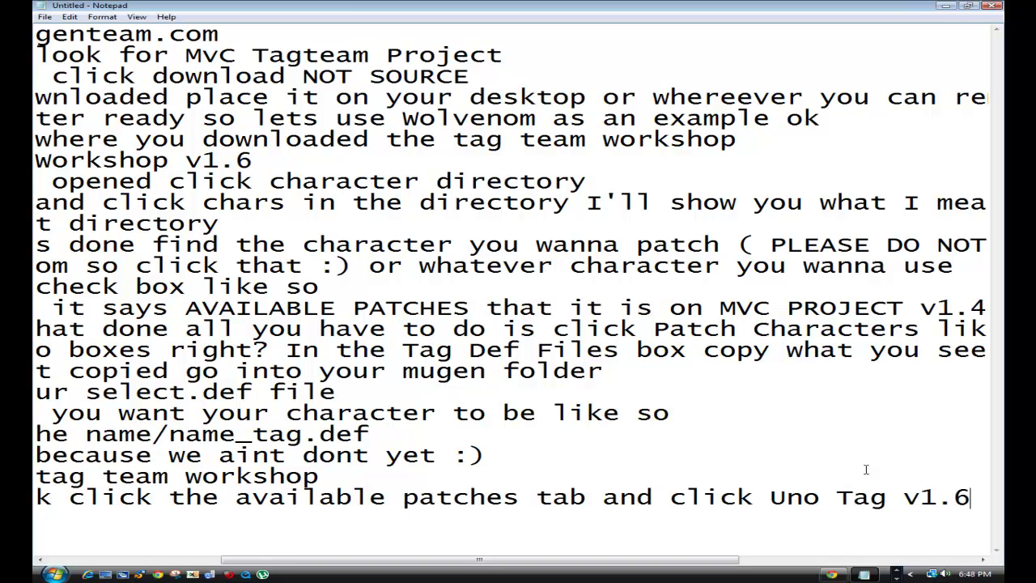
# Step: Add line 24 to the Notepad instructions as "then click the character again so you can have the check mark like so"
pyautogui.press('Return')
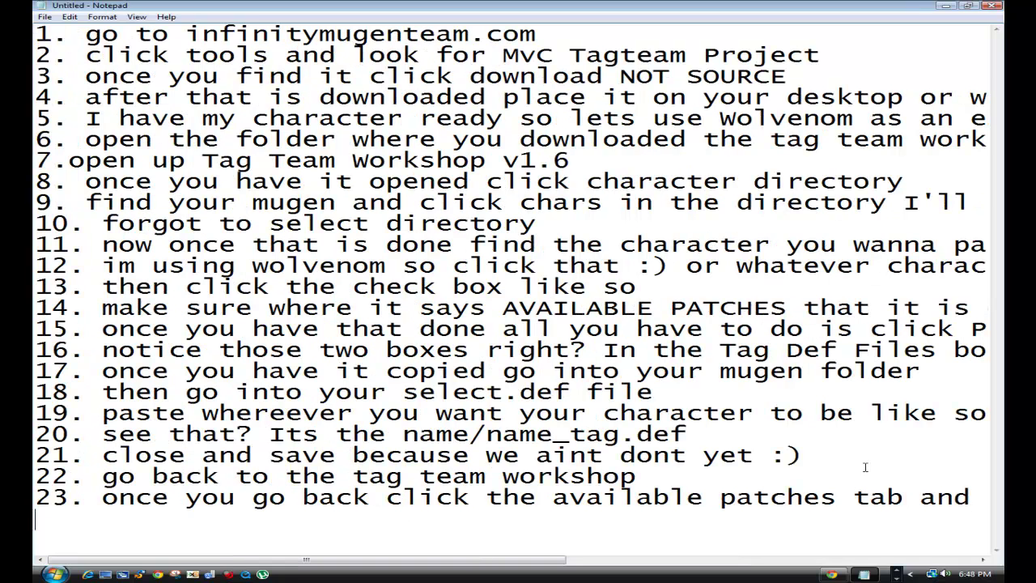
pyautogui.write('24. then ')
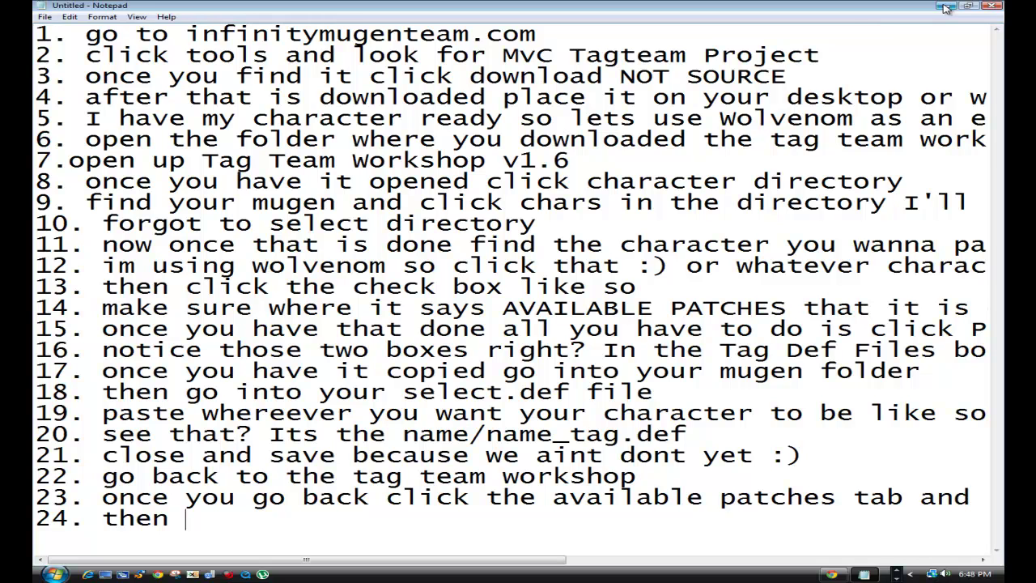
pyautogui.write('click the cha')
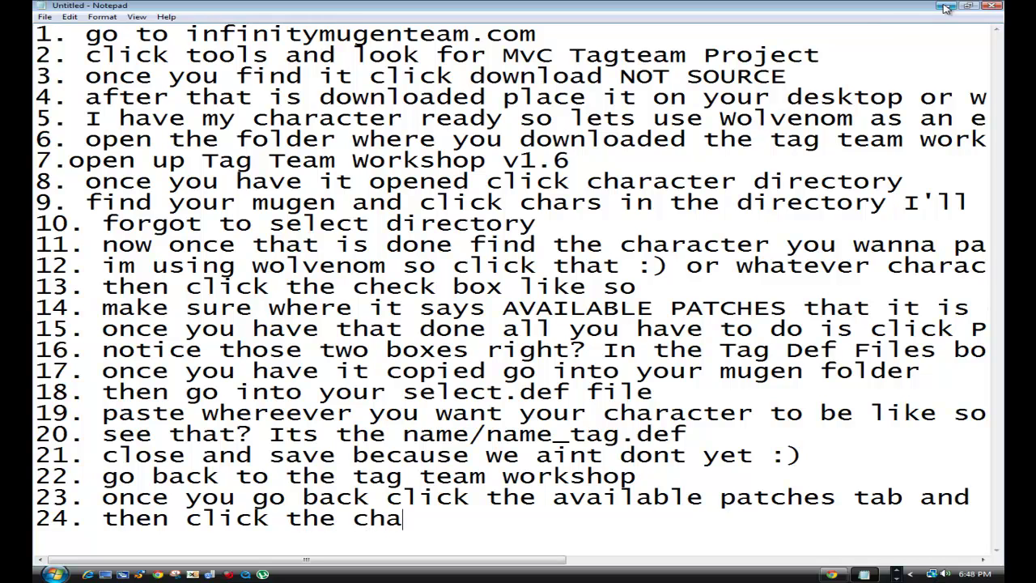
pyautogui.write('racter again ')
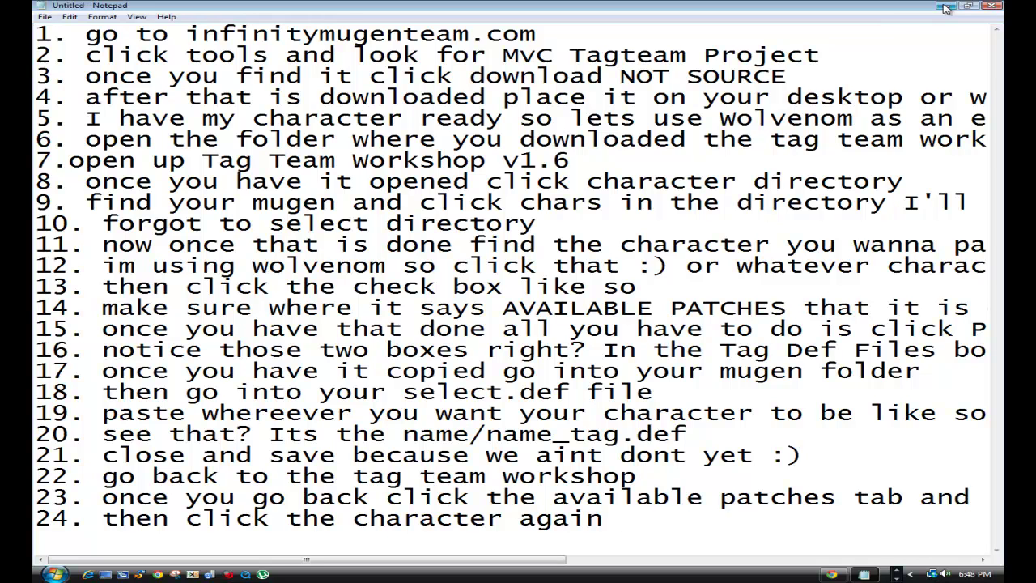
pyautogui.write('so you')
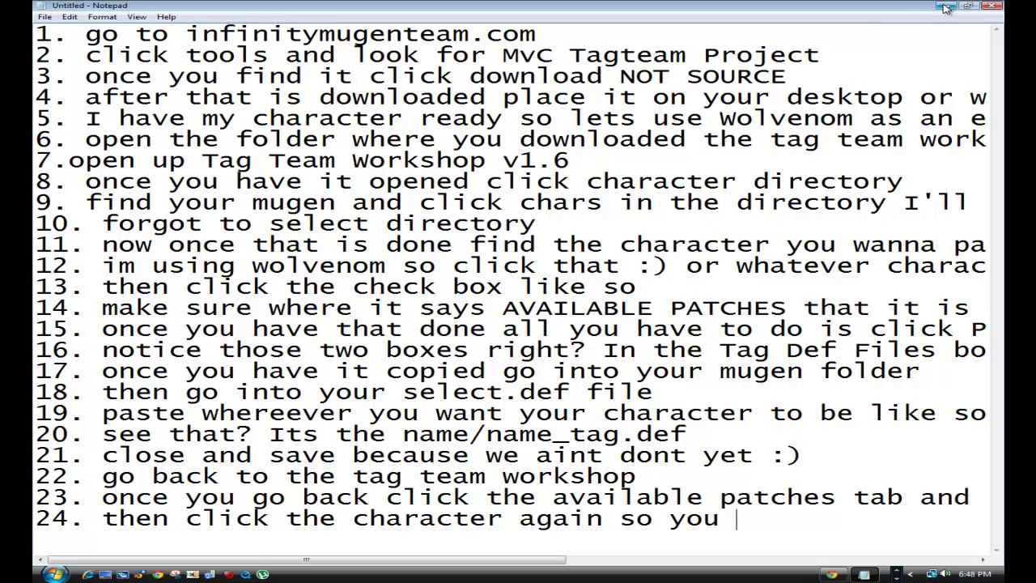
pyautogui.write(' can have')
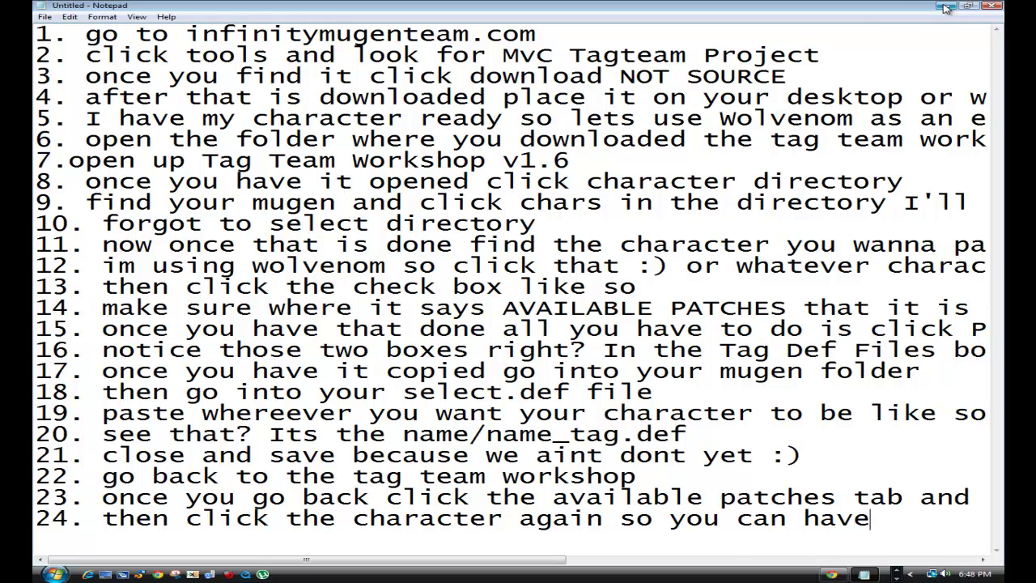
pyautogui.write(' the chec')
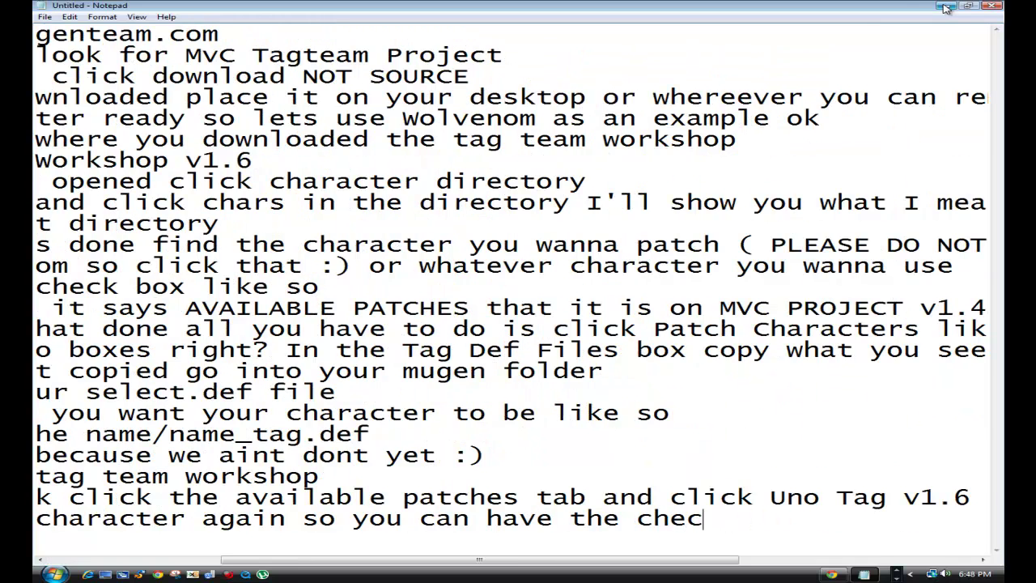
pyautogui.write('k mark li')
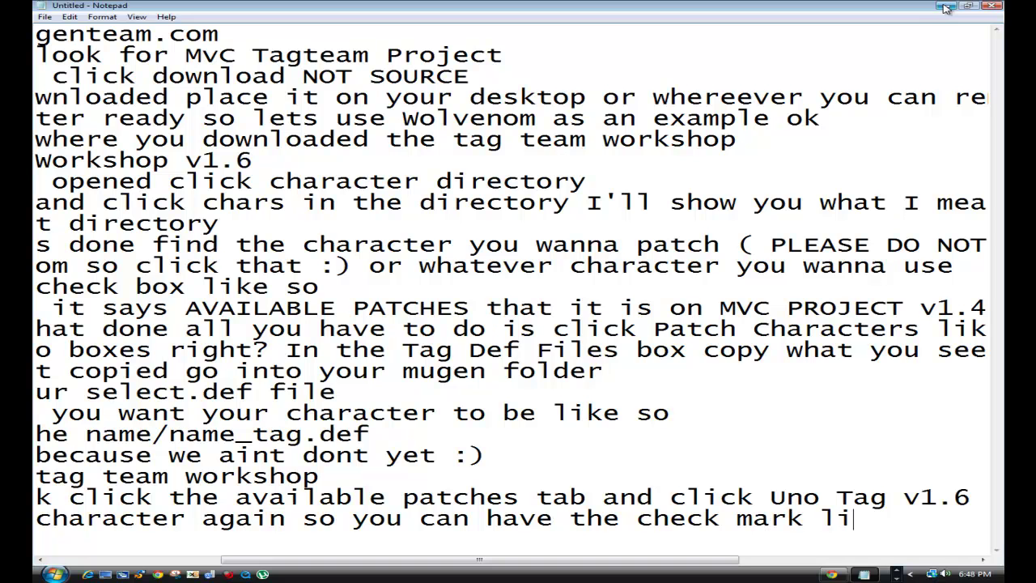
pyautogui.write('ke so')
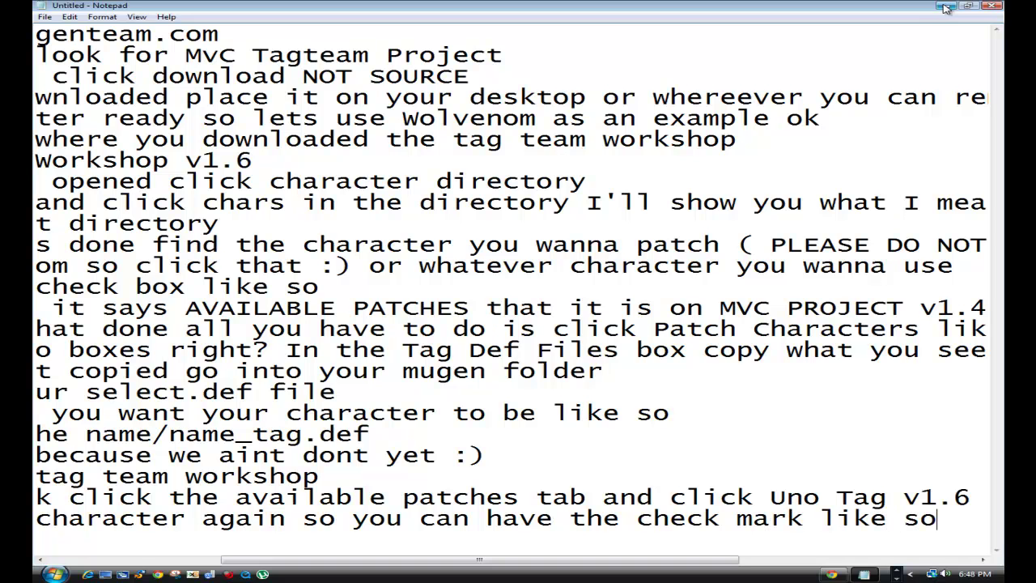
# Step: Switch to Tag Team Workshop, move its window clear of the missing-move report, and check the Wolvenom_EOH character
pyautogui.click(945, 8)
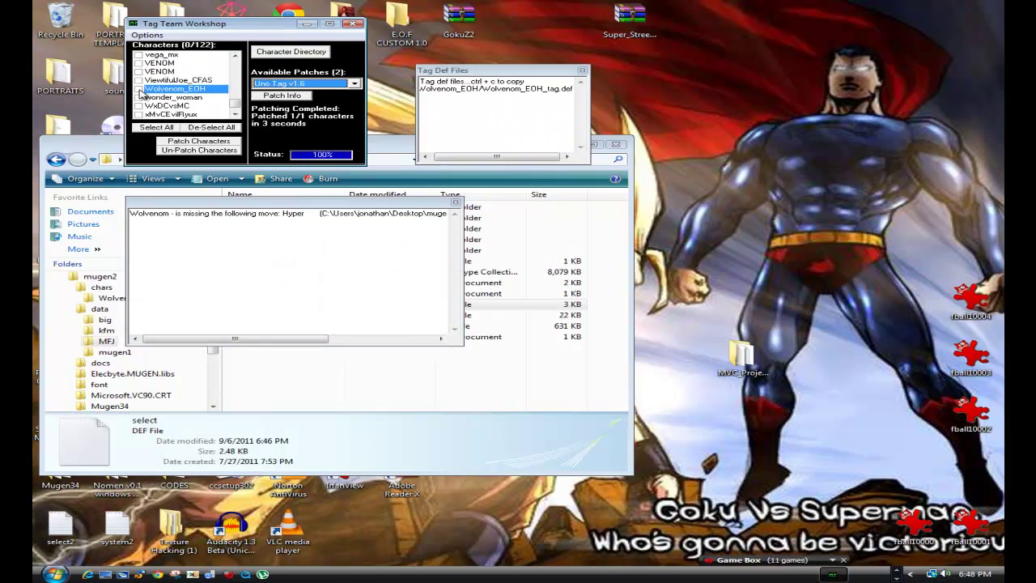
pyautogui.moveTo(238, 27); pyautogui.dragTo(617, 88)
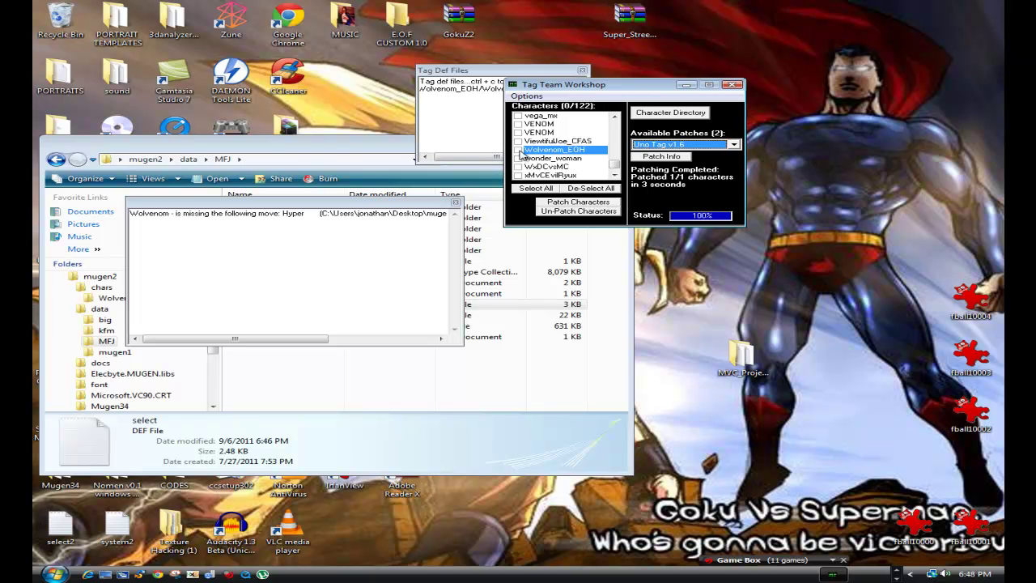
pyautogui.click(518, 151)
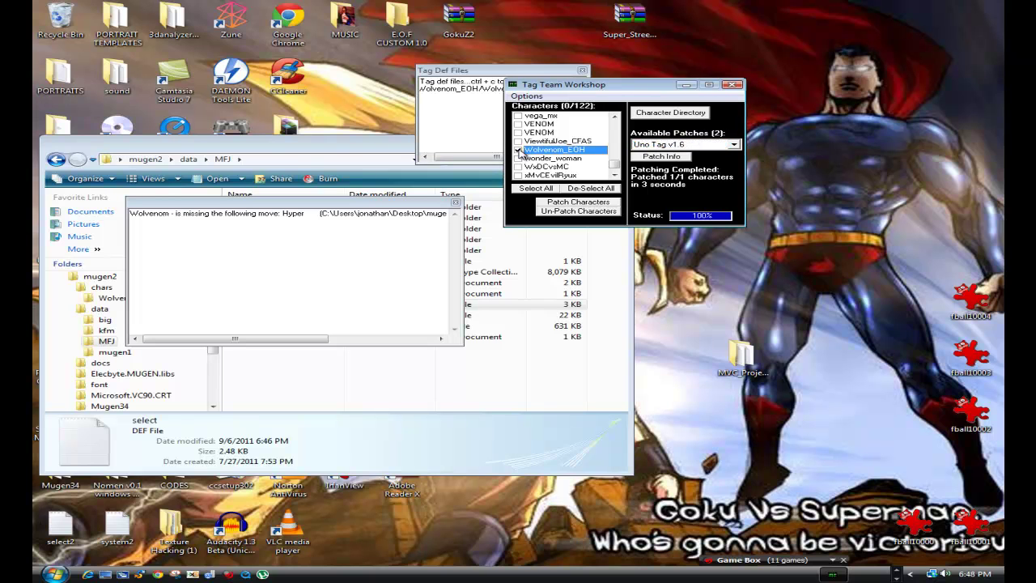
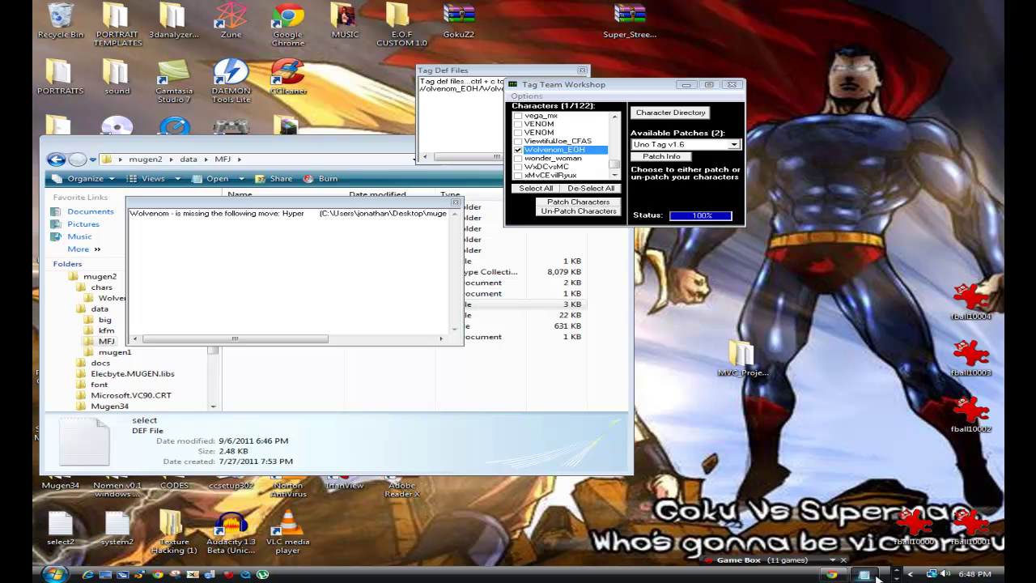
# Step: Switch to Notepad and add line 25 to the instructions as "once you do that click Patch Characters"
pyautogui.click(863, 574)
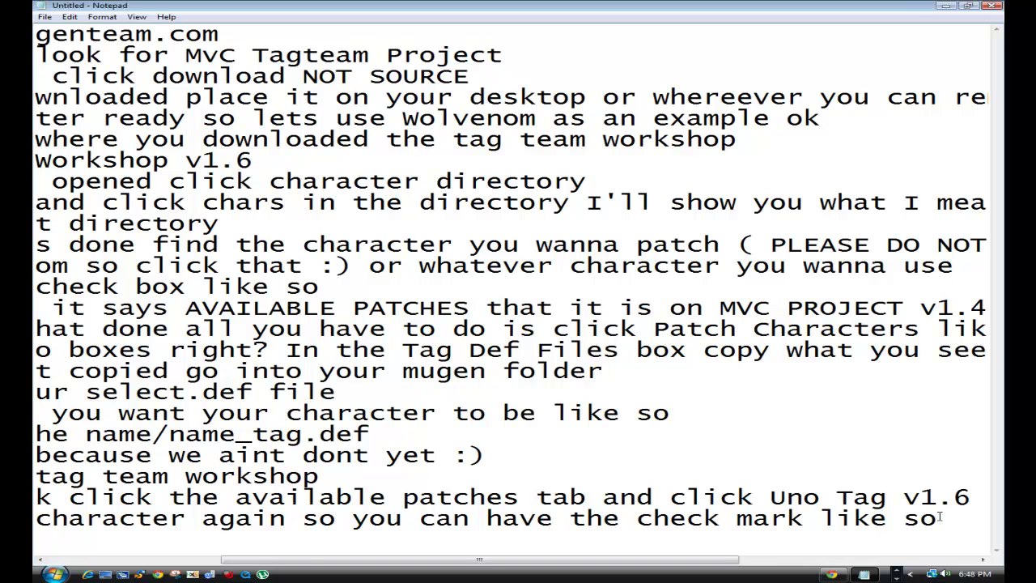
pyautogui.press('Return')
pyautogui.write('25. once you do that')
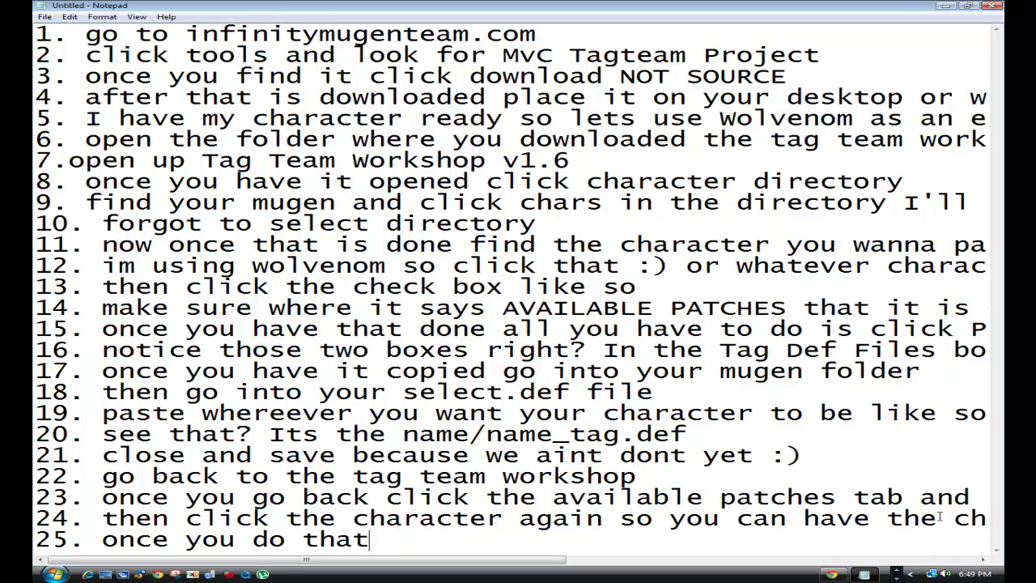
pyautogui.write('click')
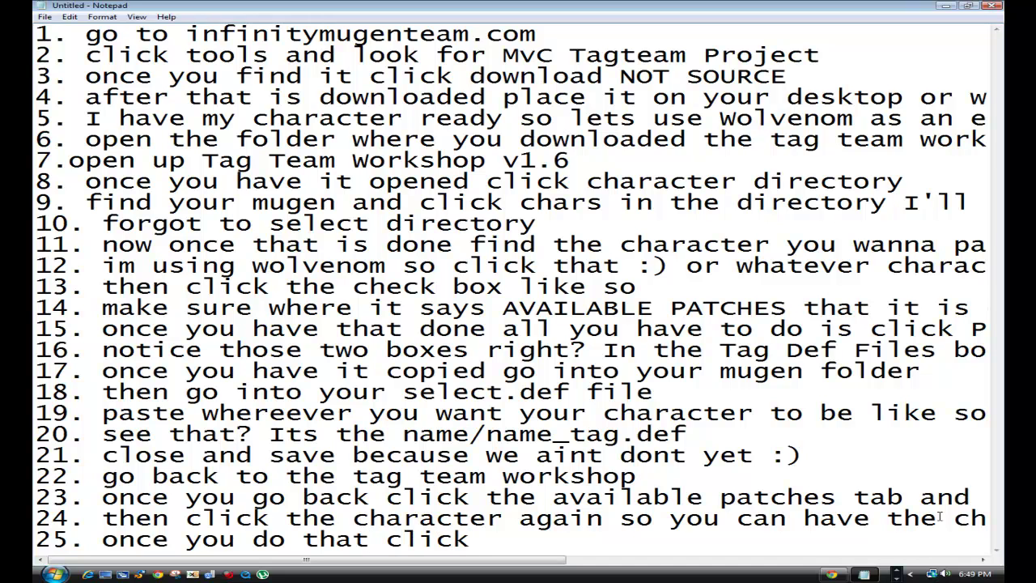
pyautogui.write(' Patch C')
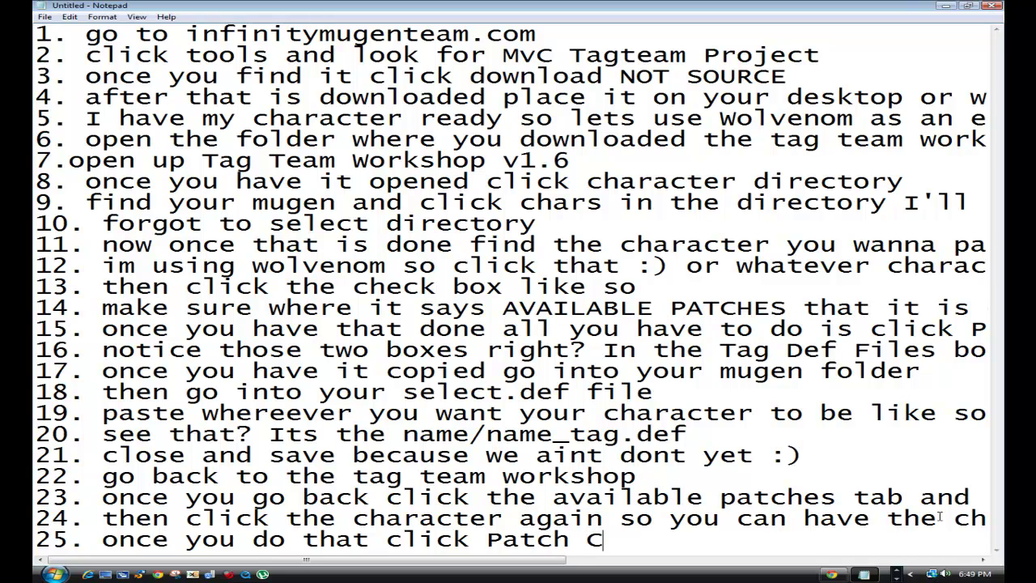
pyautogui.write('haracter')
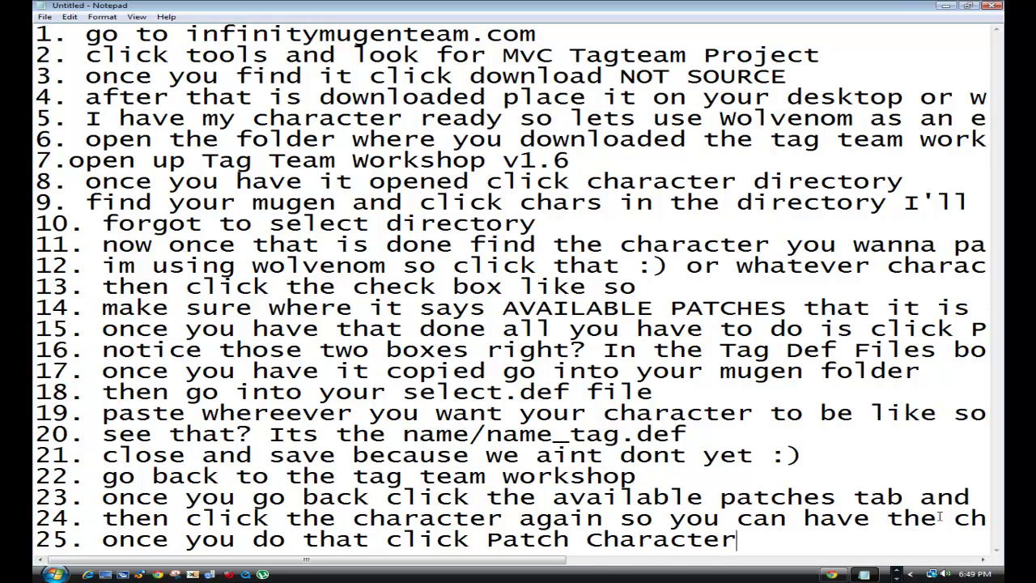
pyautogui.write('s')
# Step: Switch to Tag Team Workshop, patch the checked Wolvenom_EOH character with Uno Tag v1.6, and close the Tag Def Files window
pyautogui.click(947, 5)
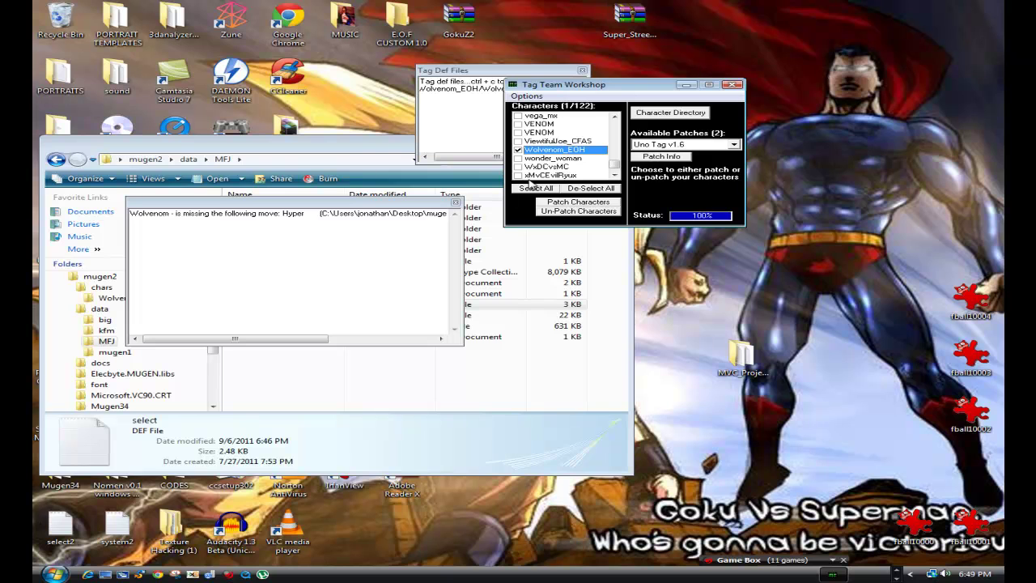
pyautogui.click(579, 201)
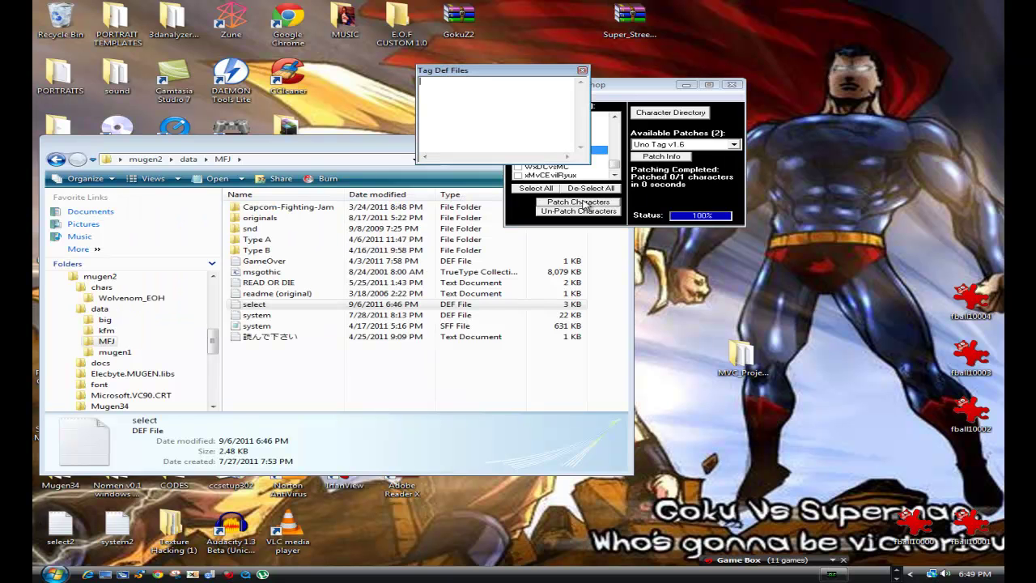
pyautogui.click(583, 72)
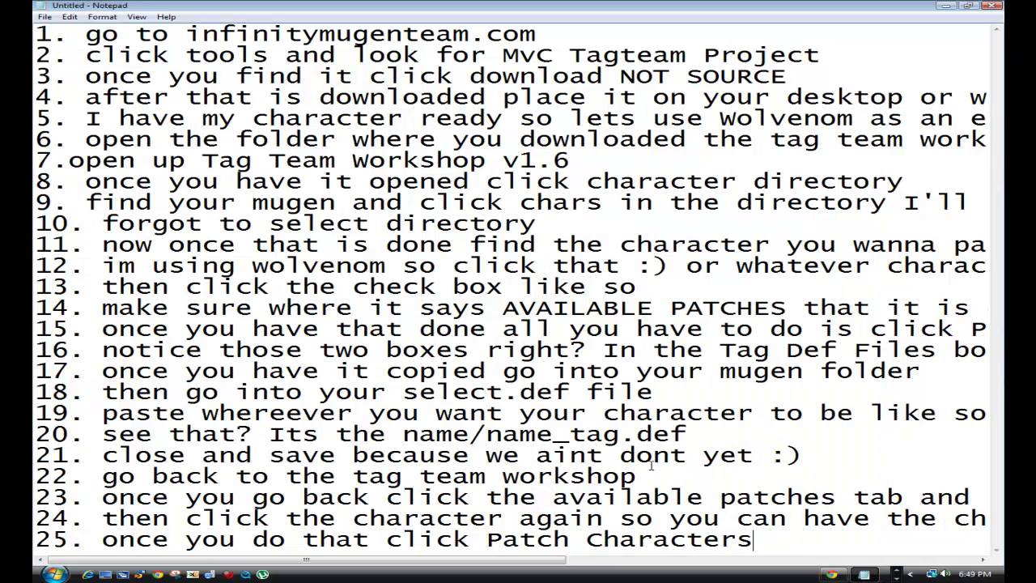
# Step: Switch to Notepad and add line 26 to the instructions as "YOUR CHARACTER IS NOW ENABLED TO TAG!!! :)"
pyautogui.click(865, 574)
pyautogui.press('Return')
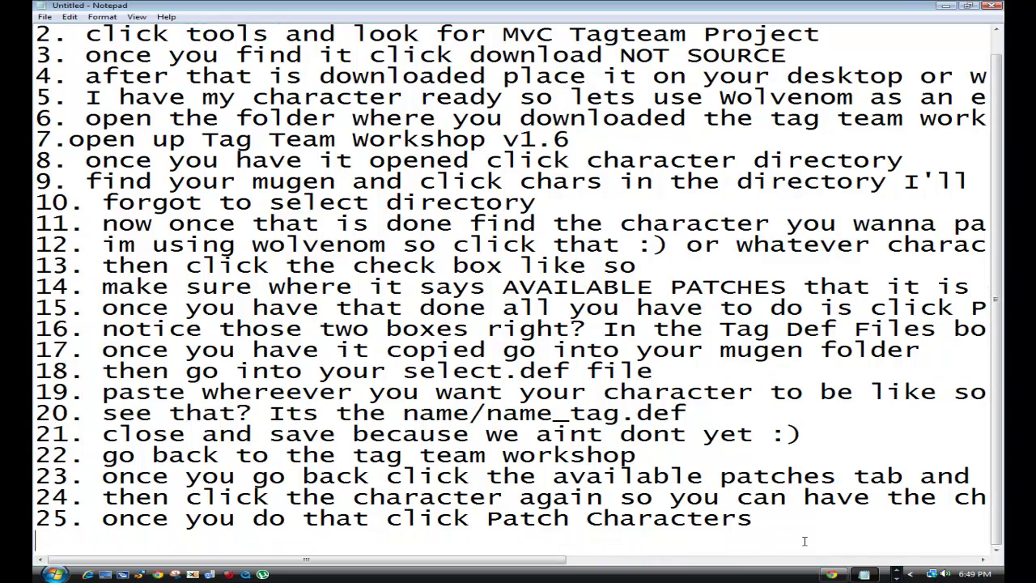
pyautogui.write('26. YOU ')
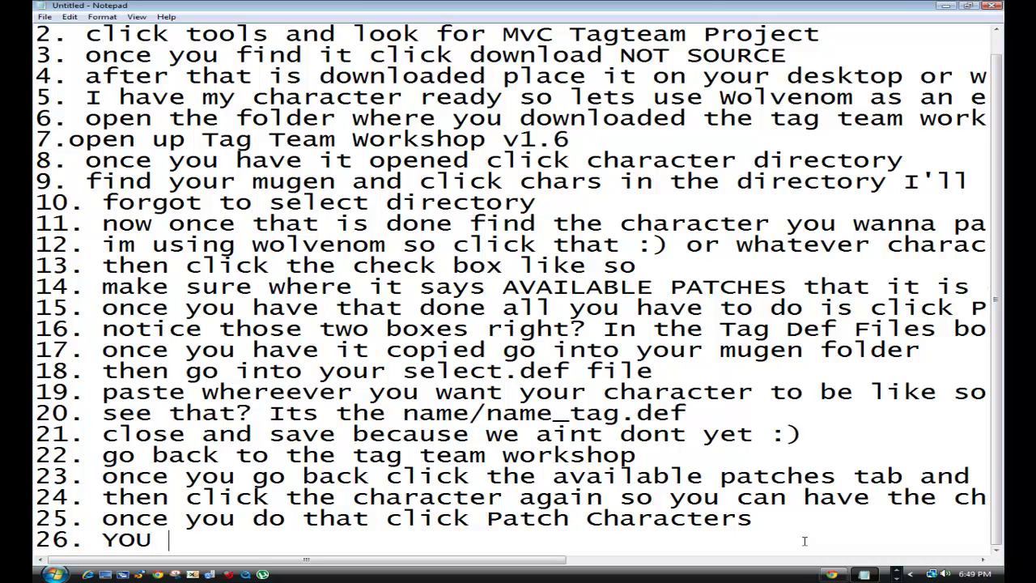
pyautogui.write('RCHA')
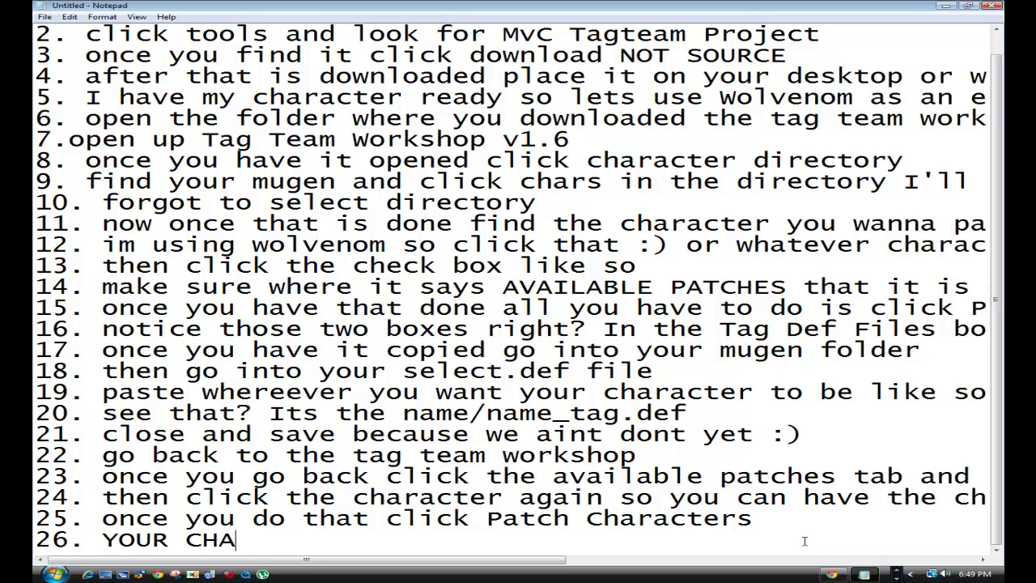
pyautogui.write('RACTER ')
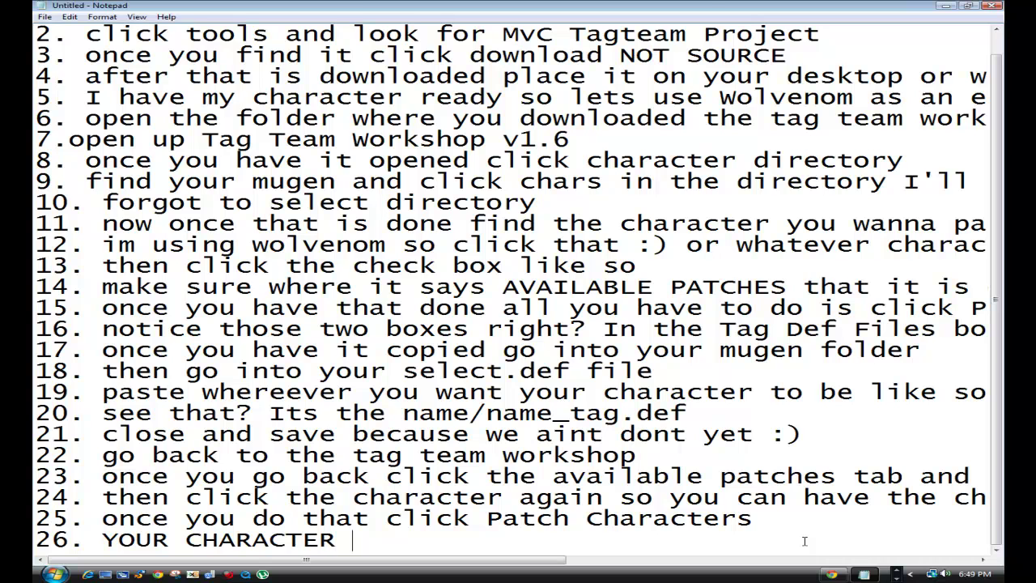
pyautogui.write('IS NOW EN')
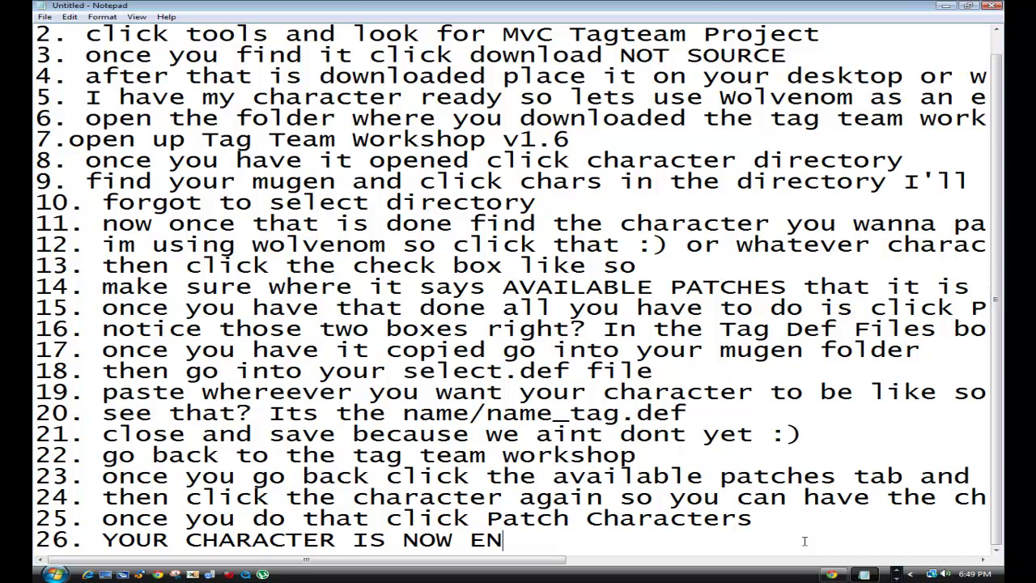
pyautogui.write('ABLED T')
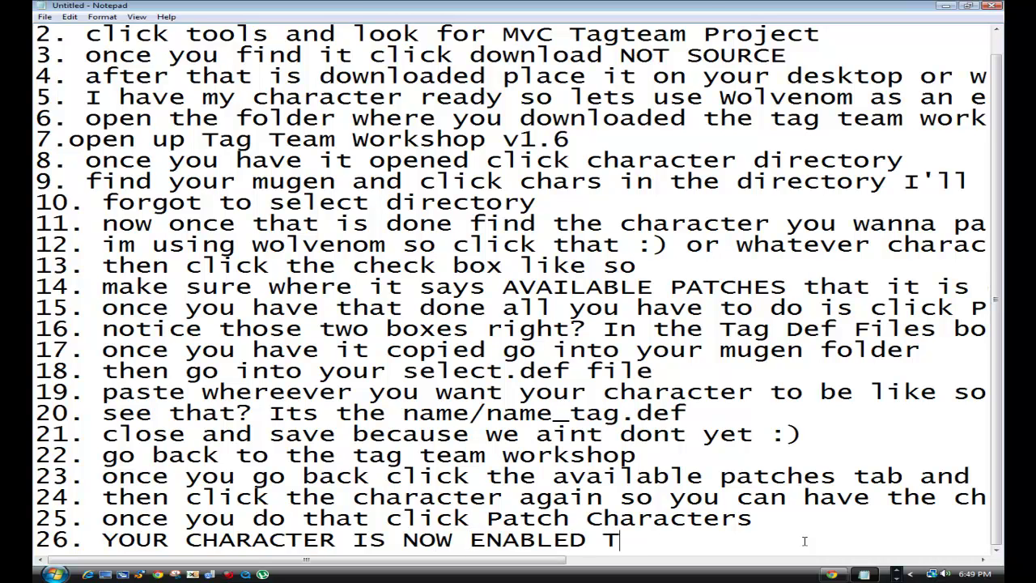
pyautogui.write('O TAG!!! :)')
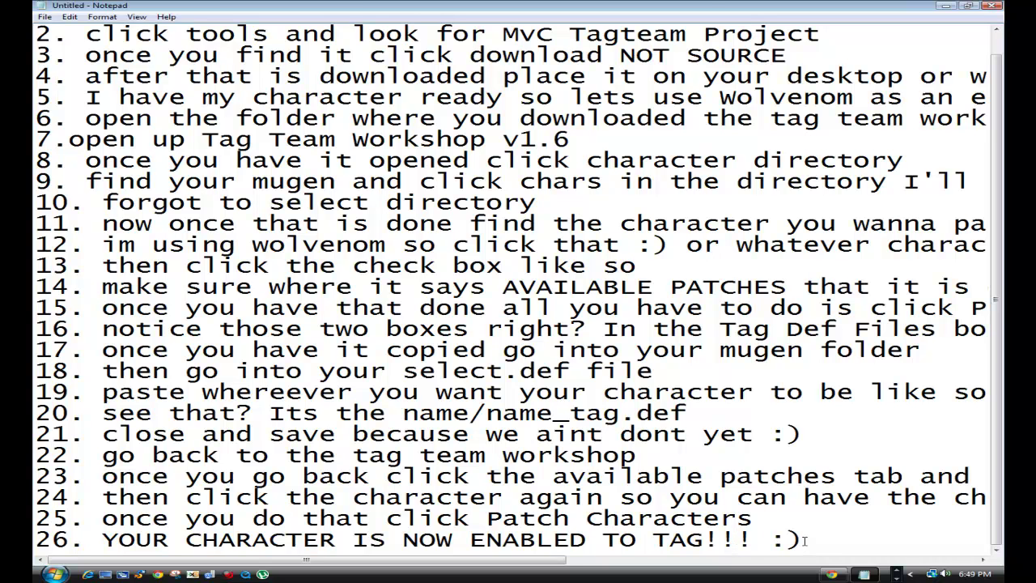
# Step: Extend line 26 of the instructions with "but wait... LETS SEE HOW IT PLAYS FIRST OK"
pyautogui.write(' but wait... L')
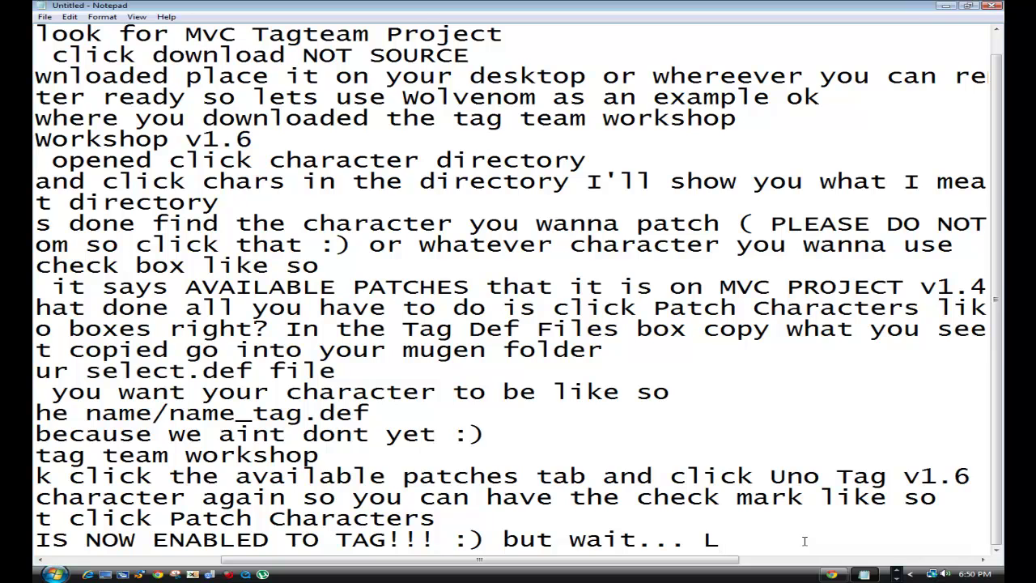
pyautogui.write('SEE')
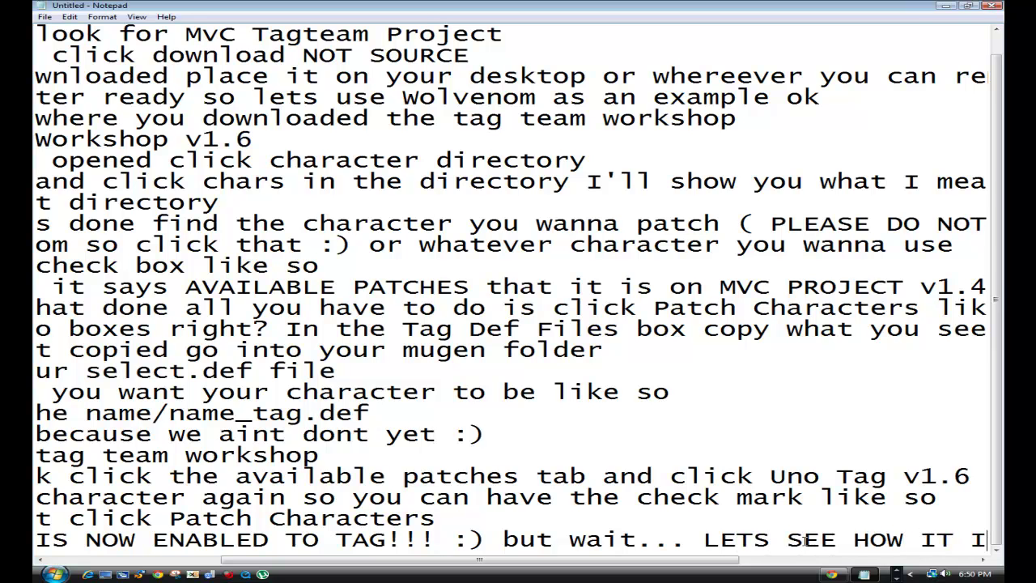
pyautogui.write(' HOW IT PLAYS FIRST OK')
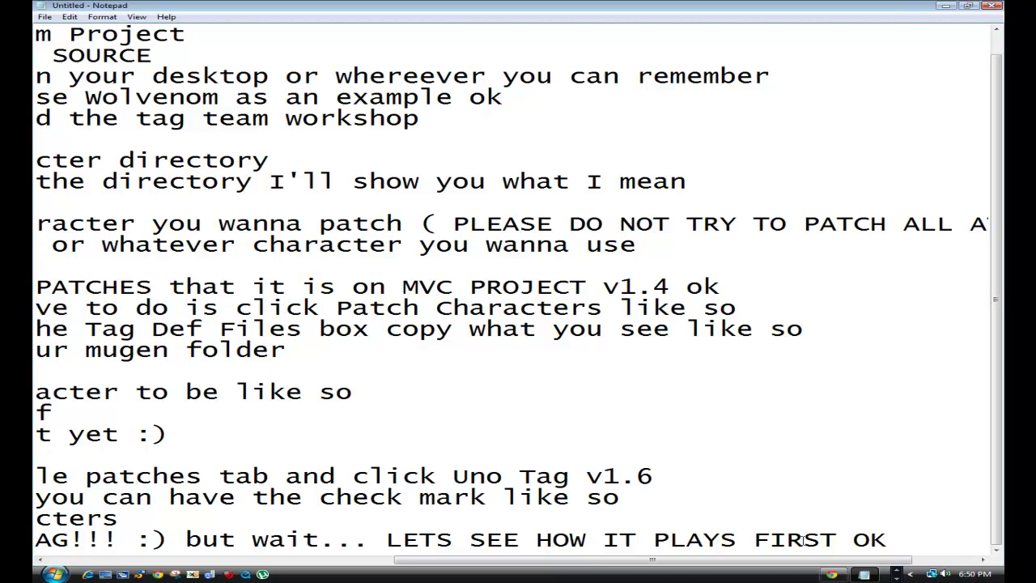
# Step: Put Notepad away, go back to the mugen2 folder in Explorer, and launch the mugen application
pyautogui.click(949, 7)
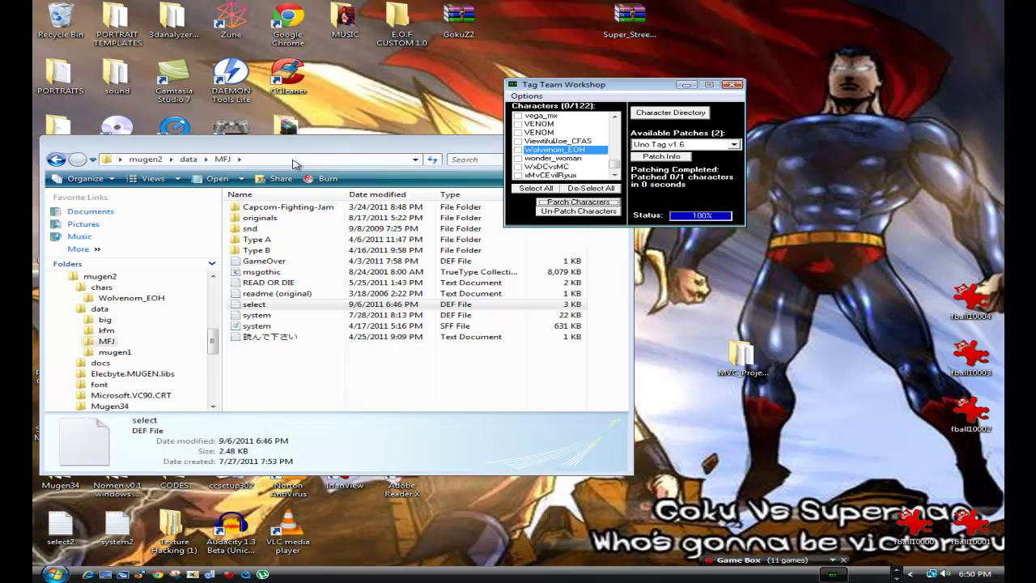
pyautogui.click(55, 160)
pyautogui.click(54, 161)
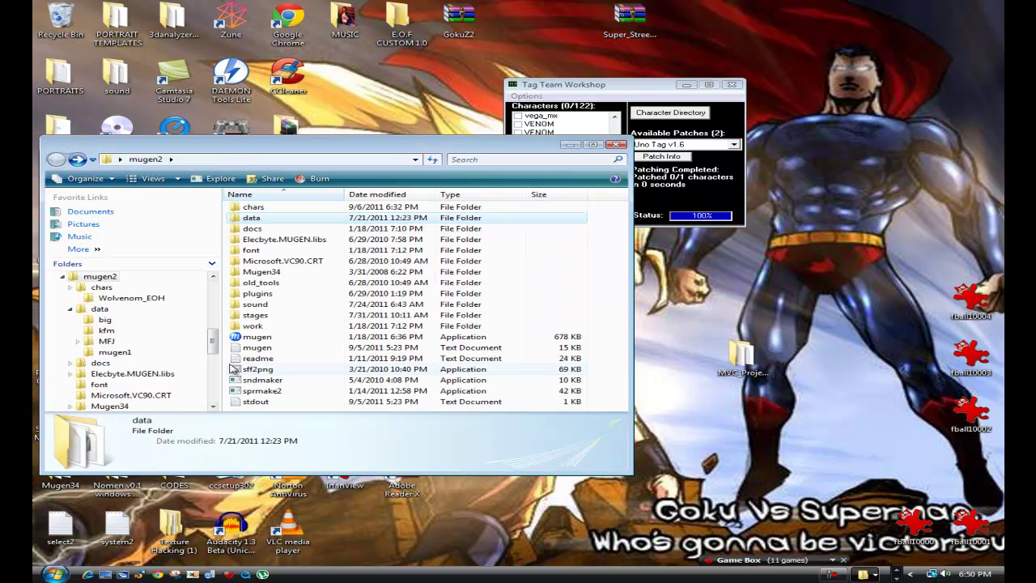
pyautogui.doubleClick(272, 338)
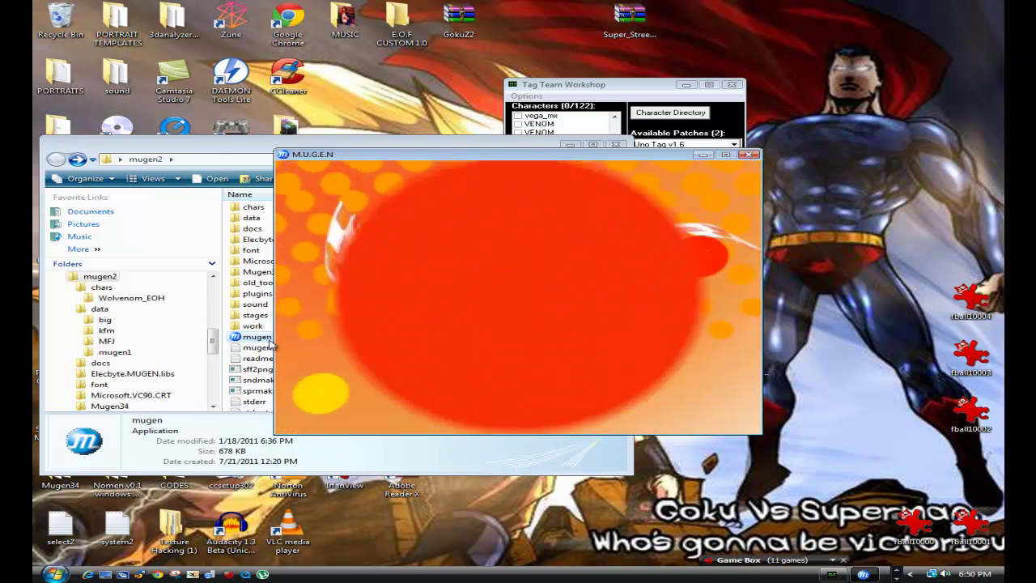
# Step: Start a Team VS game from the title screen and set player one's team mode to Simul
pyautogui.press('Down')
pyautogui.press('Down')
pyautogui.press('Down')
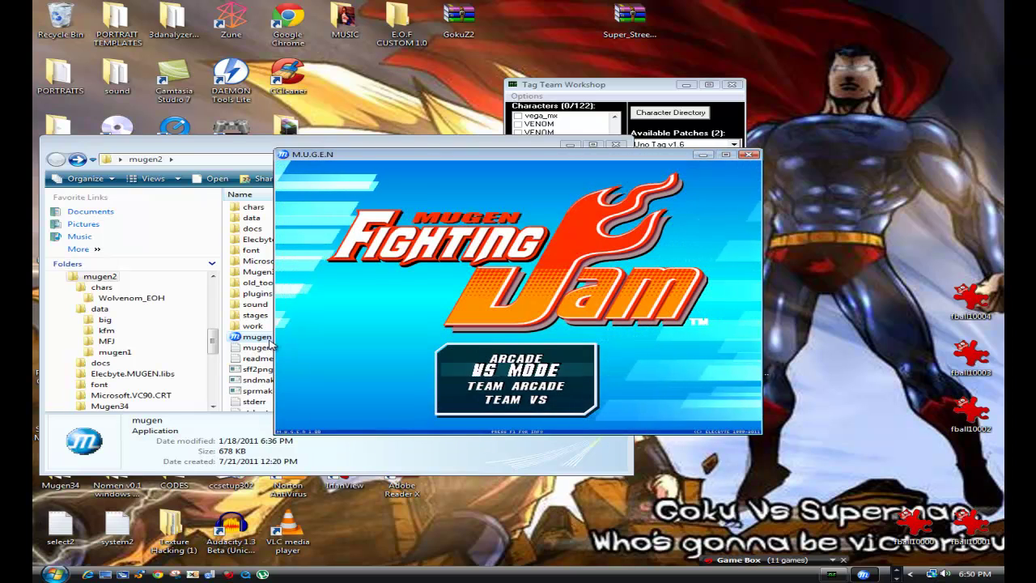
pyautogui.press('Return')
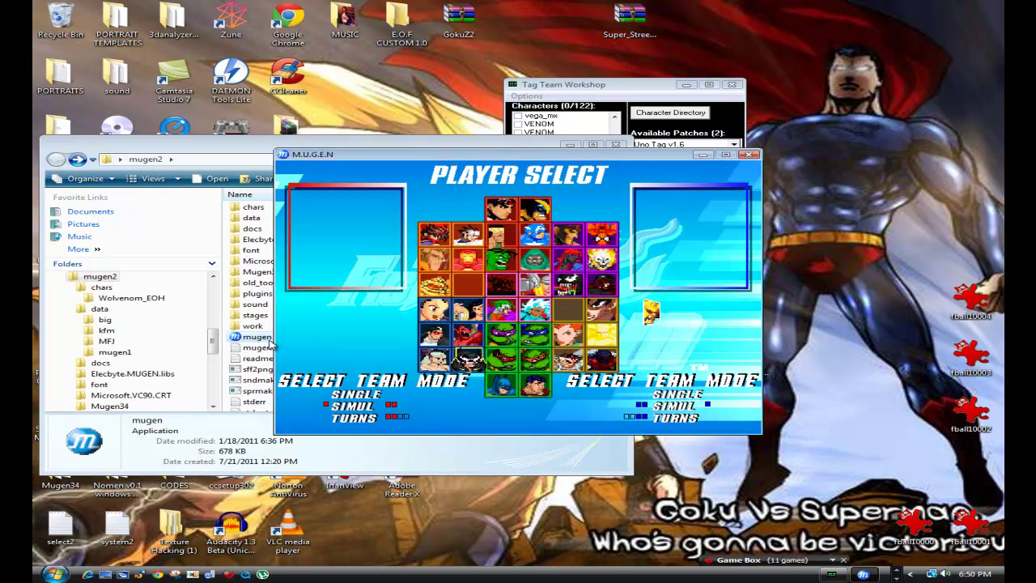
pyautogui.press('Return')
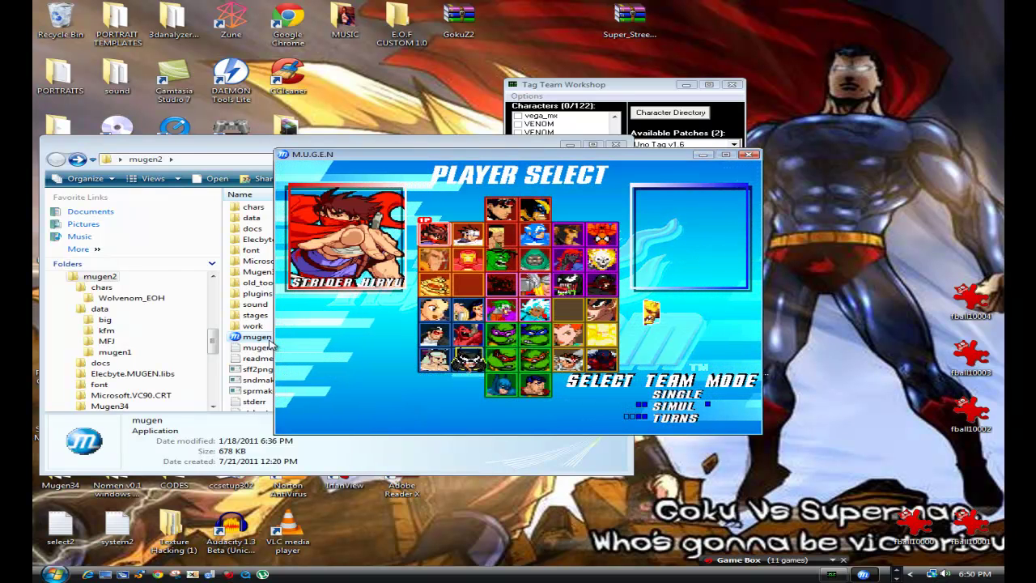
# Step: Choose Wolvenom as player one's first team member
pyautogui.press('Down')
pyautogui.press('Left')
pyautogui.press('Left')
pyautogui.press('Up')
pyautogui.press('Right')
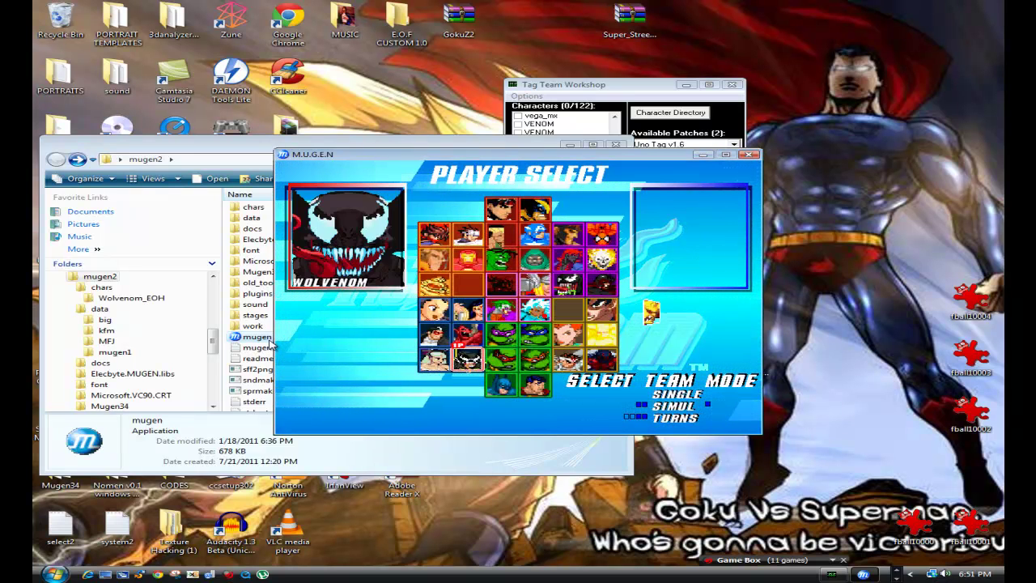
pyautogui.press('Return')
# Step: Choose Wolverine as player one's second team member
pyautogui.press('Up')
pyautogui.press('Up')
pyautogui.press('Up')
pyautogui.press('Up')
pyautogui.press('Up')
pyautogui.press('Right')
pyautogui.press('Right')
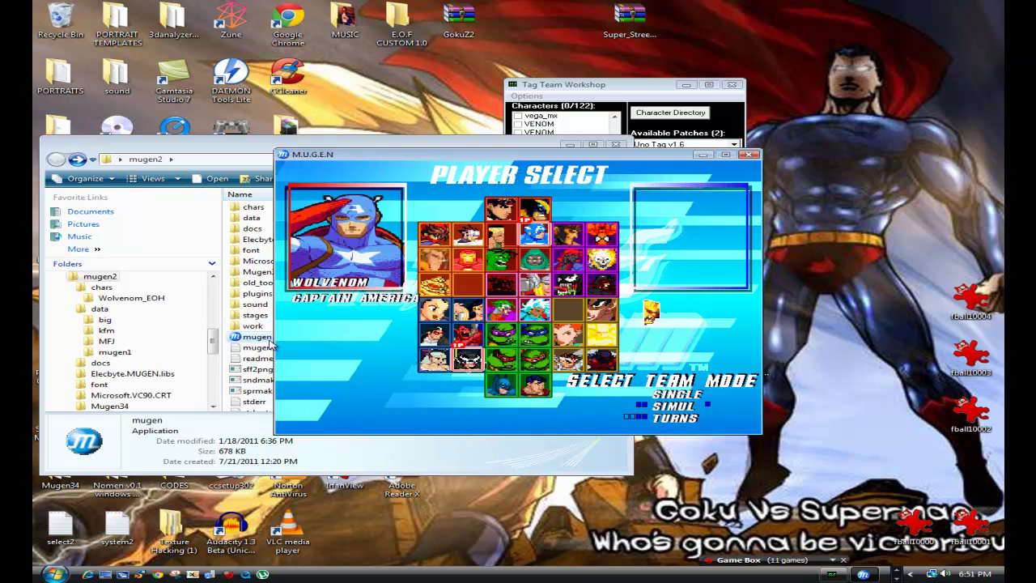
pyautogui.press('Up')
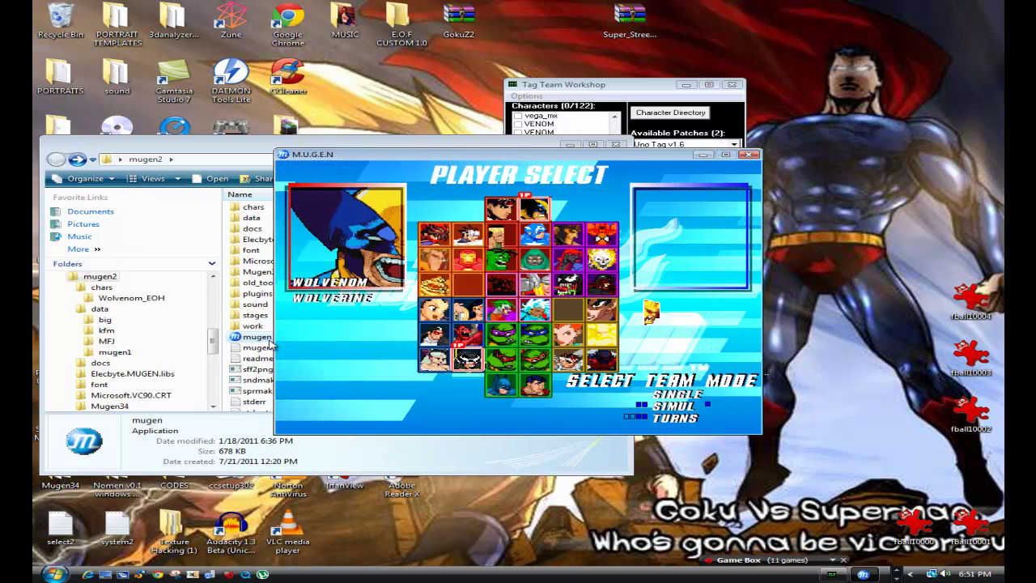
pyautogui.press('Return')
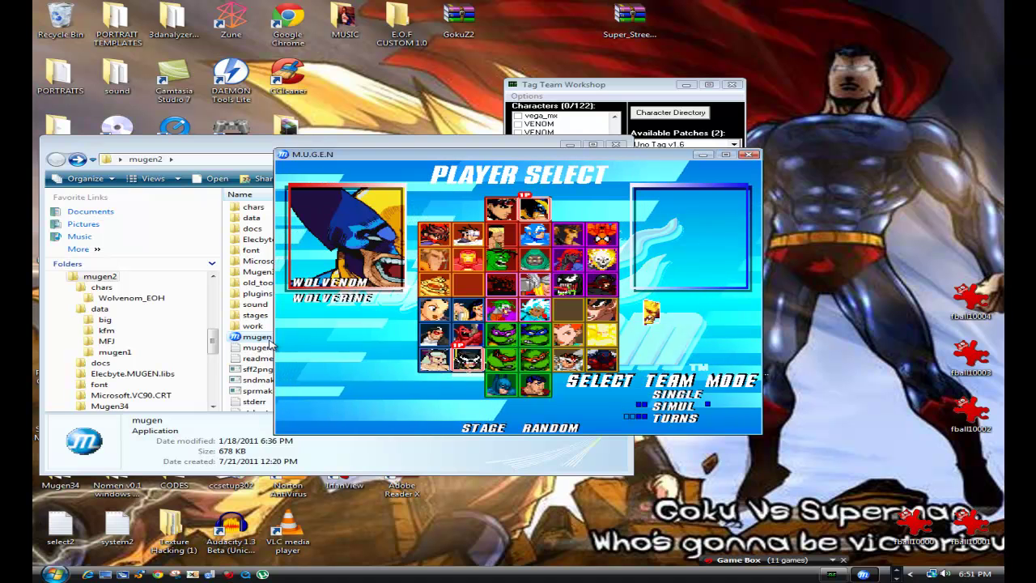
# Step: Set up Captain America as the single opponent, pick a stage, and start the test match
pyautogui.press('Return')
pyautogui.press('Left')
pyautogui.press('Left')
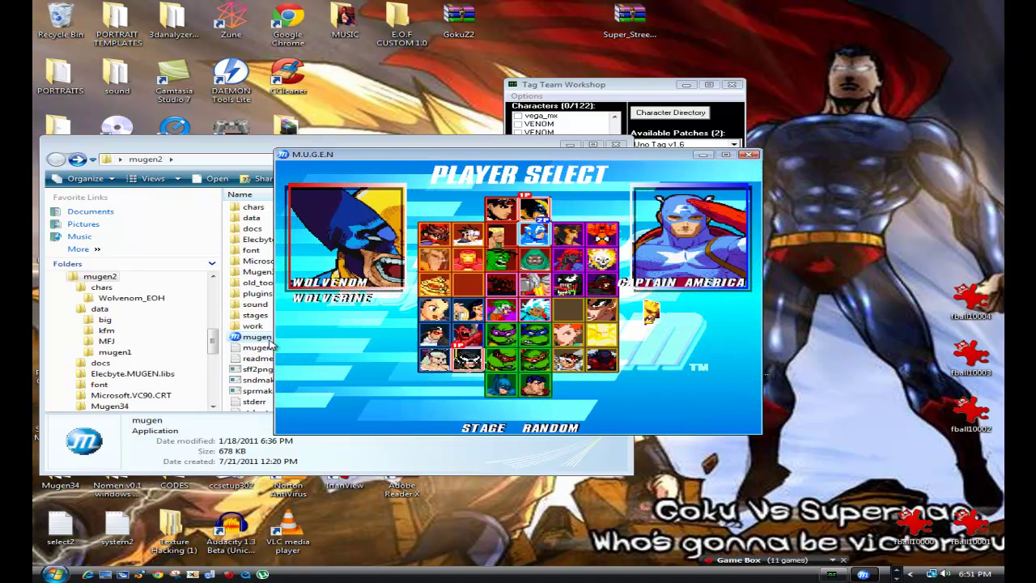
pyautogui.press('Right')
pyautogui.press('Right')
pyautogui.press('Return')
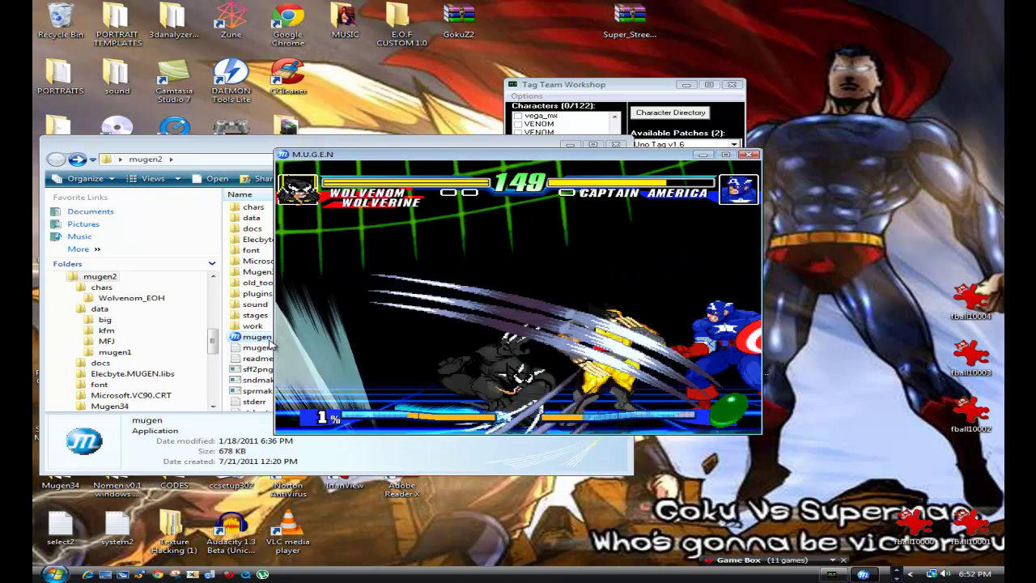
# Step: Quit the match, close M.U.G.E.N, and return to the Notepad instructions
pyautogui.press('Escape')
pyautogui.press('Escape')
pyautogui.press('Escape')
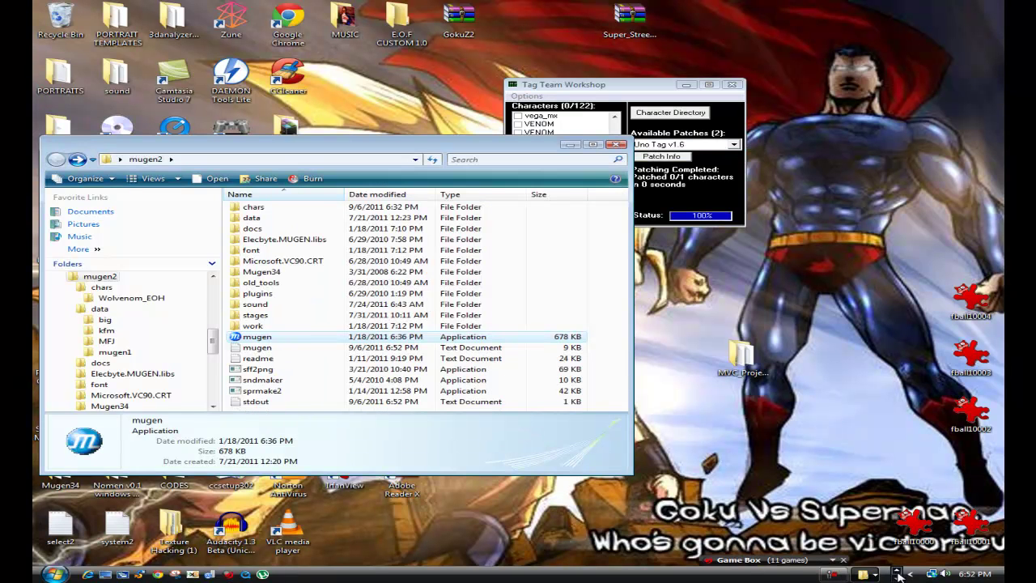
pyautogui.click(899, 576)
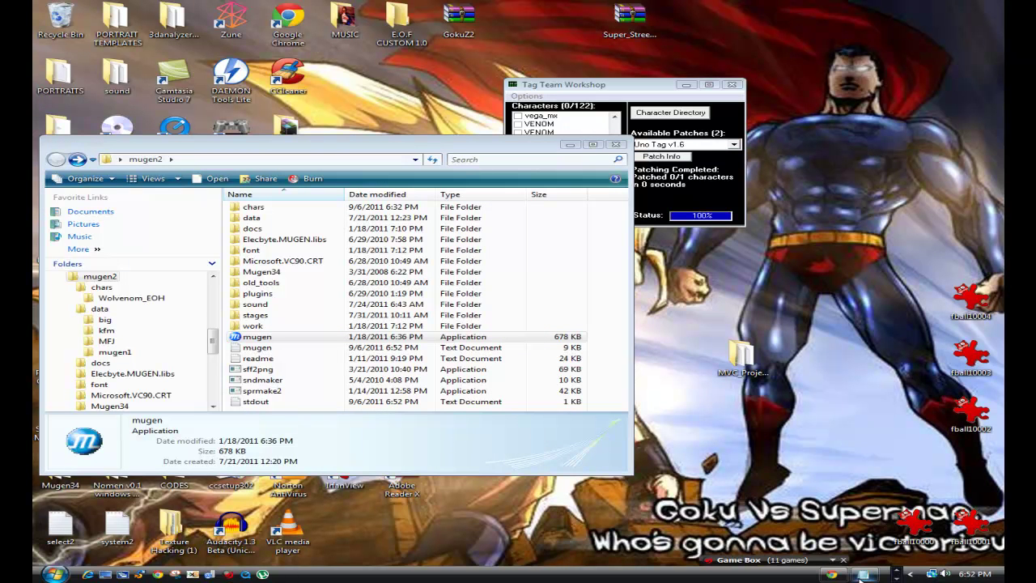